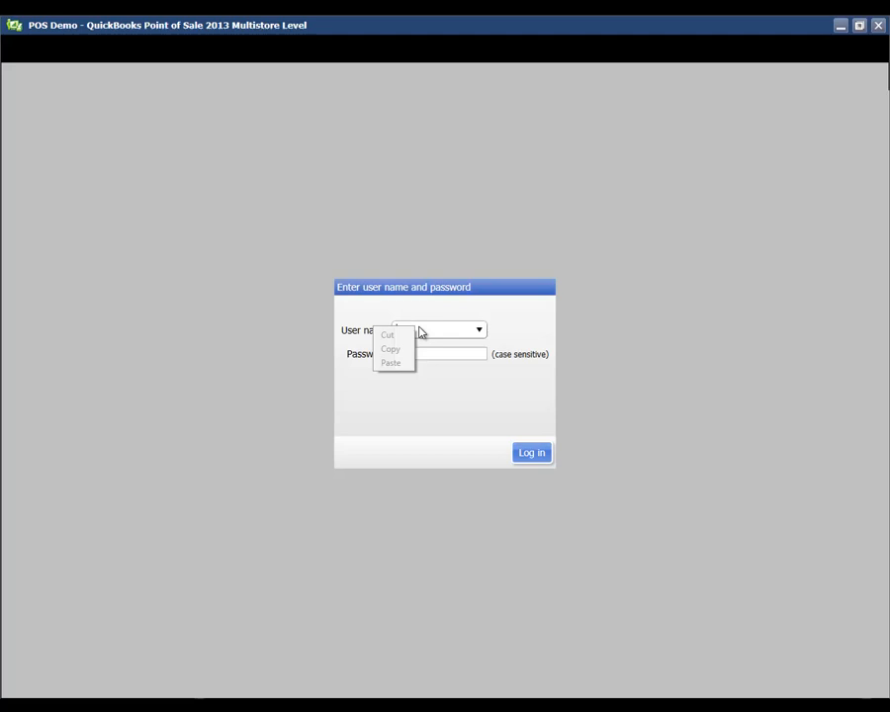
Log in to the POS Demo company with the user name and password, declining to clock in
{"action": "left_click", "coordinate": [419, 331]}
{"action": "type", "text": "Craig"}
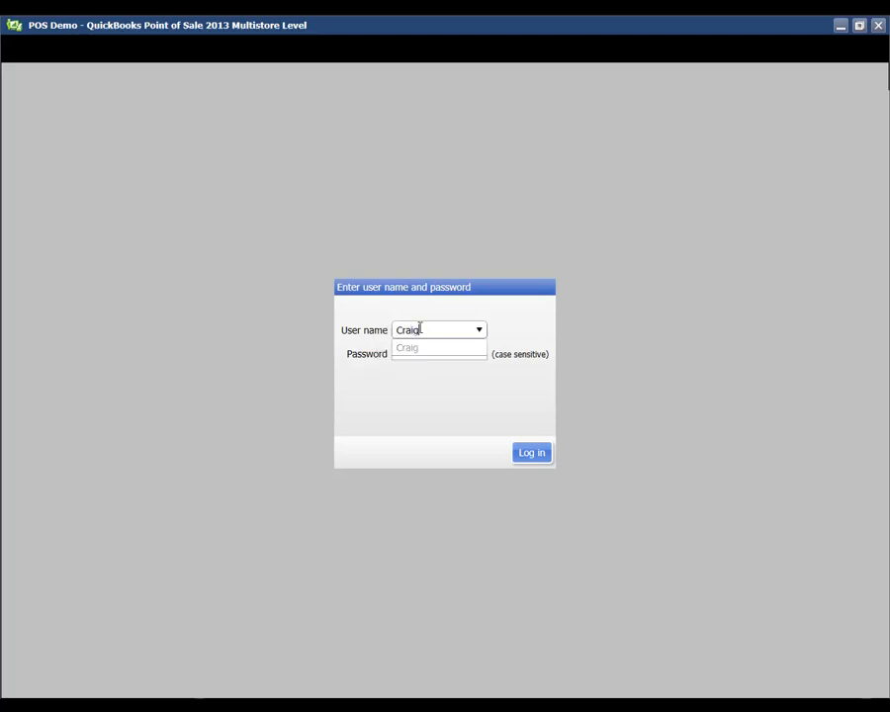
{"action": "key", "text": "Tab"}
{"action": "type", "text": "123"}
{"action": "key", "text": "Return"}
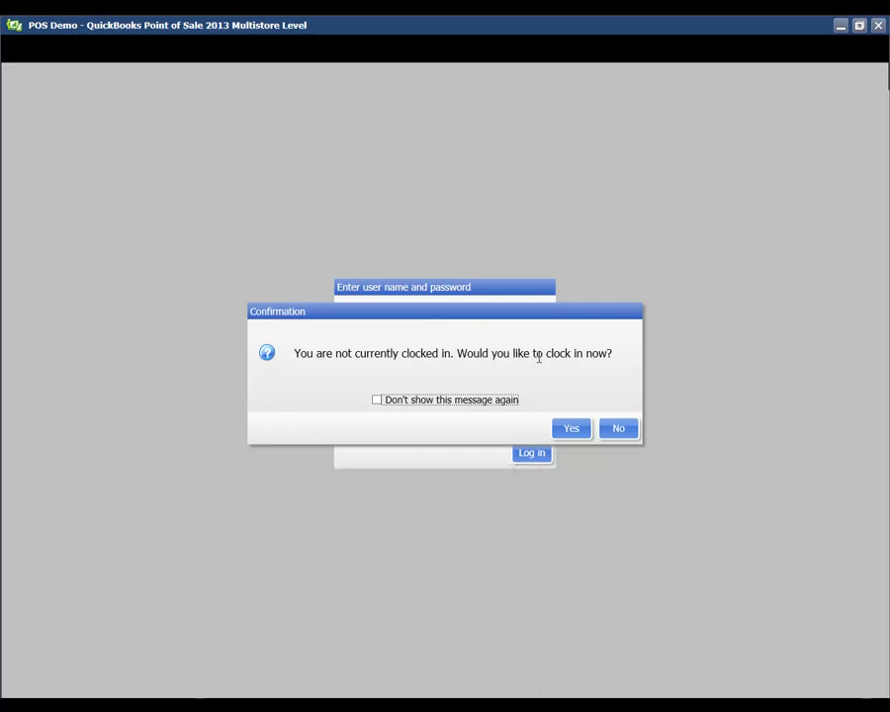
{"action": "left_click", "coordinate": [619, 427]}
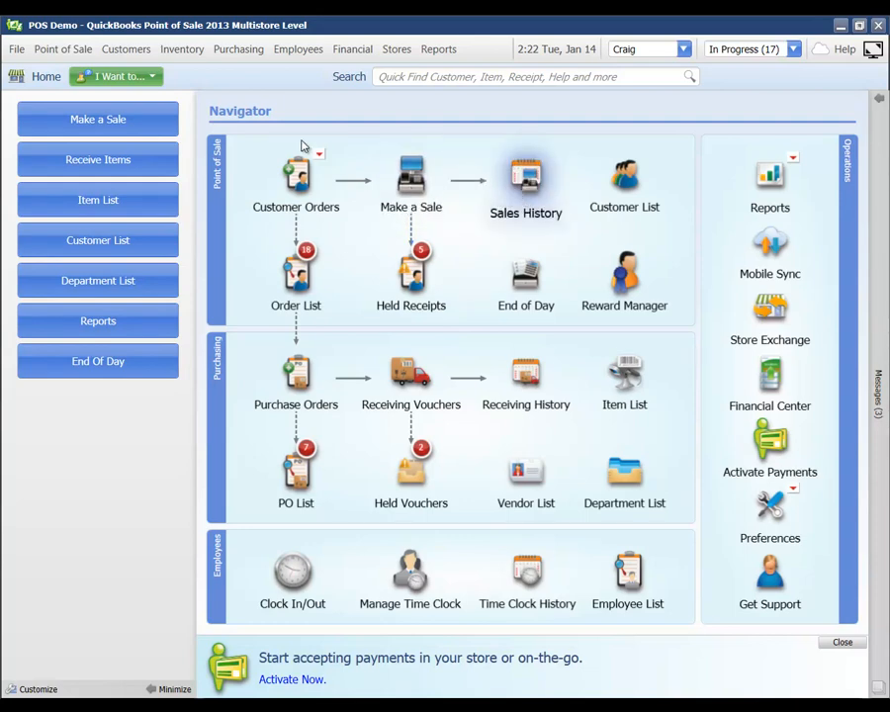
Open the Item List from the Purchasing section of the Home Navigator
{"action": "left_click", "coordinate": [217, 185]}
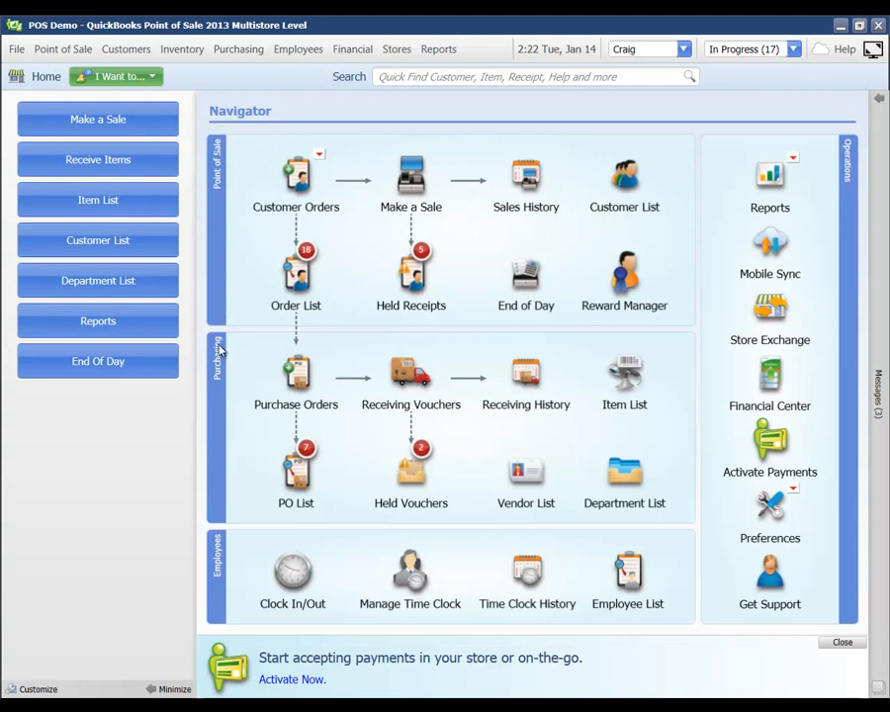
{"action": "left_click", "coordinate": [215, 393]}
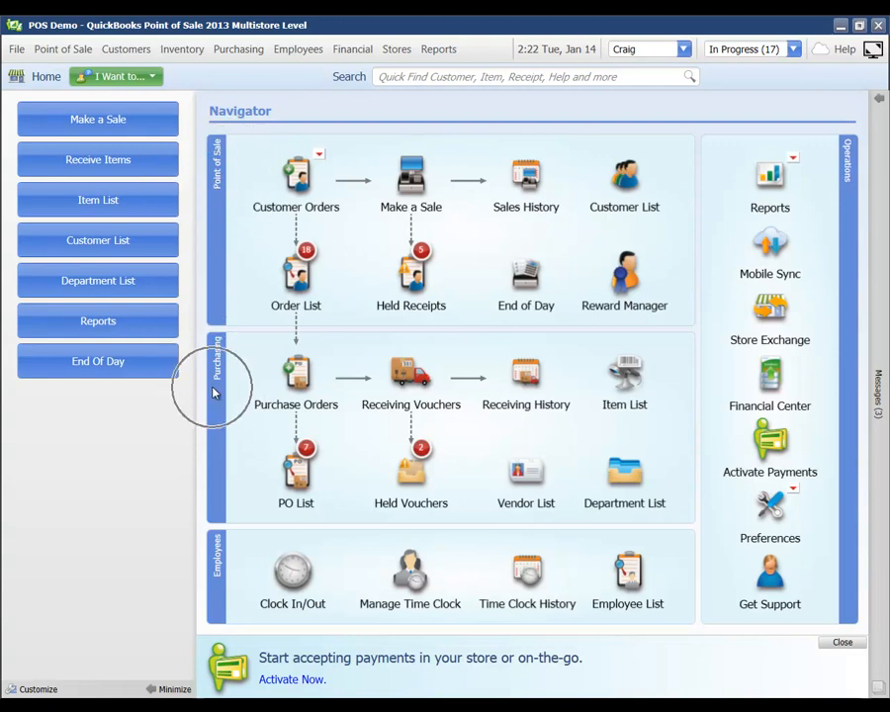
{"action": "left_click", "coordinate": [214, 572]}
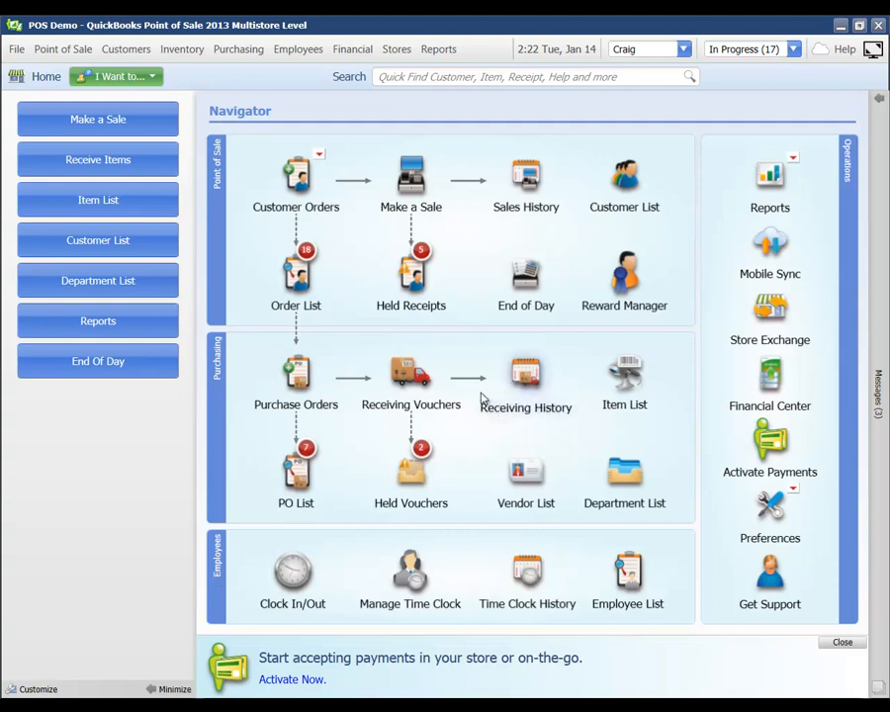
{"action": "left_click", "coordinate": [620, 377]}
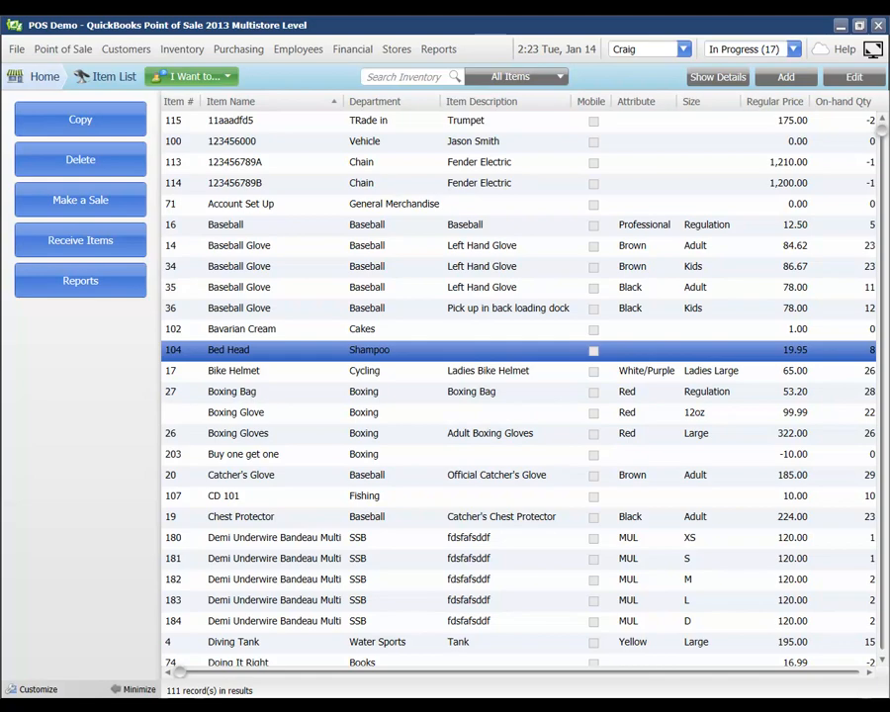
Select item 95, the black size 8 Figure Skates, and open it in Edit Inventory Item
{"action": "left_click", "coordinate": [394, 204]}
{"action": "left_click_drag", "start_coordinate": [881, 131], "coordinate": [882, 271]}
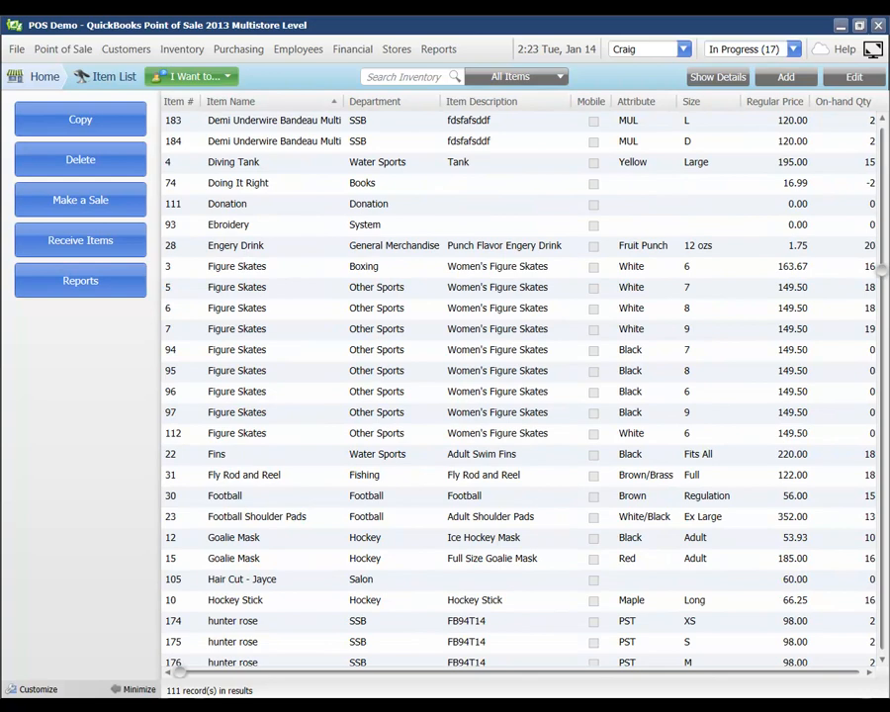
{"action": "left_click", "coordinate": [394, 371]}
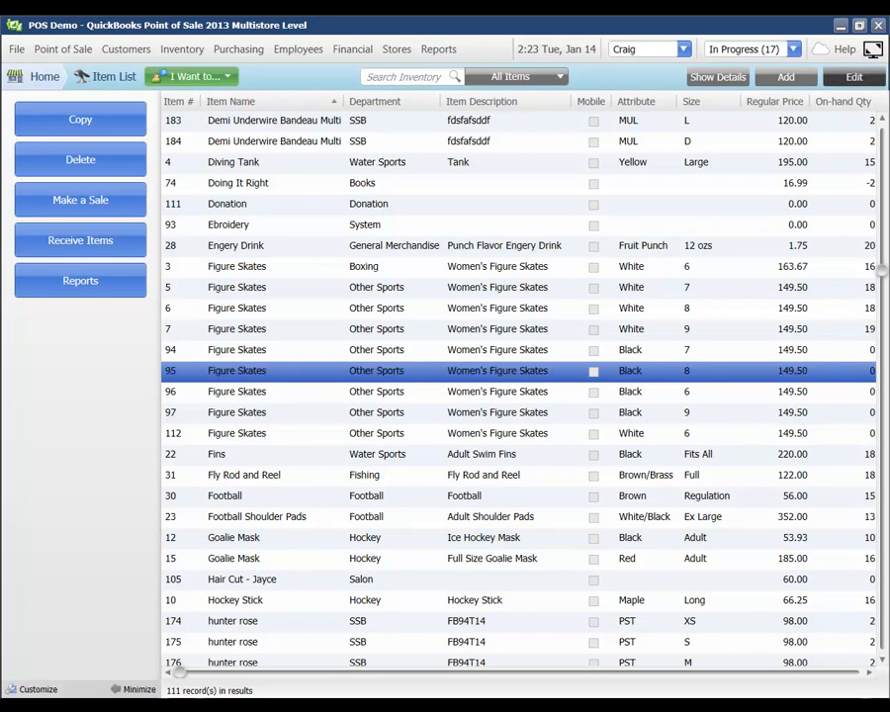
{"action": "left_click", "coordinate": [854, 77]}
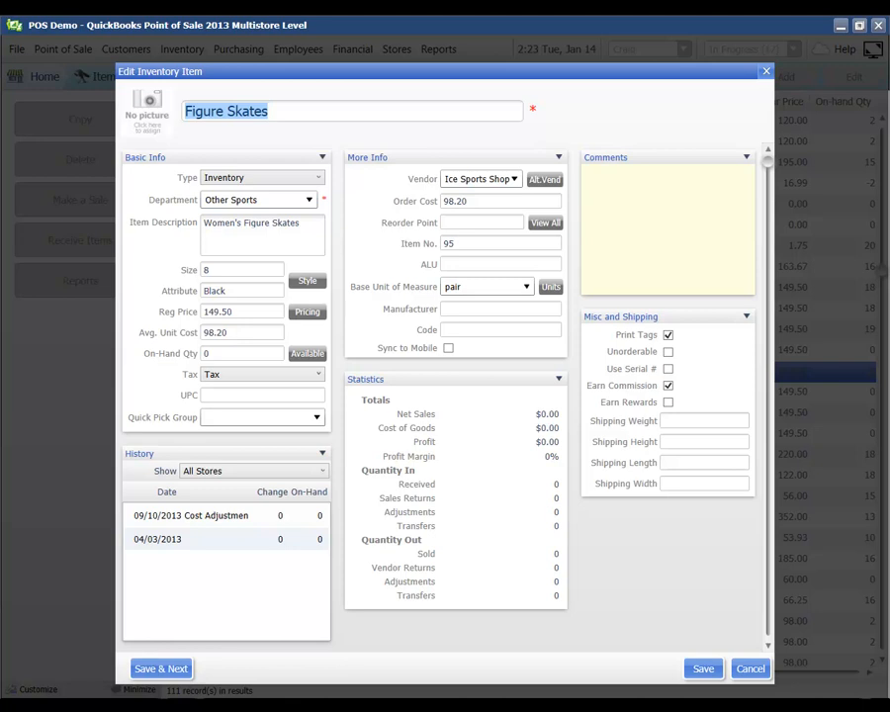
Keep Figure Skates as type Inventory and change its department from Other Sports to Figure Skating - Skates
{"action": "left_click", "coordinate": [328, 116]}
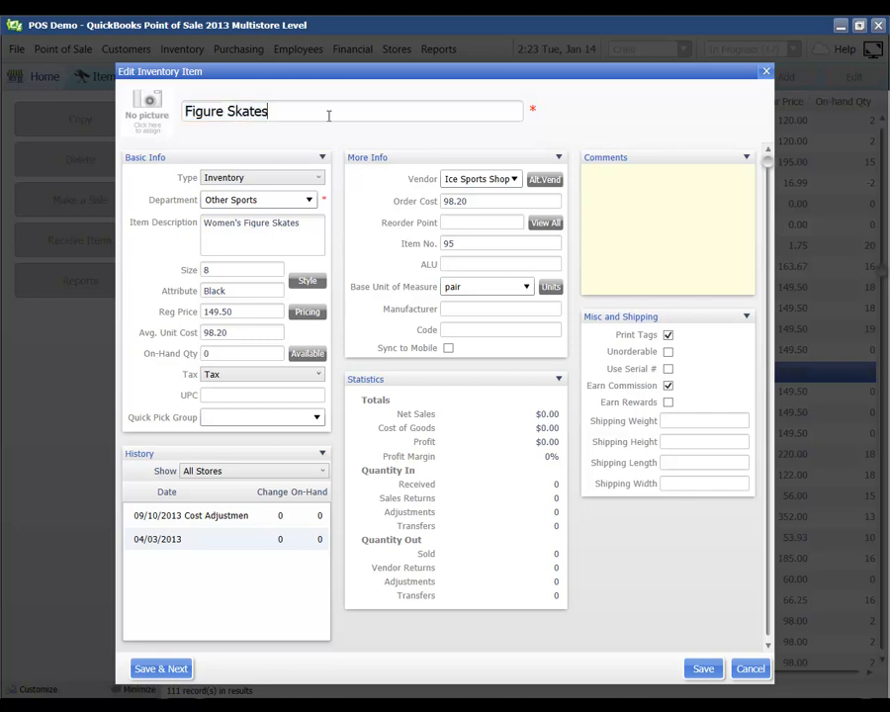
{"action": "left_click", "coordinate": [156, 118]}
{"action": "key", "text": "ctrl"}
{"action": "left_click", "coordinate": [225, 180]}
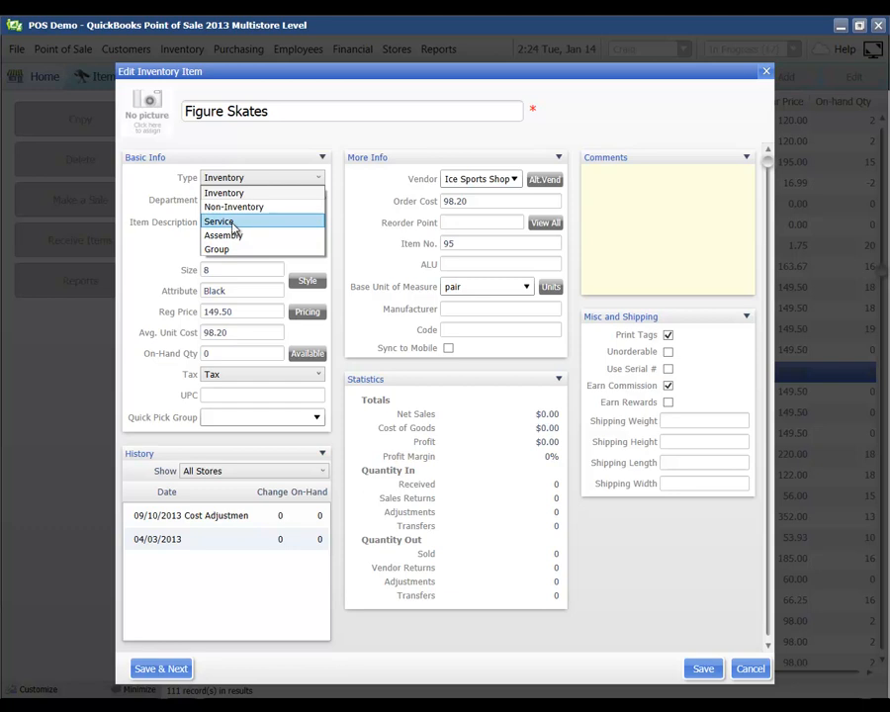
{"action": "left_click", "coordinate": [216, 195]}
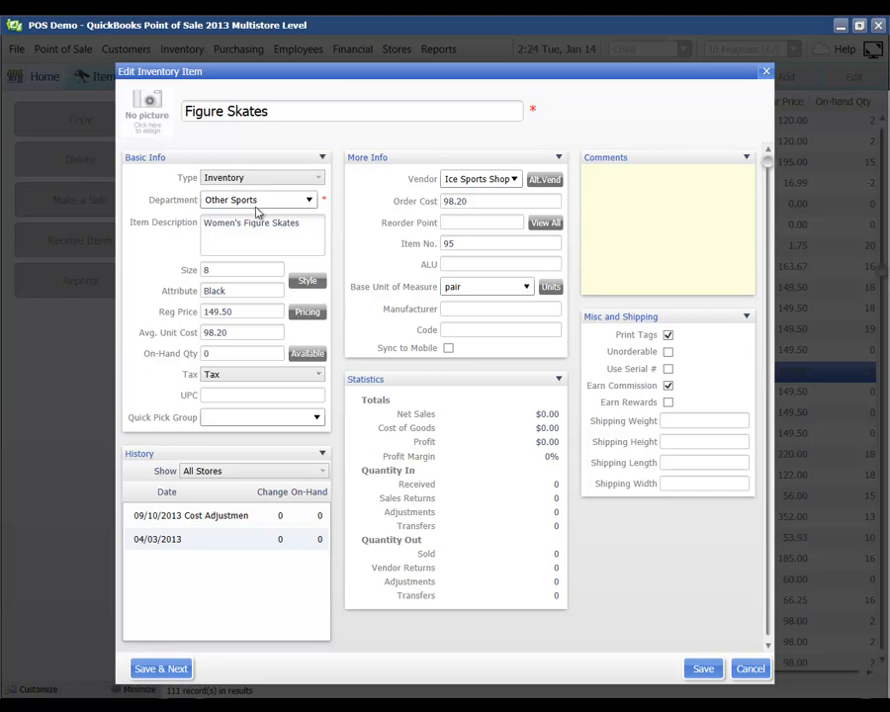
{"action": "left_click", "coordinate": [308, 201]}
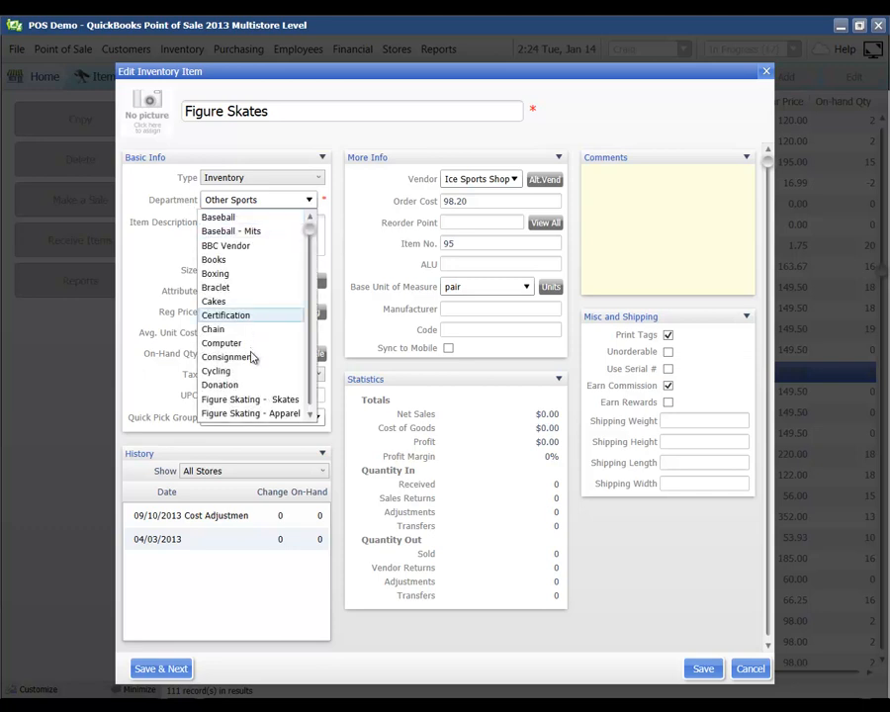
{"action": "scroll", "coordinate": [234, 287], "scroll_direction": "down", "scroll_amount": 1}
{"action": "scroll", "coordinate": [234, 441], "scroll_direction": "up", "scroll_amount": 1}
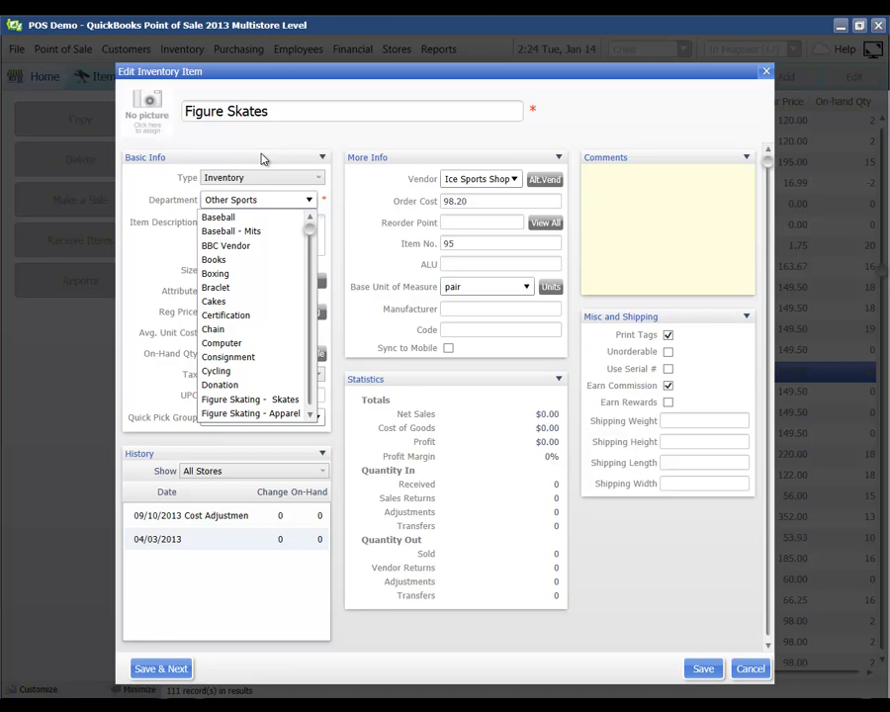
{"action": "left_click", "coordinate": [242, 399]}
{"action": "left_click", "coordinate": [146, 285]}
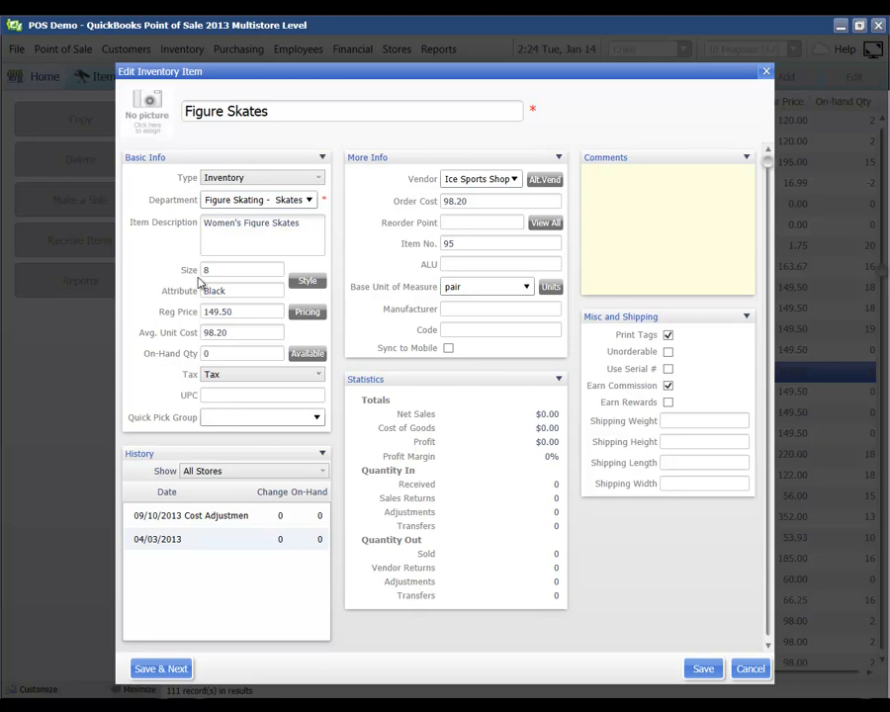
{"action": "left_click", "coordinate": [307, 285]}
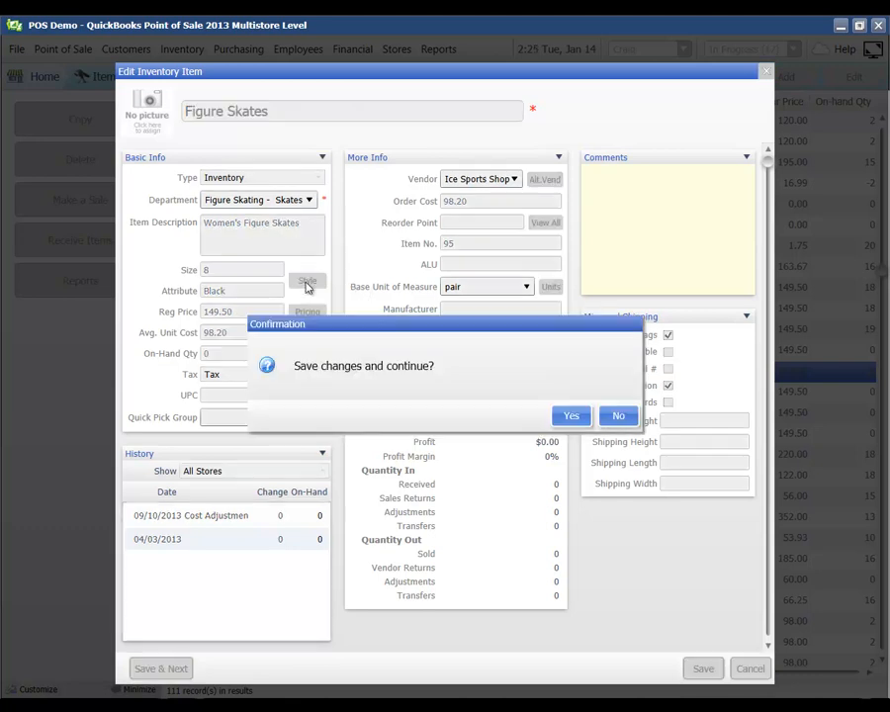
Save the change and apply the Figure Skating - Skates department to all Figure Skates style items
{"action": "left_click", "coordinate": [569, 413]}
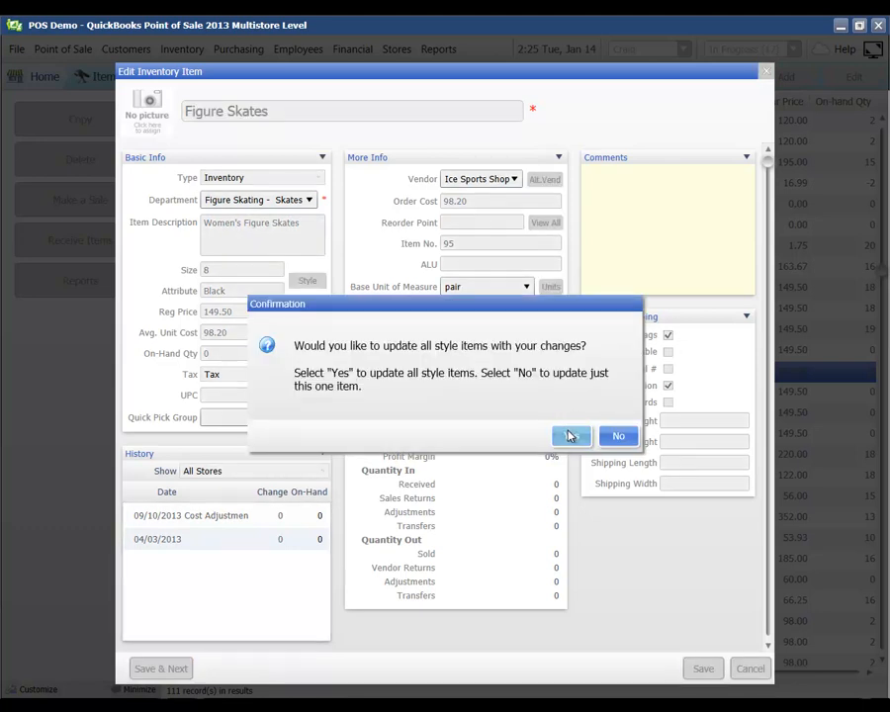
{"action": "left_click", "coordinate": [569, 435]}
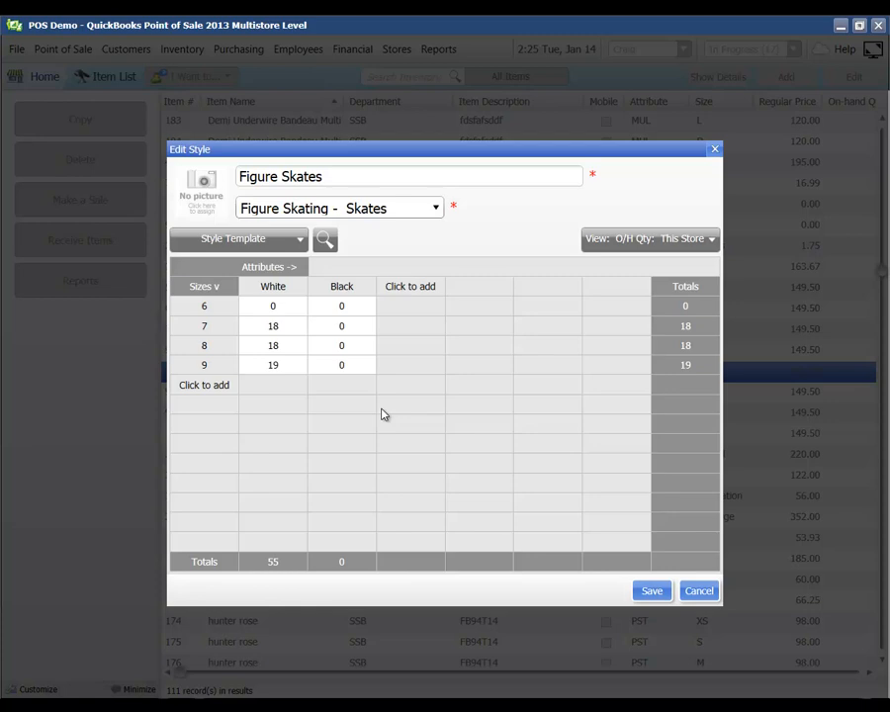
{"action": "triple_click", "coordinate": [349, 179]}
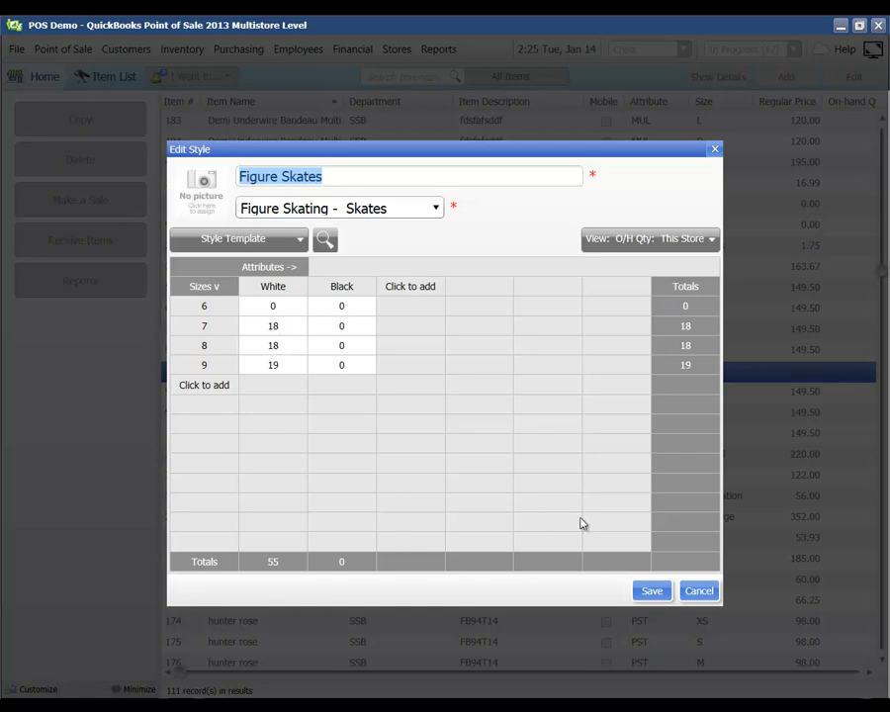
{"action": "left_click", "coordinate": [661, 591]}
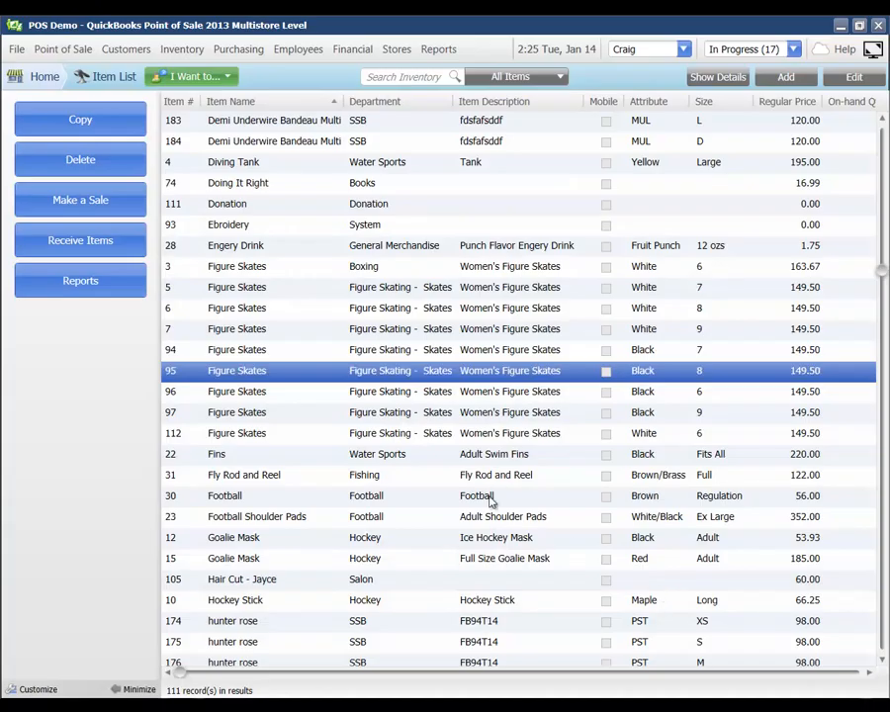
Reopen item 95 and show its pricing panel with Reg Price 149.50, Cost 98.20 and Margin 34
{"action": "left_click", "coordinate": [855, 76]}
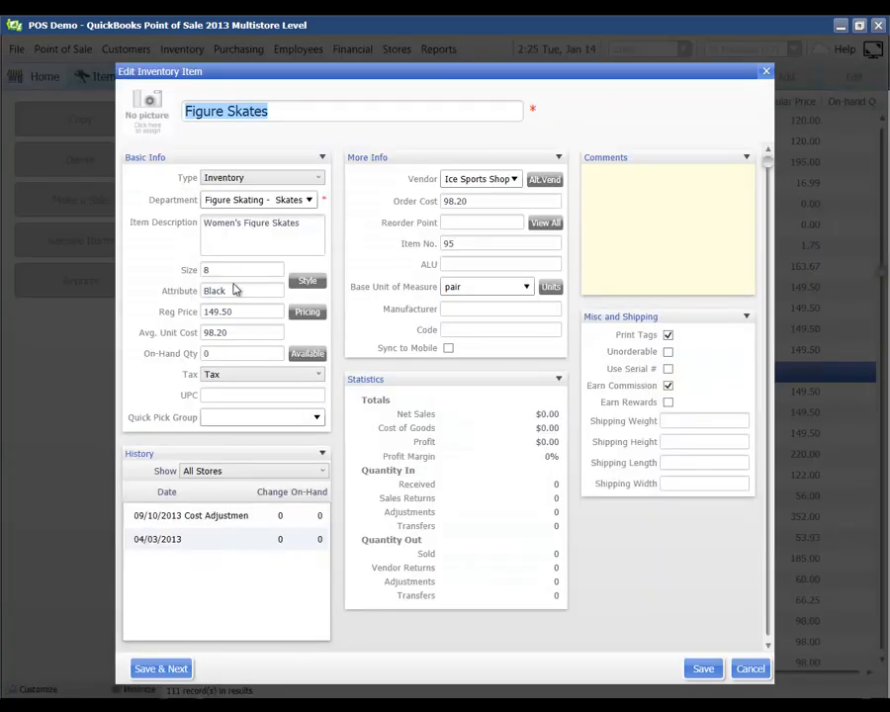
{"action": "left_click", "coordinate": [307, 312]}
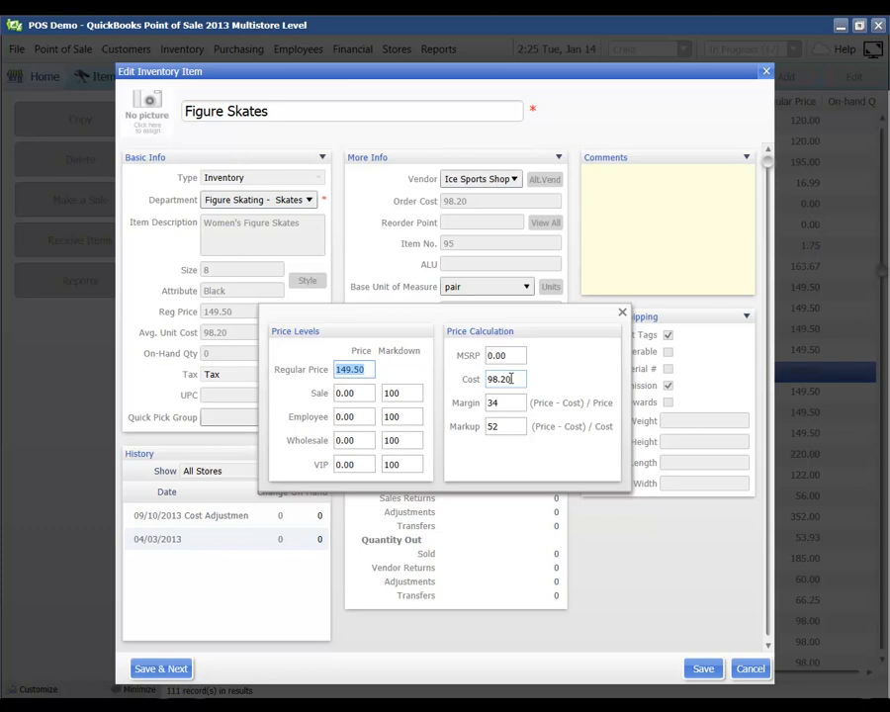
Change the Figure Skates cost to 100 and accept the cost adjustment warning
{"action": "left_click", "coordinate": [512, 379]}
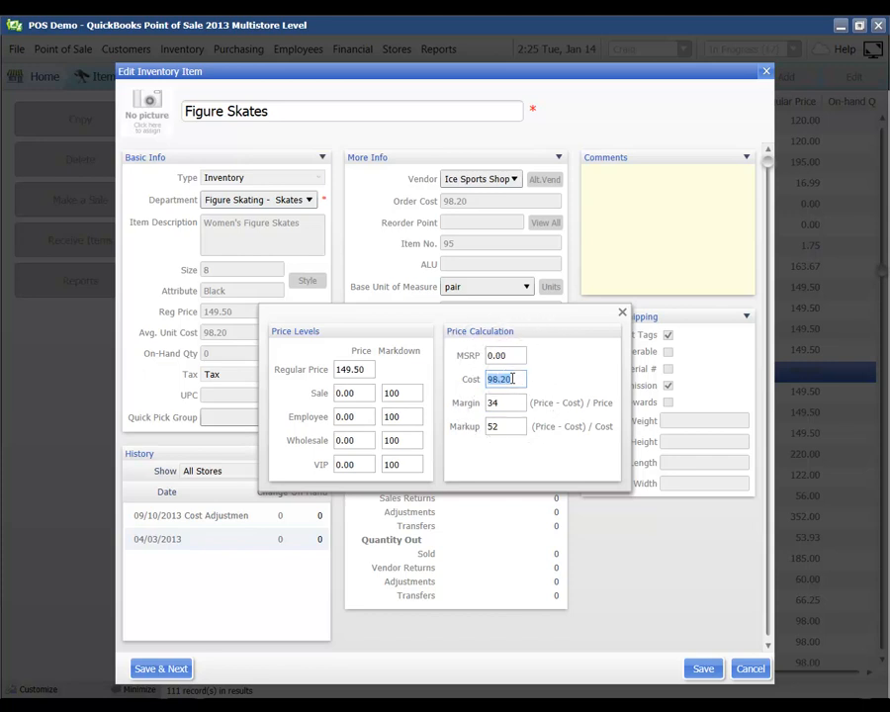
{"action": "left_click", "coordinate": [512, 409]}
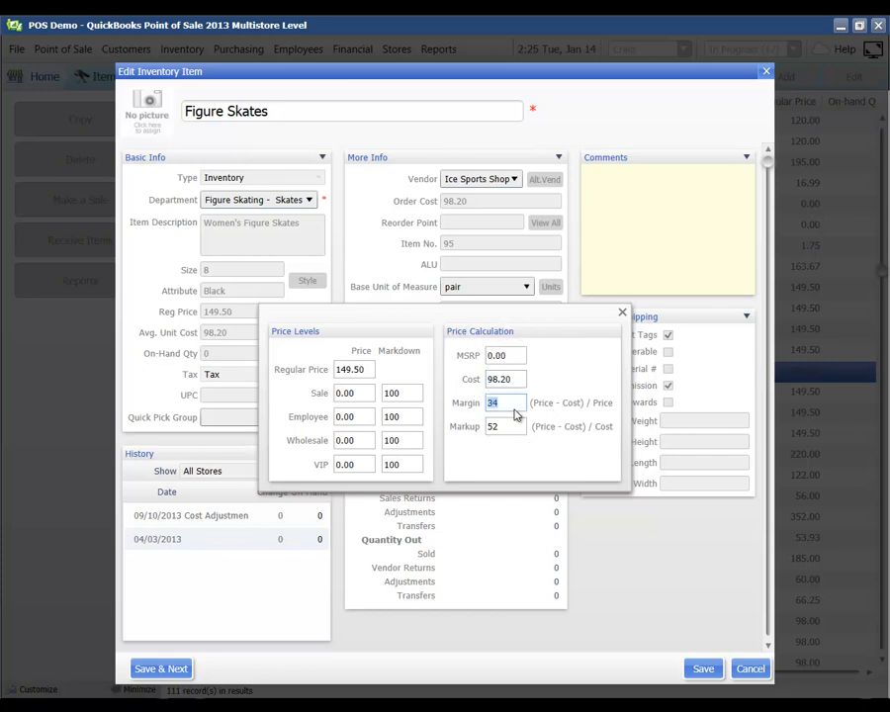
{"action": "left_click", "coordinate": [512, 402]}
{"action": "left_click", "coordinate": [518, 379]}
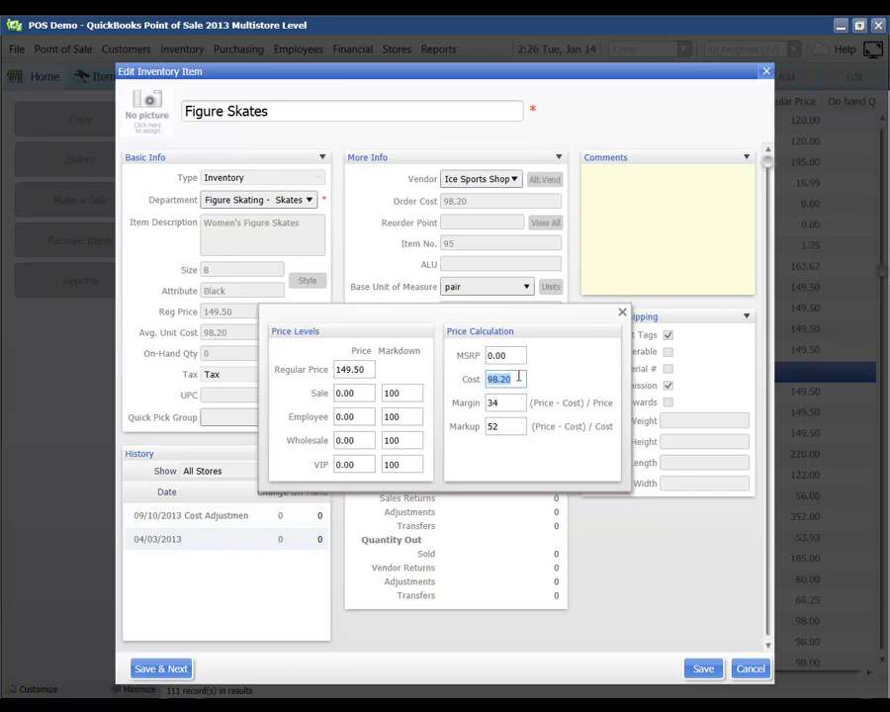
{"action": "type", "text": "100"}
{"action": "key", "text": "Return"}
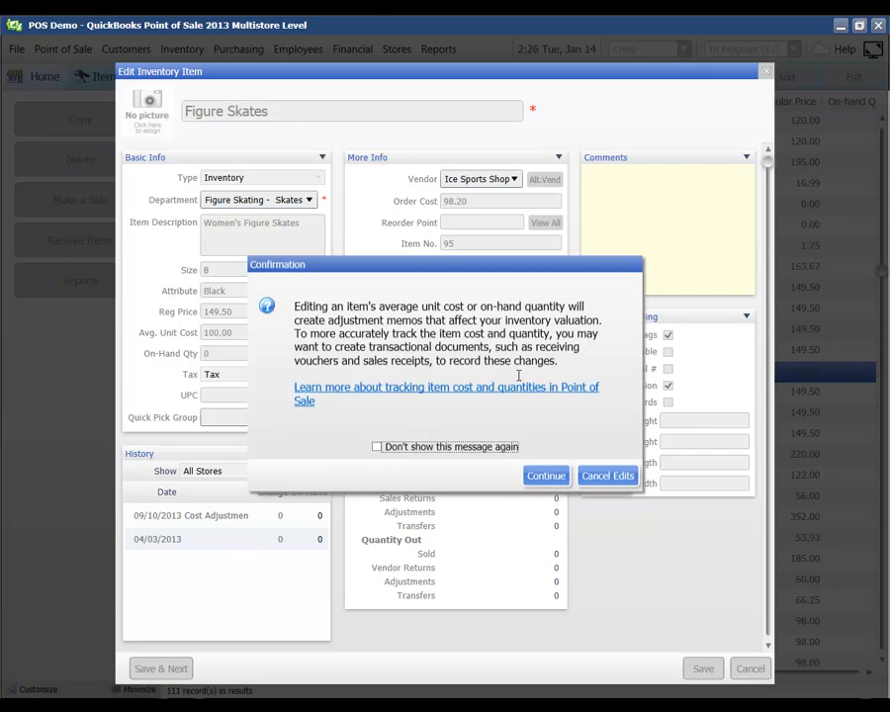
{"action": "left_click", "coordinate": [547, 476]}
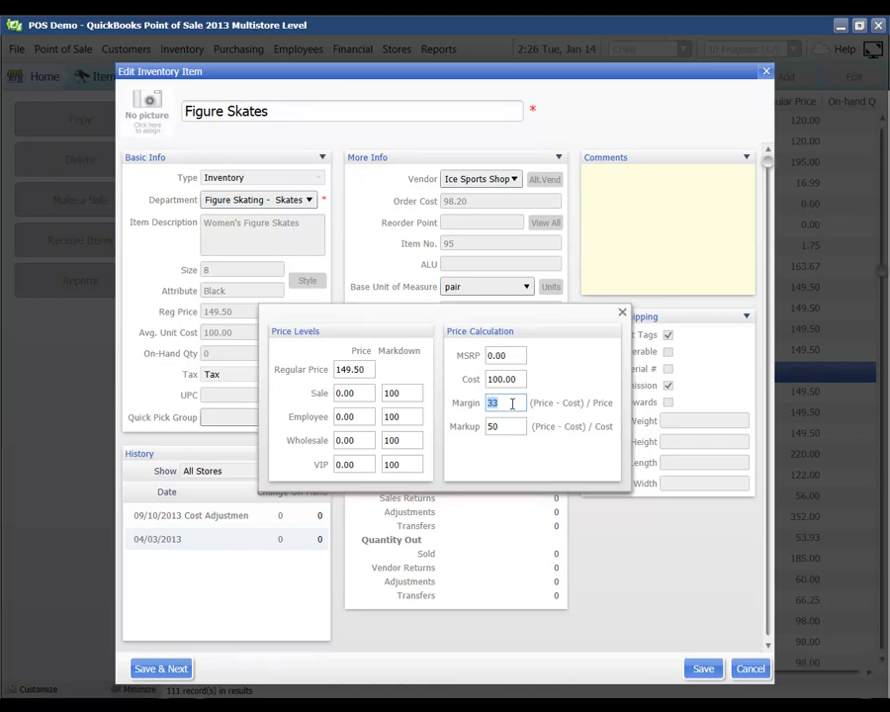
Set the margin to 34 so the regular price recalculates to 151.52
{"action": "left_click", "coordinate": [512, 403]}
{"action": "left_click", "coordinate": [366, 366]}
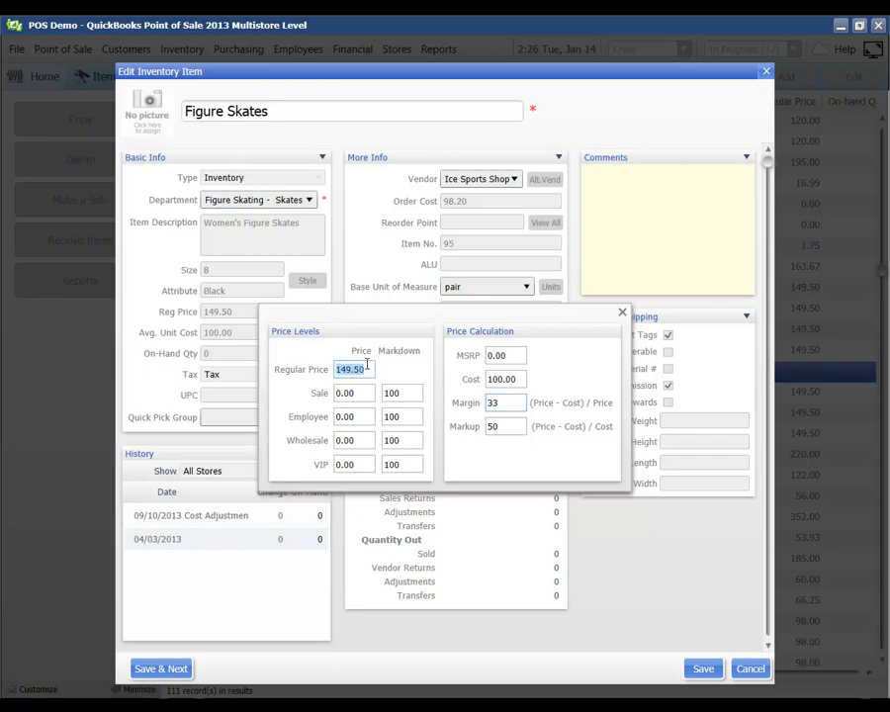
{"action": "left_click", "coordinate": [502, 402]}
{"action": "type", "text": "34"}
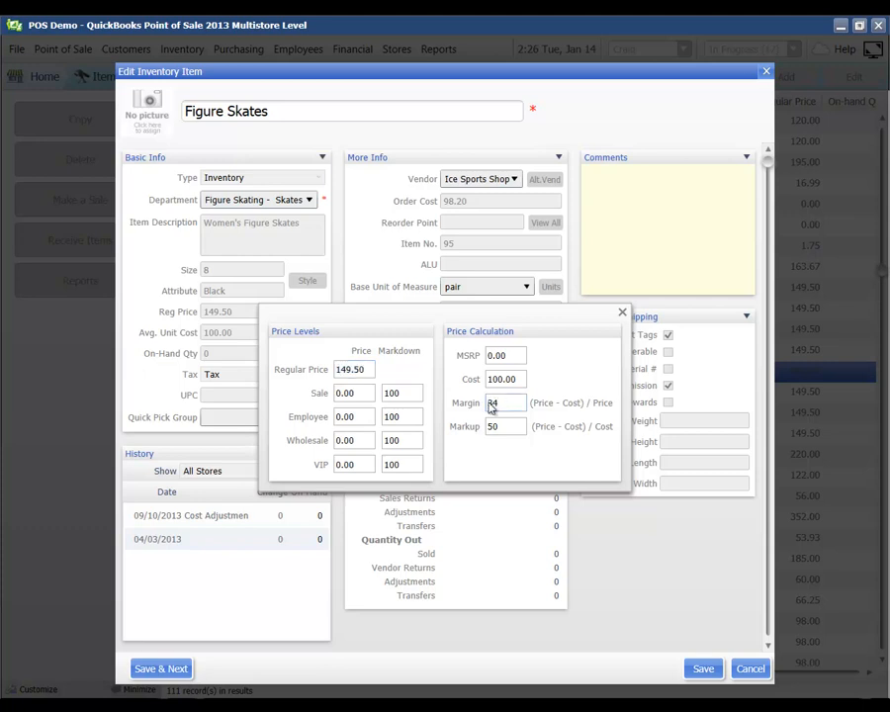
{"action": "key", "text": "Tab"}
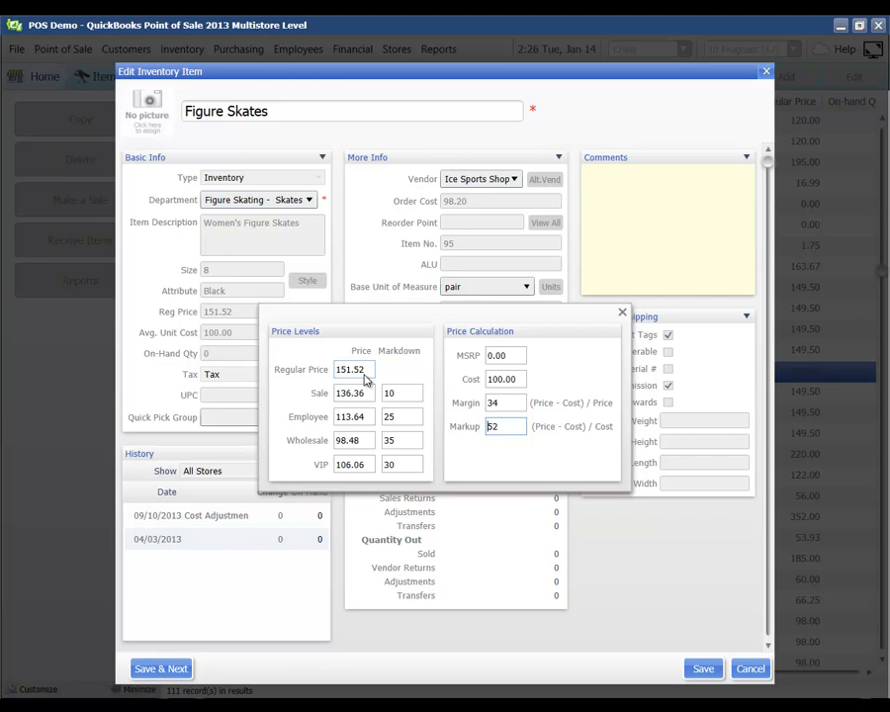
{"action": "left_click", "coordinate": [367, 370]}
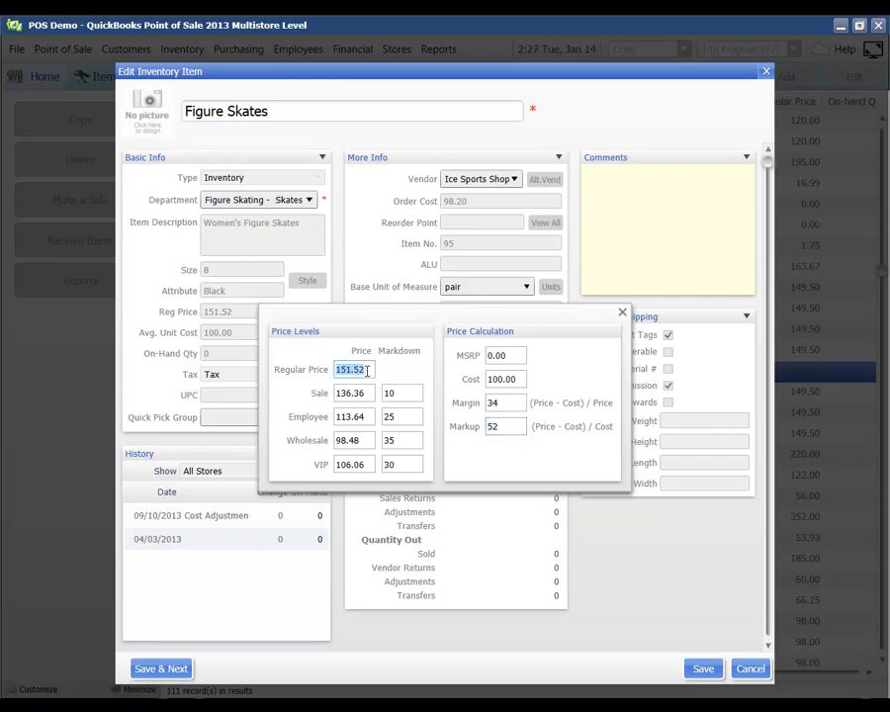
{"action": "left_click", "coordinate": [622, 313]}
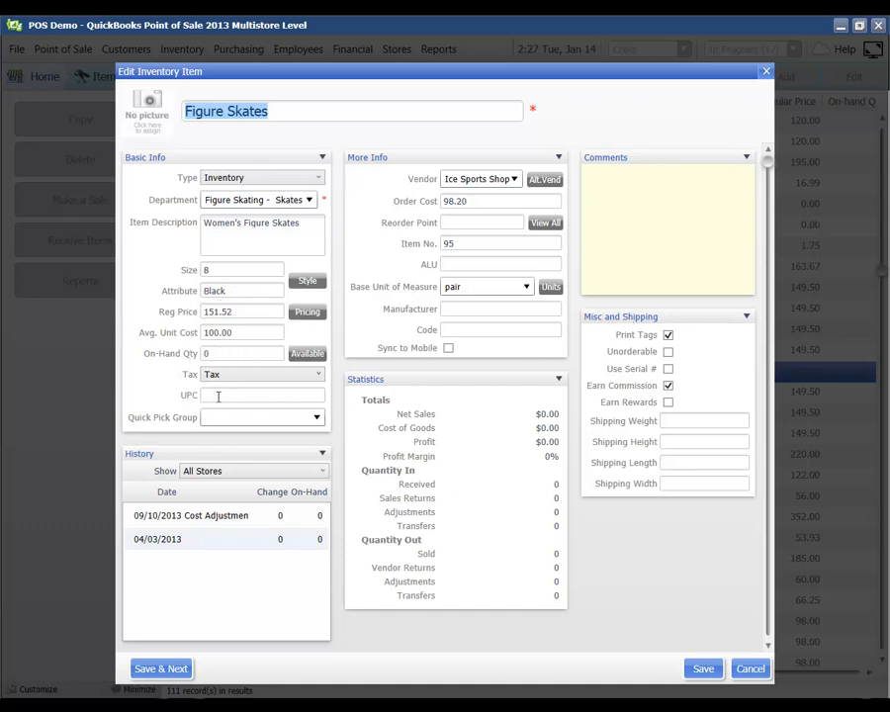
{"action": "left_click", "coordinate": [218, 397]}
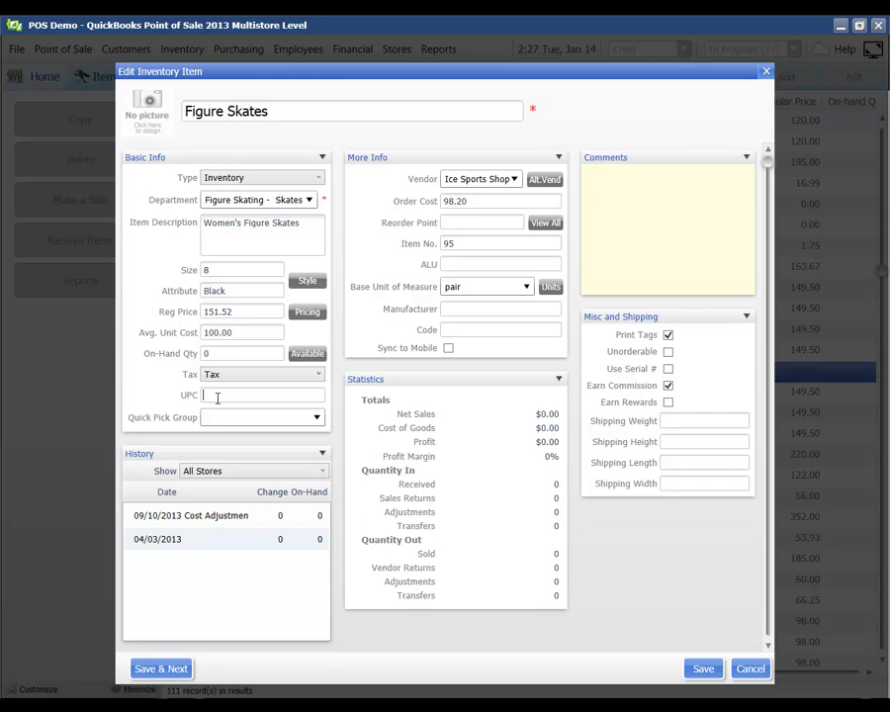
{"action": "left_click", "coordinate": [196, 562]}
{"action": "left_click", "coordinate": [480, 180]}
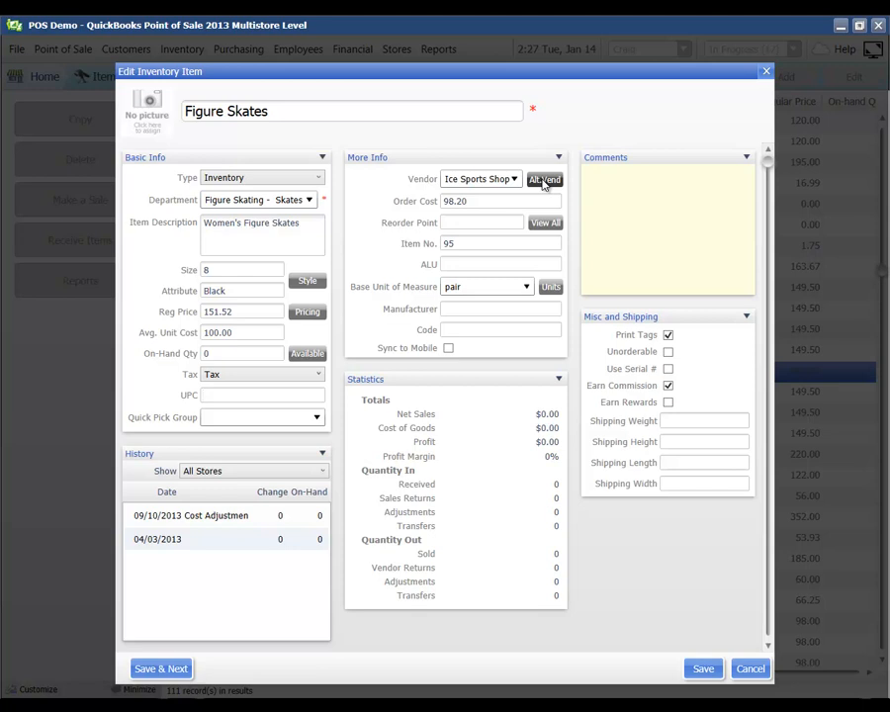
{"action": "left_click", "coordinate": [479, 224]}
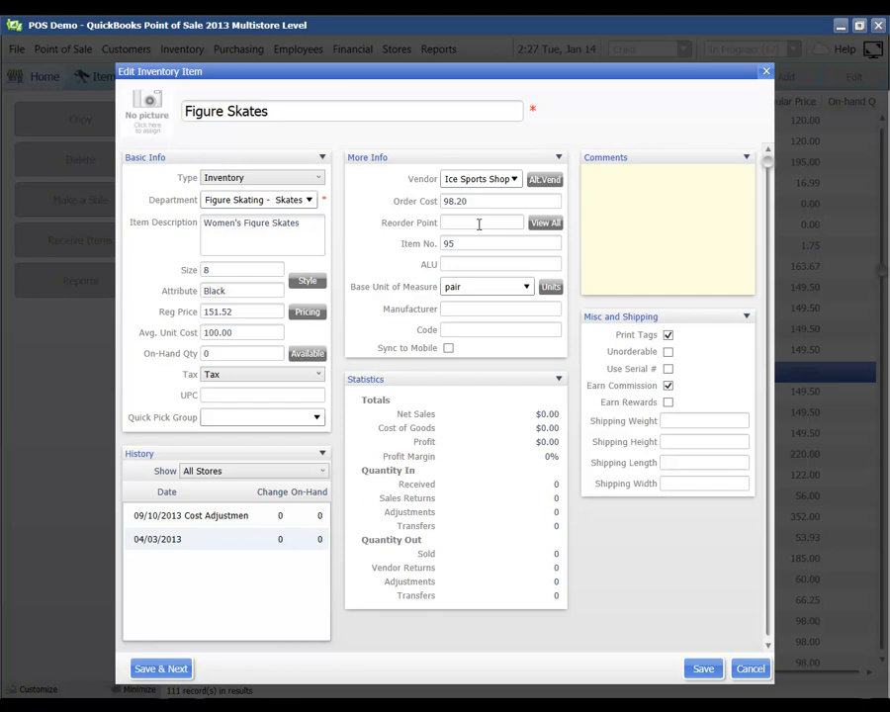
Enter a reorder point of 2 and save the Figure Skates item
{"action": "type", "text": "2"}
{"action": "left_click", "coordinate": [701, 667]}
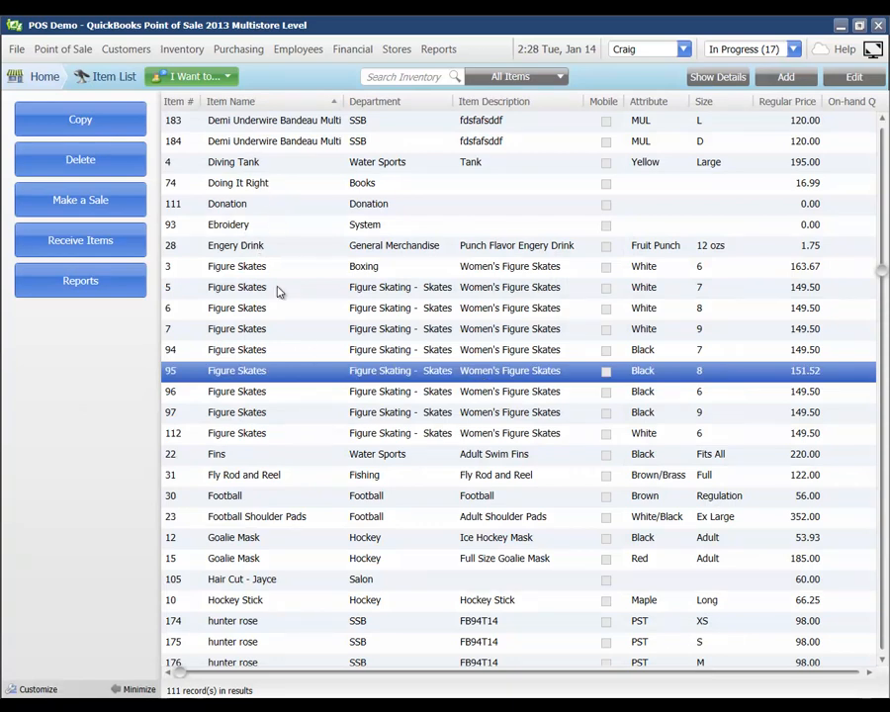
Select rows 28 to 105, Engery Drink through the Hair Cut service, and bring up their actions
{"action": "right_click", "coordinate": [182, 522]}
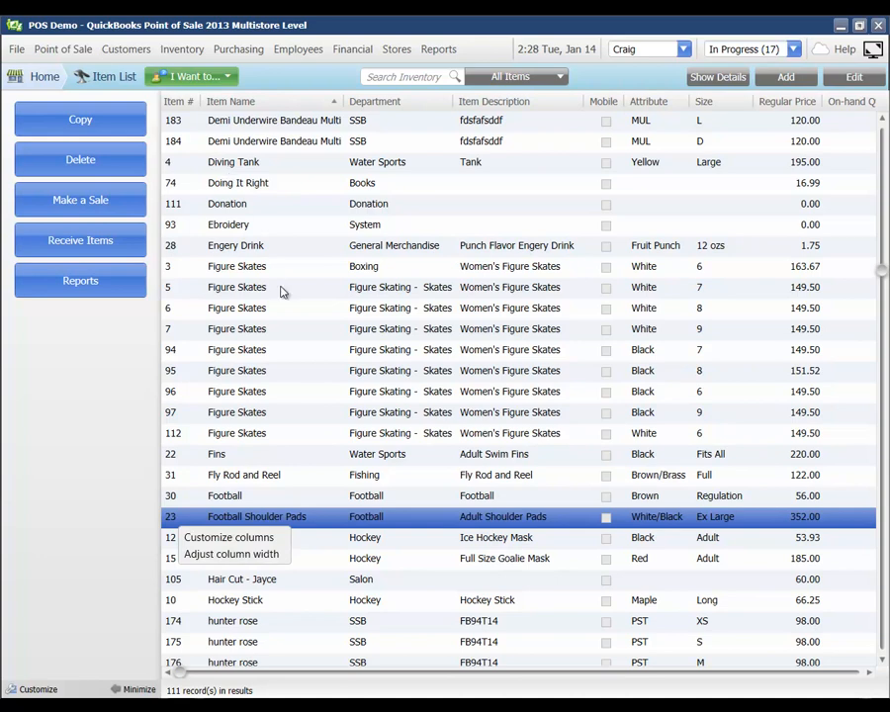
{"action": "left_click_drag", "start_coordinate": [259, 245], "coordinate": [302, 586]}
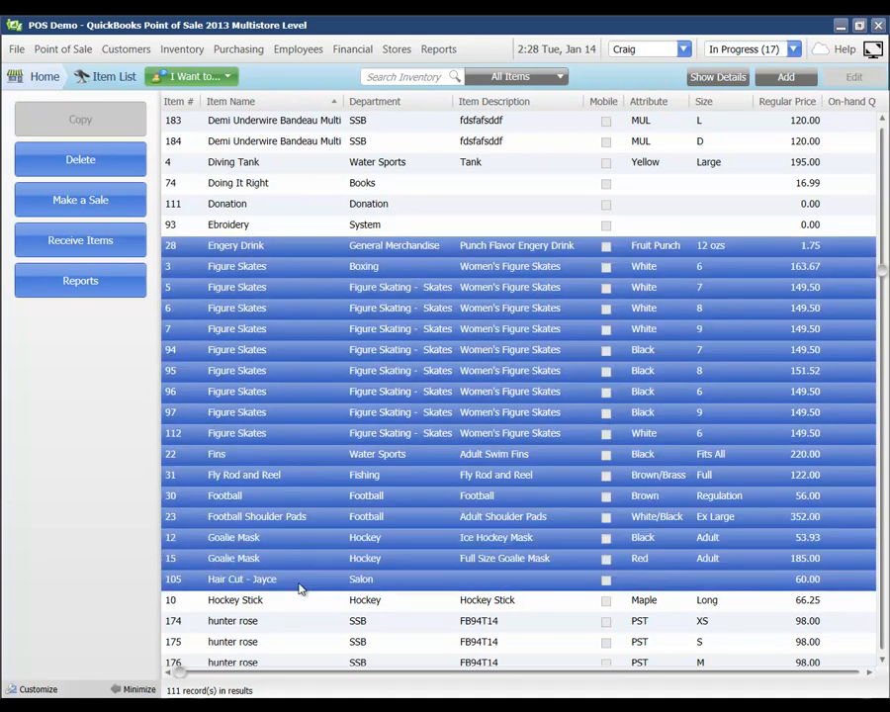
{"action": "left_click", "coordinate": [182, 77]}
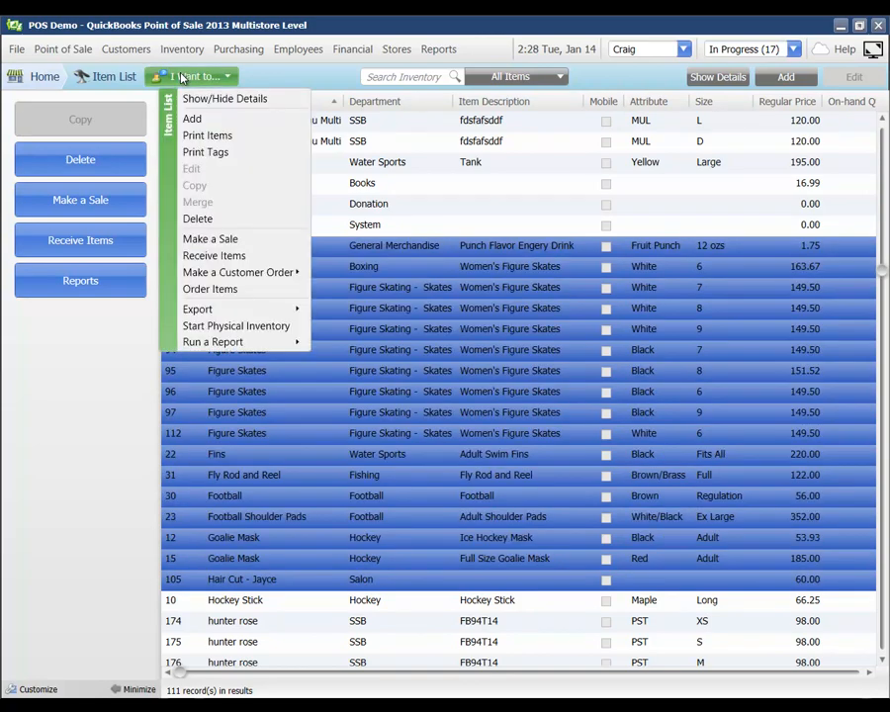
Preview price tags for the selected items, reaching the start position at column 1, row 1
{"action": "left_click", "coordinate": [198, 151]}
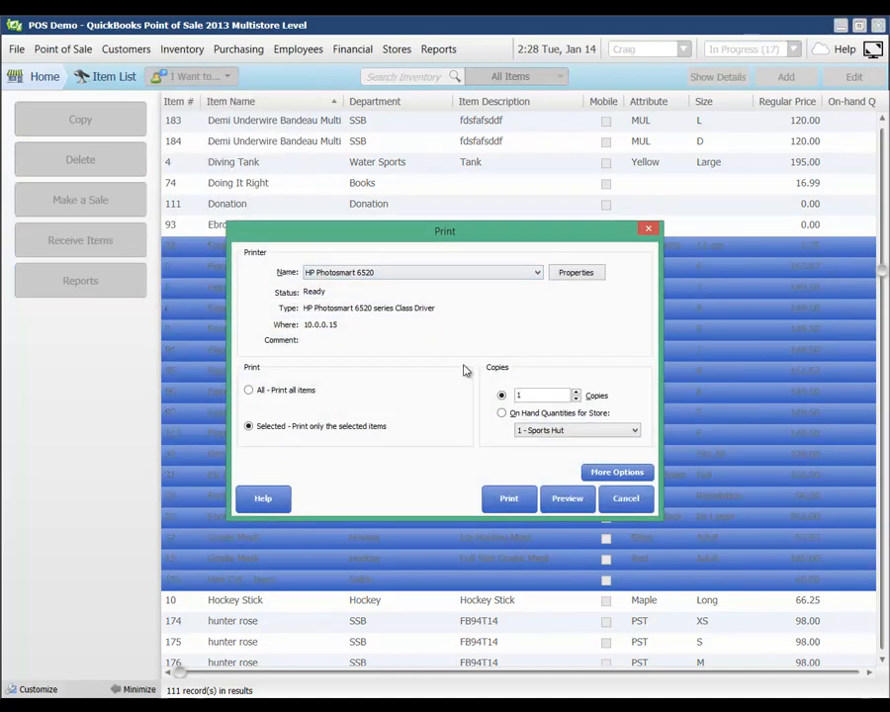
{"action": "left_click", "coordinate": [570, 497]}
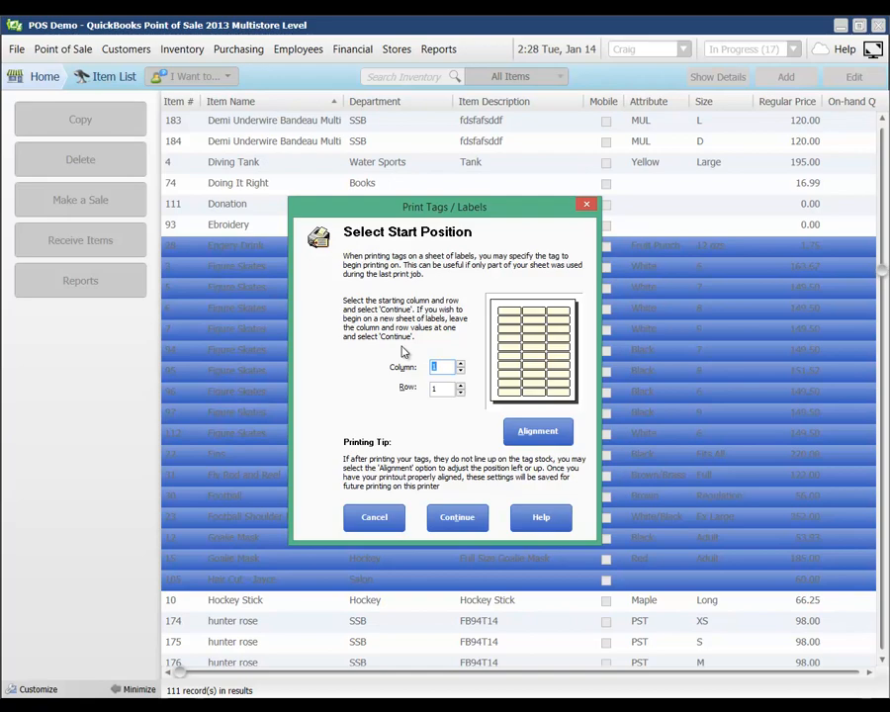
Accept the default label start position to preview the barcode price tags, e.g. Figure Skates at $151.52
{"action": "left_click", "coordinate": [453, 517]}
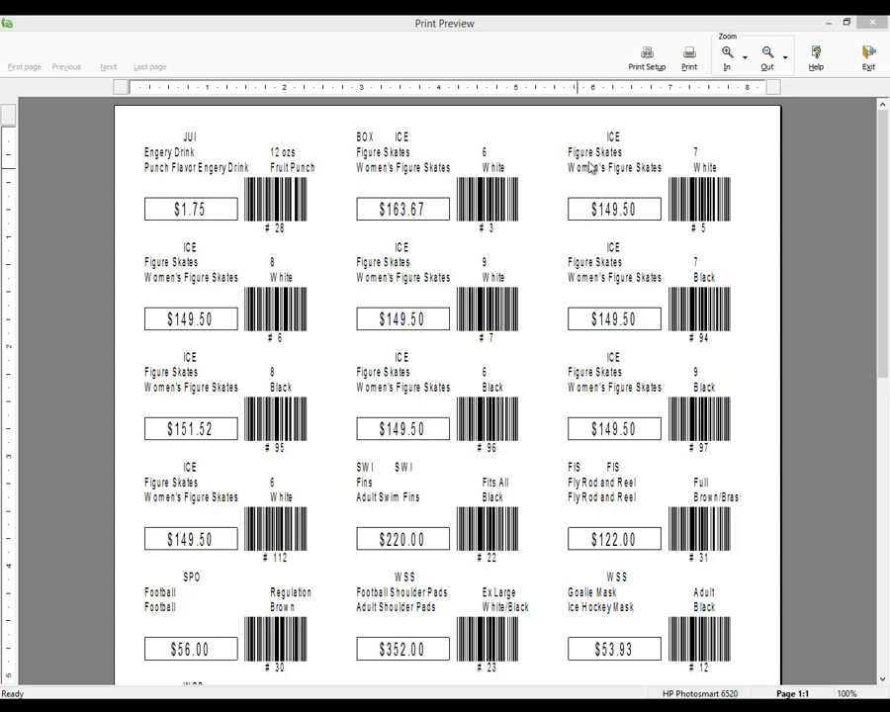
{"action": "left_click", "coordinate": [865, 70]}
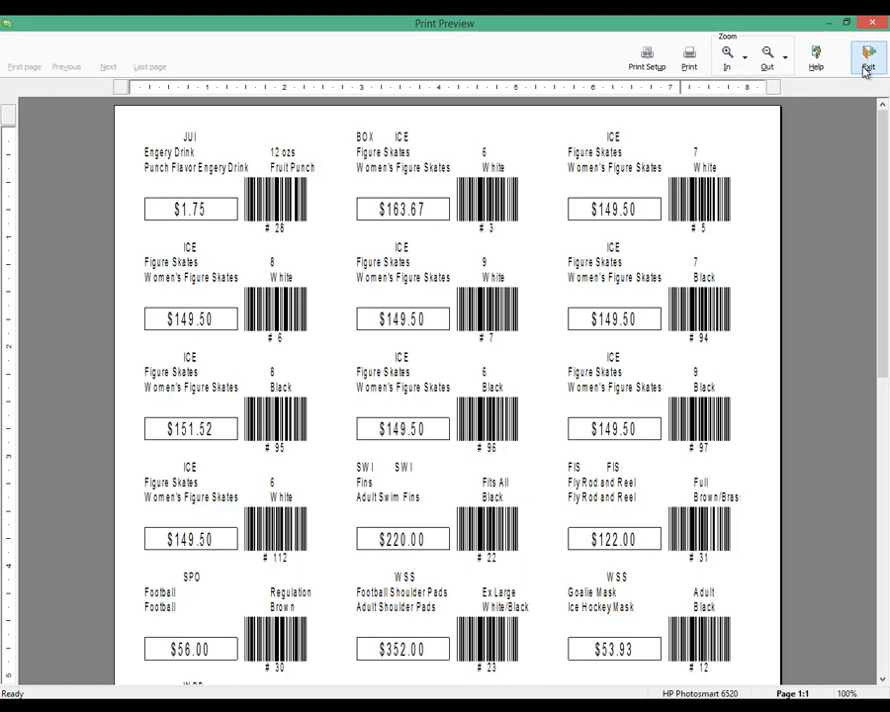
Exit the price tag preview and start a blank sales receipt with Make a Sale
{"action": "right_click", "coordinate": [867, 68]}
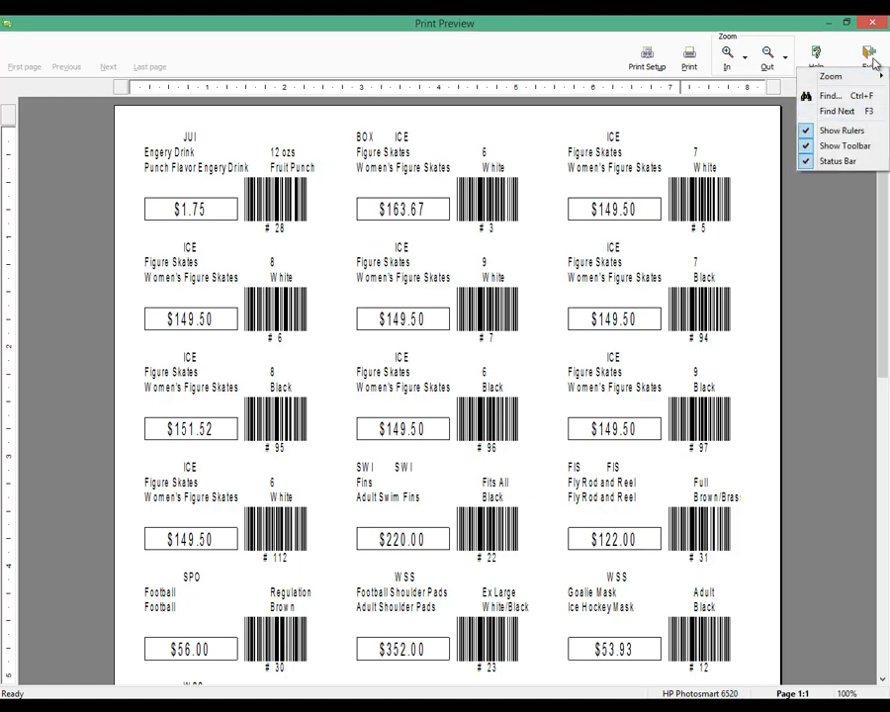
{"action": "left_click", "coordinate": [868, 50]}
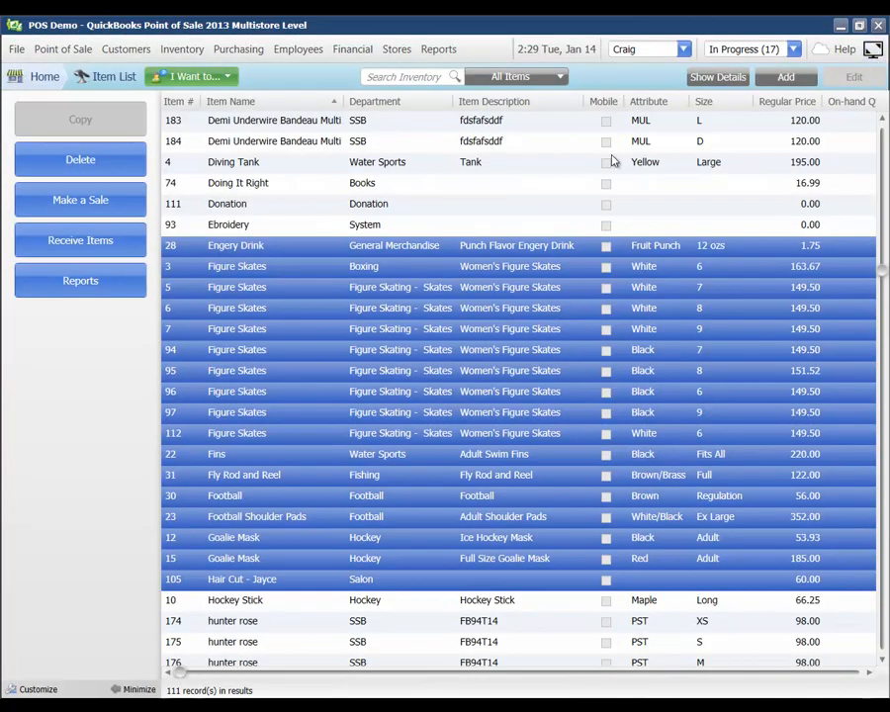
{"action": "left_click", "coordinate": [35, 81]}
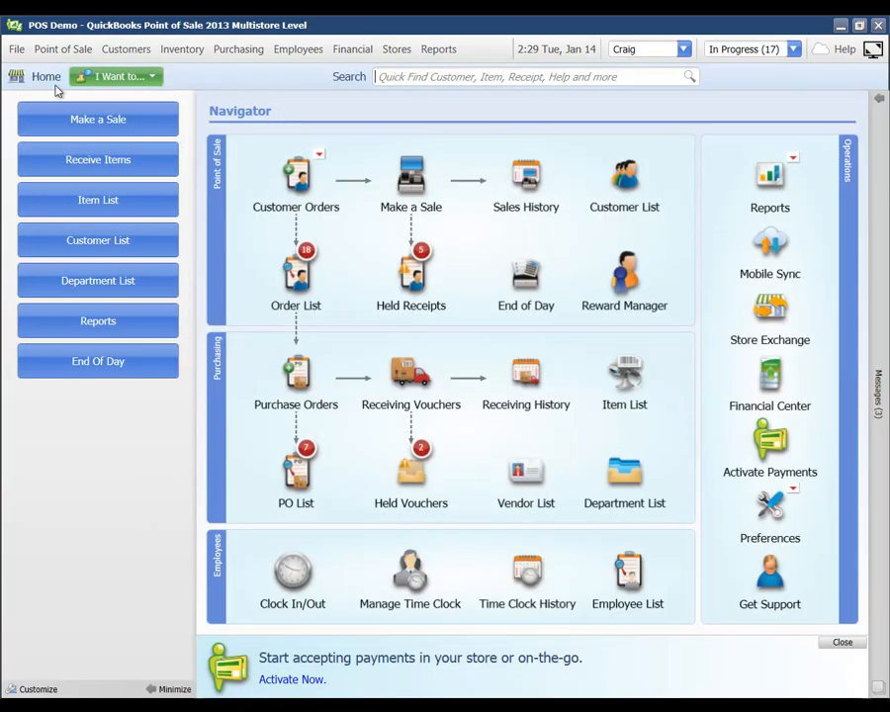
{"action": "left_click", "coordinate": [76, 121]}
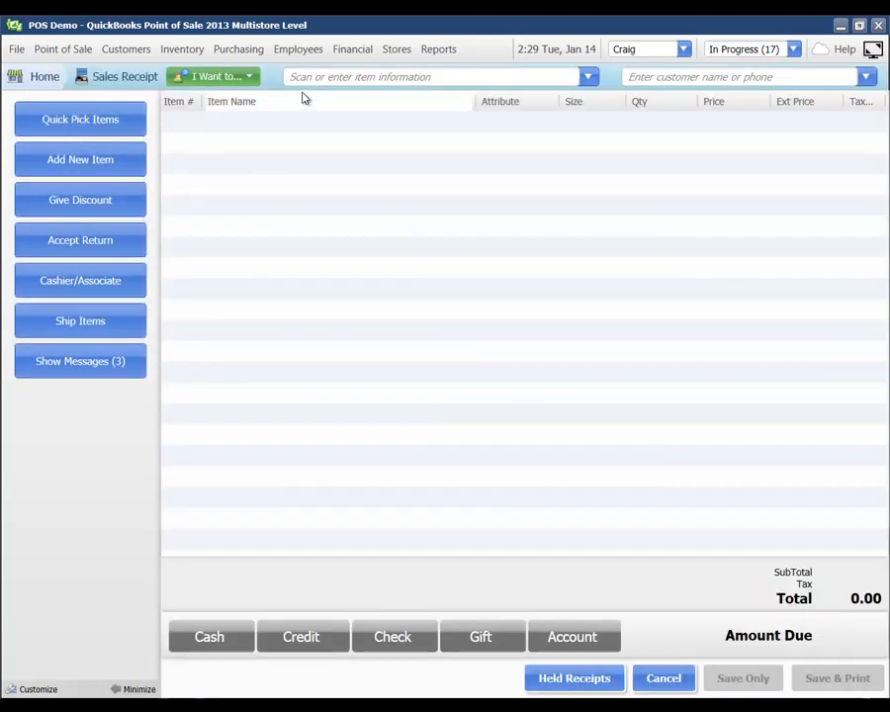
Add item 21, the Wet Suit at 256.00, despite low stock, plus a Baseball at 12.50
{"action": "left_click", "coordinate": [299, 78]}
{"action": "type", "text": "21"}
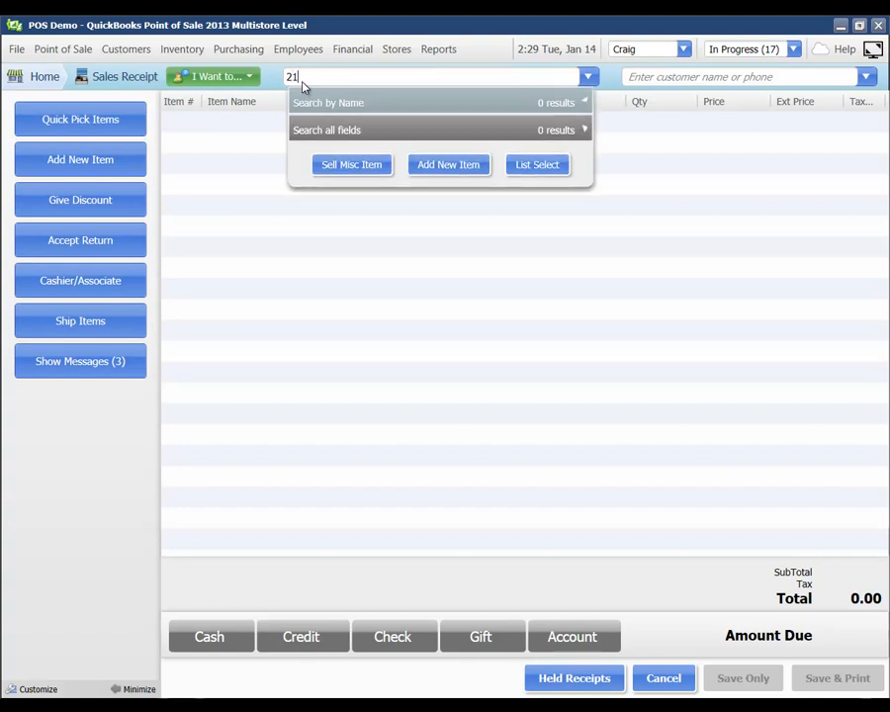
{"action": "key", "text": "Return"}
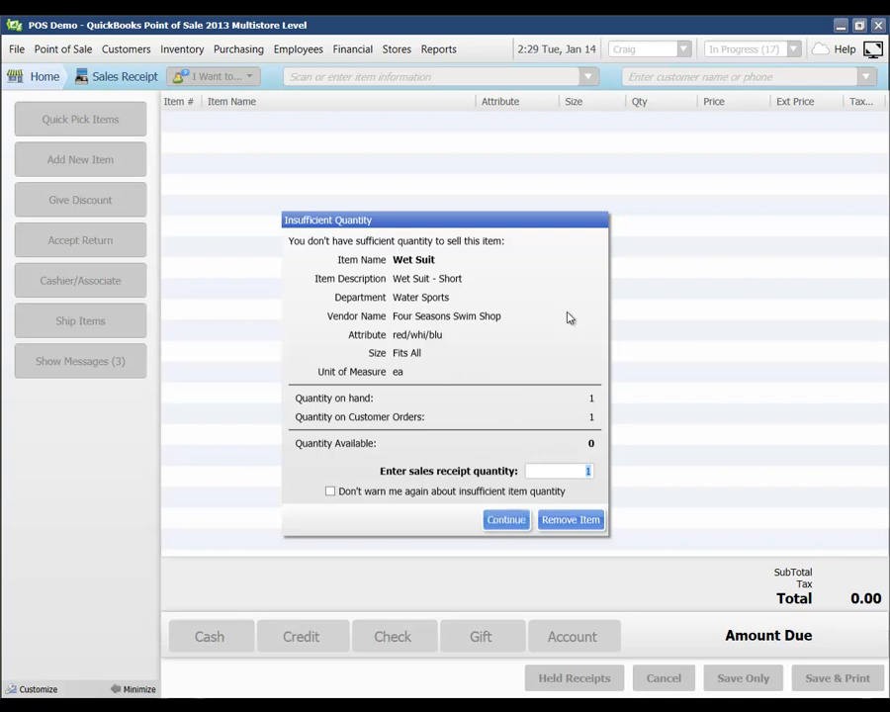
{"action": "left_click", "coordinate": [495, 522]}
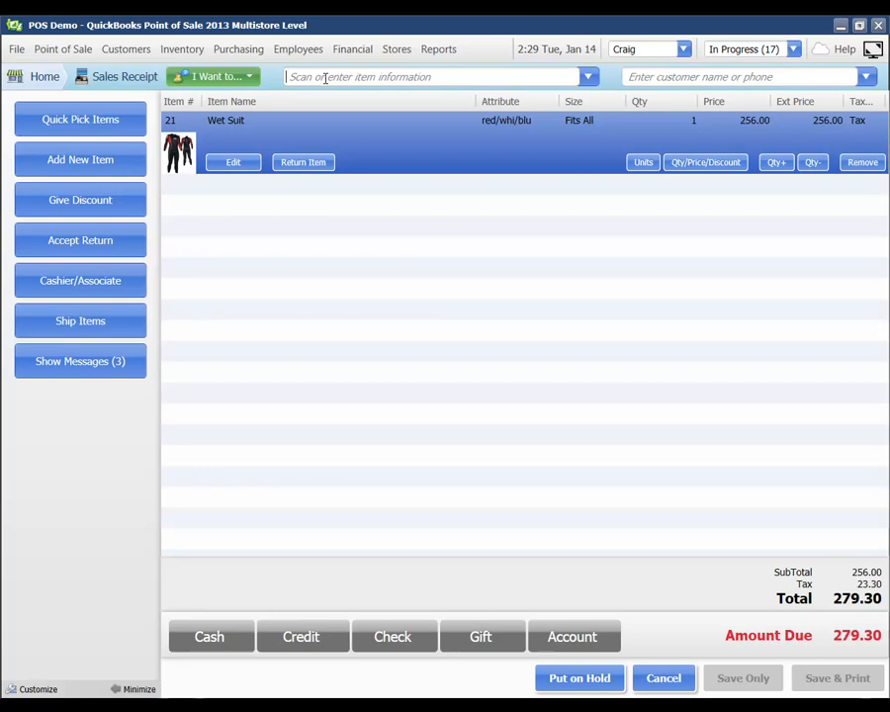
{"action": "type", "text": "base"}
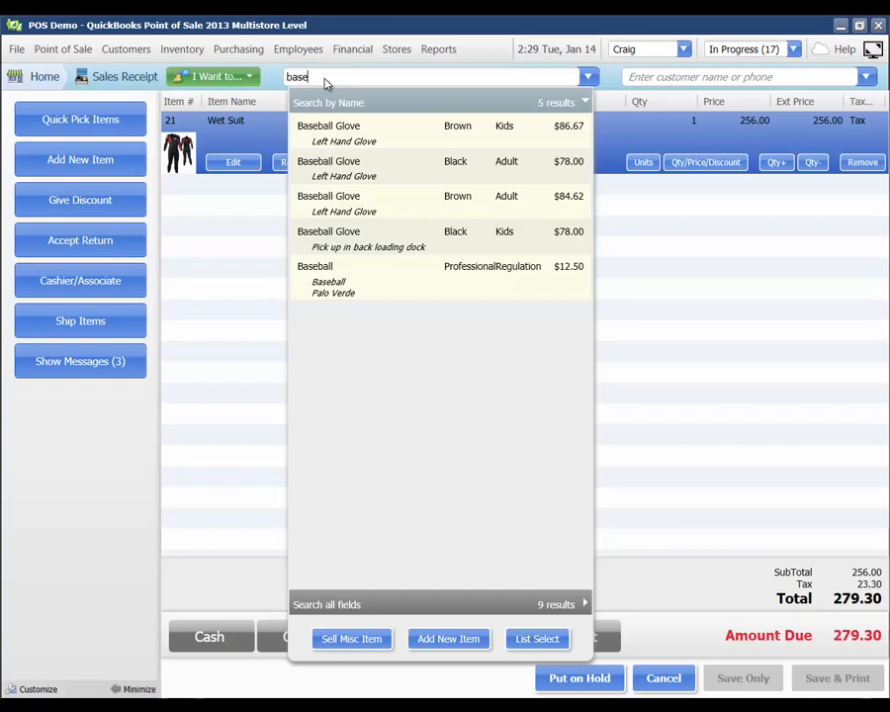
{"action": "key", "text": "Down"}
{"action": "key", "text": "Down"}
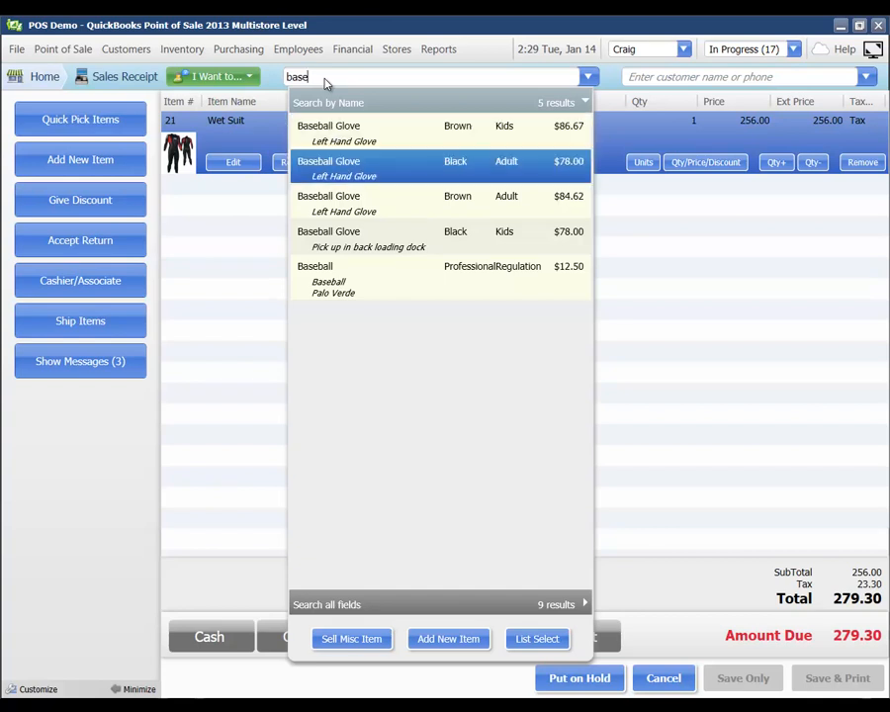
{"action": "key", "text": "Down"}
{"action": "key", "text": "Down"}
{"action": "key", "text": "Down"}
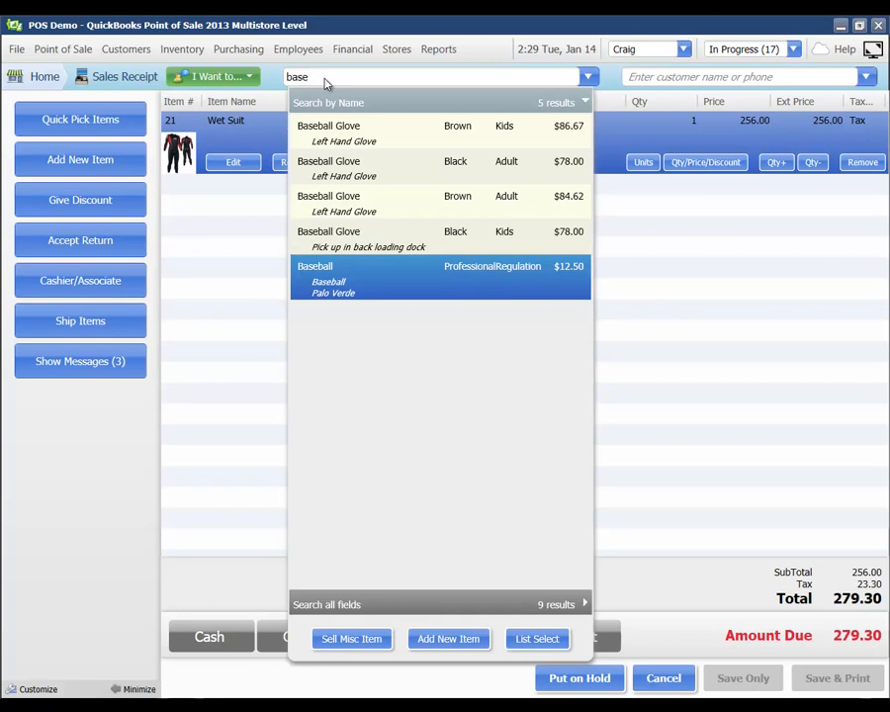
{"action": "key", "text": "Return"}
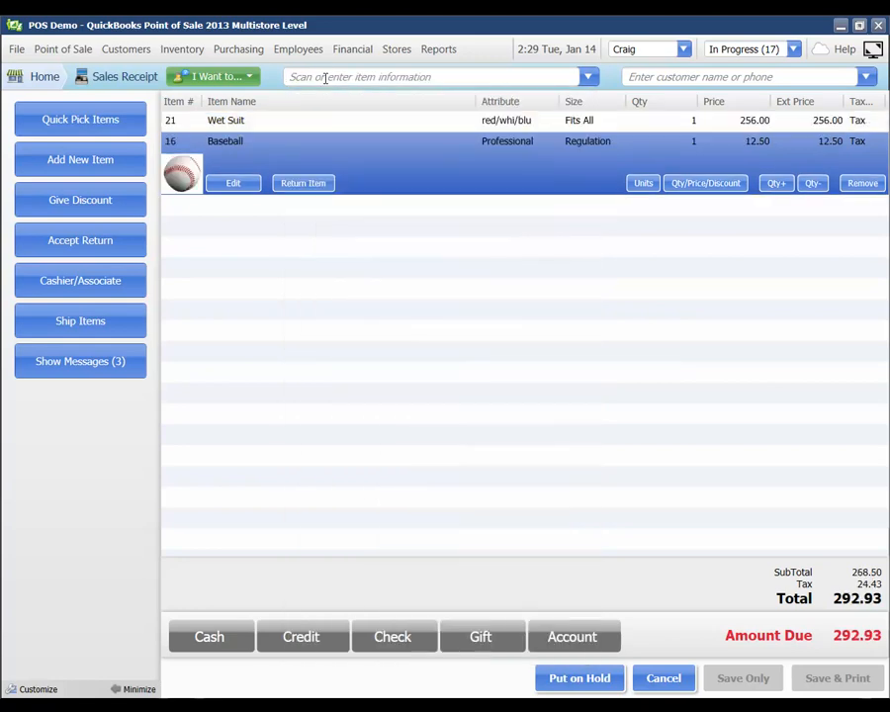
{"action": "left_click", "coordinate": [185, 124]}
Add a 0.75 Soda from the Food quick-pick group, bringing the total to 293.75
{"action": "left_click", "coordinate": [183, 184]}
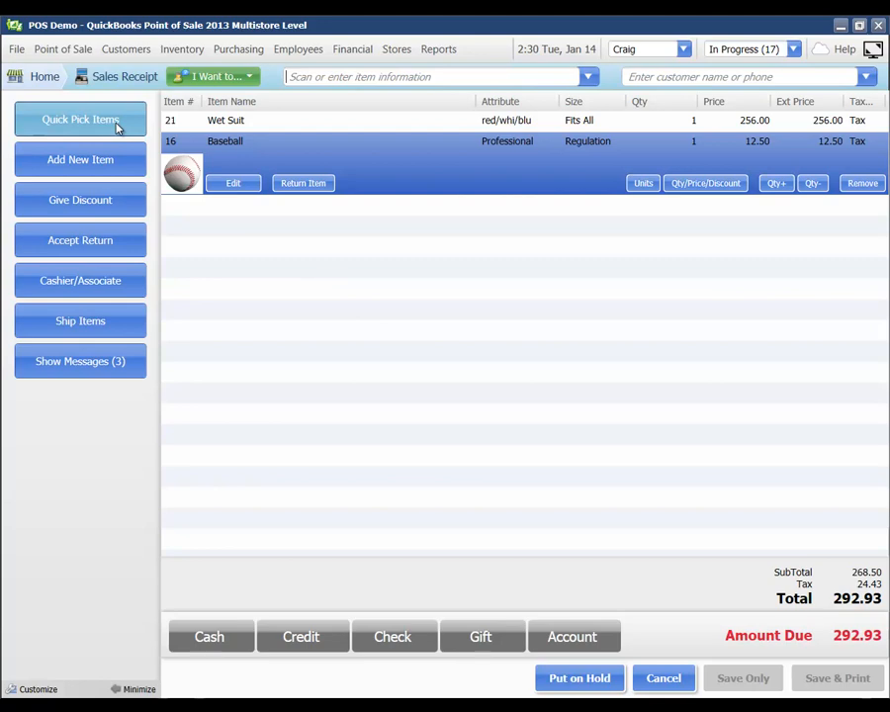
{"action": "left_click", "coordinate": [83, 119]}
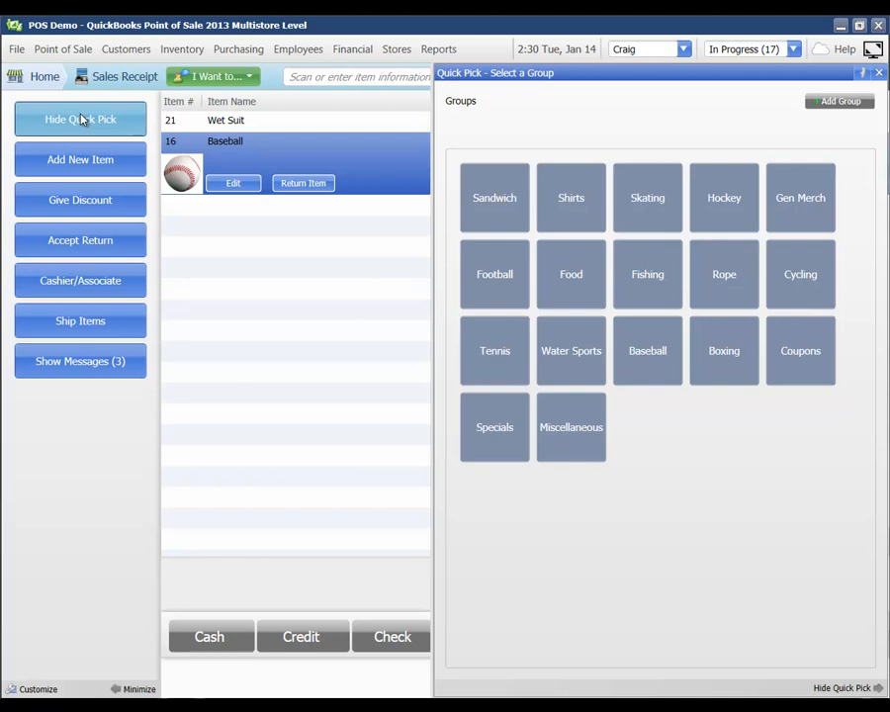
{"action": "left_click", "coordinate": [569, 284]}
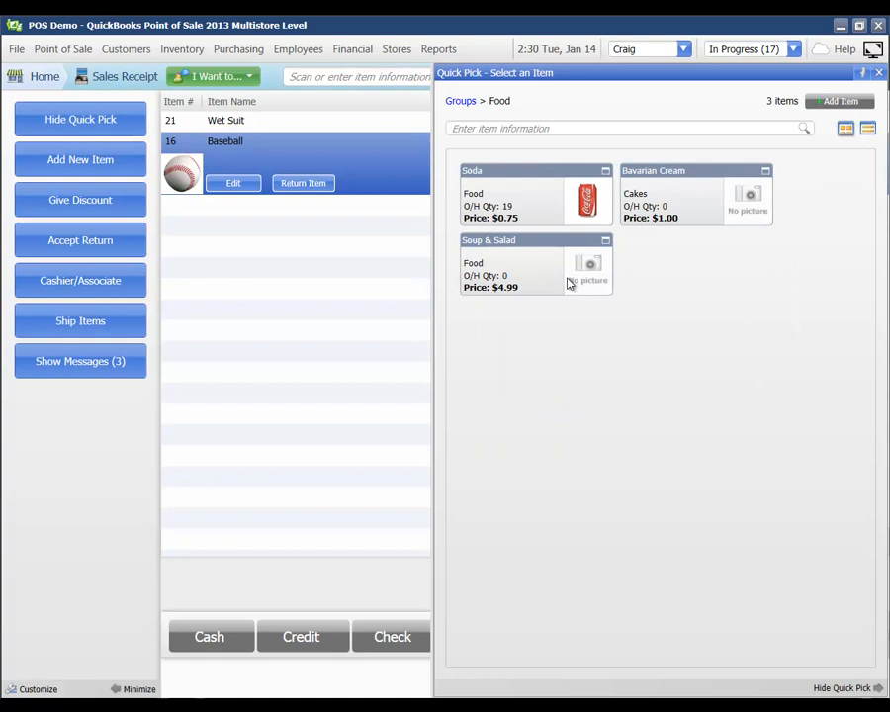
{"action": "left_click", "coordinate": [532, 227]}
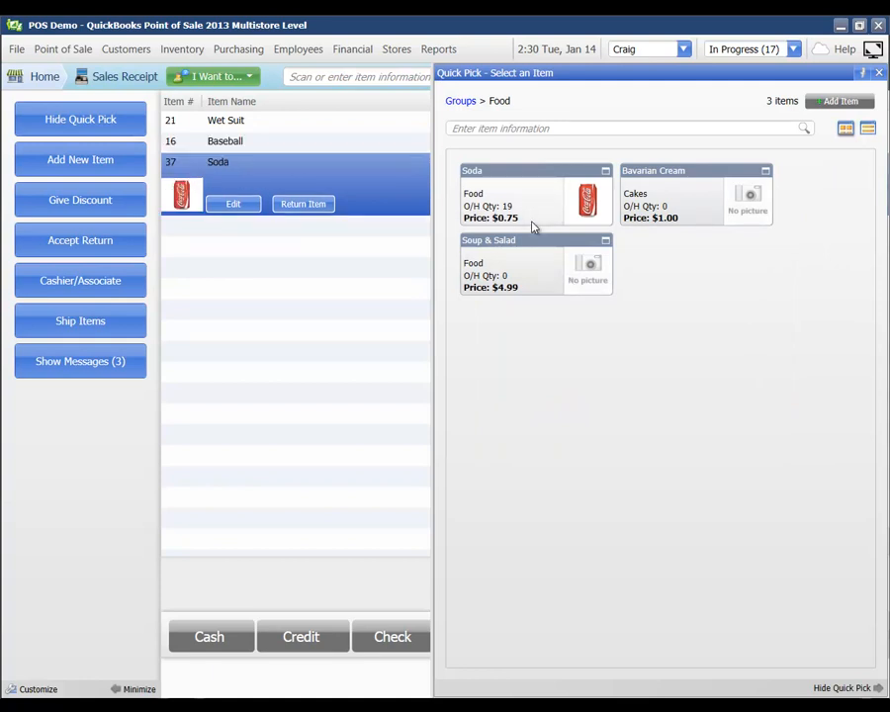
{"action": "left_click", "coordinate": [878, 74]}
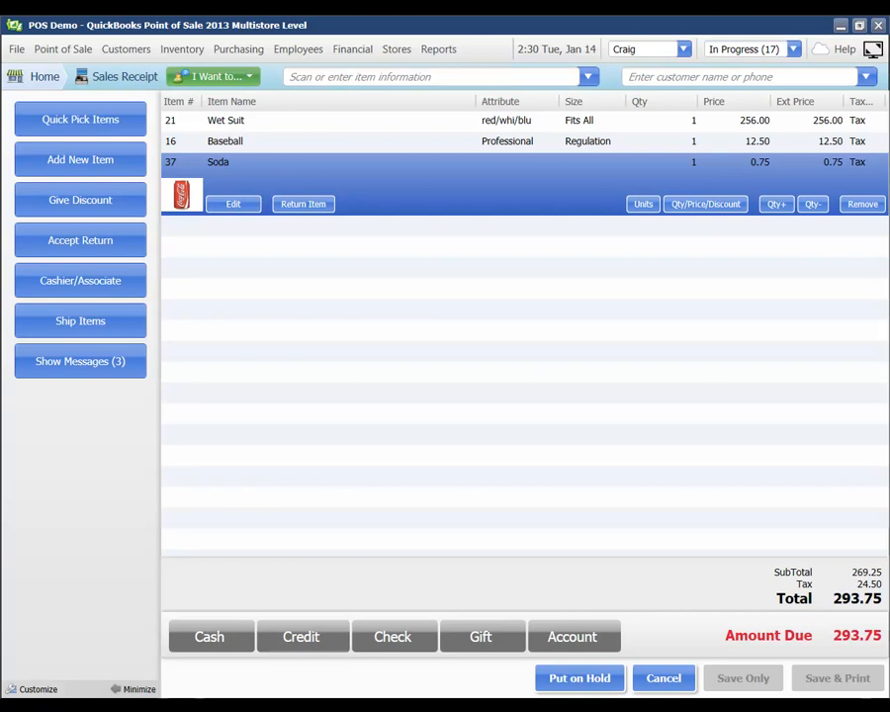
Look up the customer by name and accept their 15% discount, making the total 249.70
{"action": "left_click", "coordinate": [663, 77]}
{"action": "type", "text": "crai"}
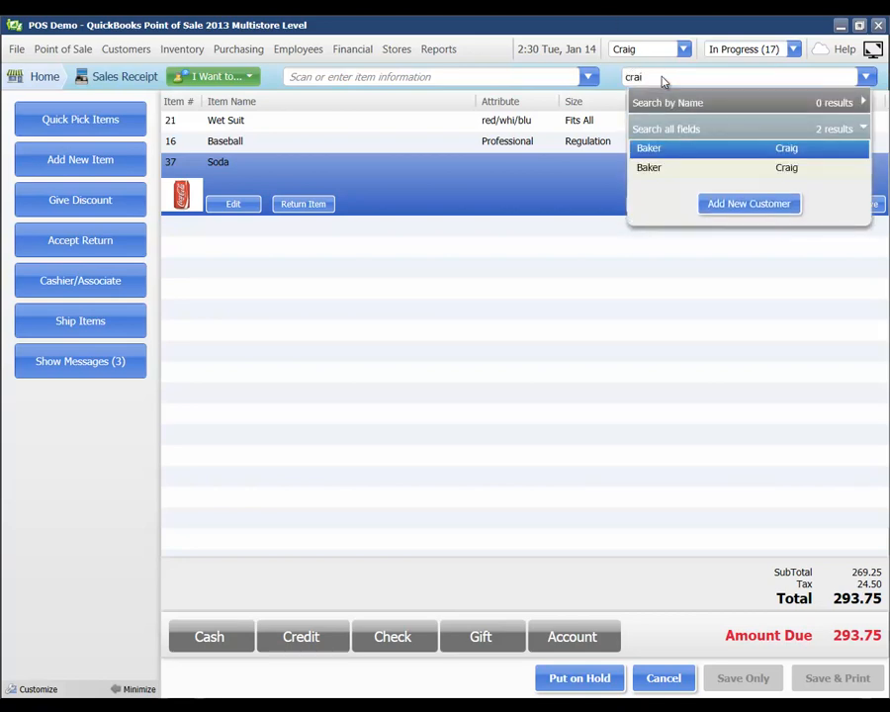
{"action": "key", "text": "Return"}
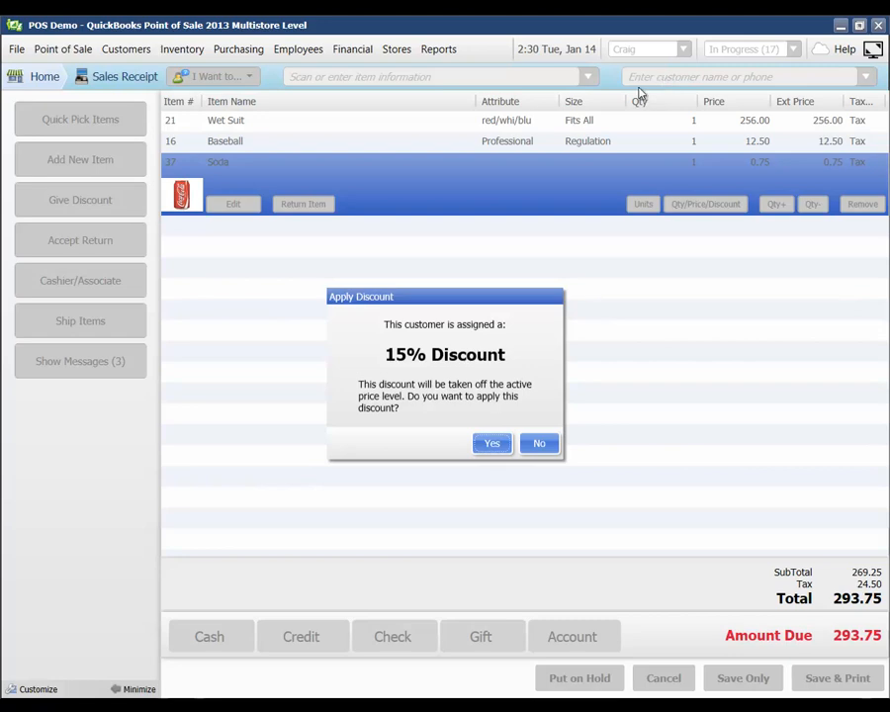
{"action": "left_click", "coordinate": [494, 444]}
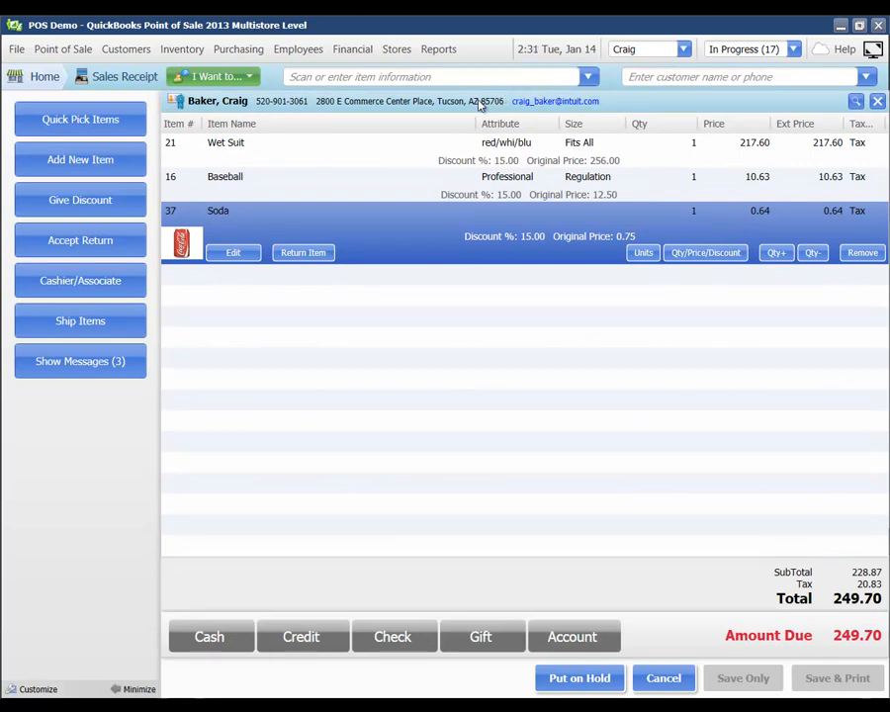
Edit the customer's record, add a date-stamped note in Customer Notes, and save it
{"action": "left_click", "coordinate": [857, 103]}
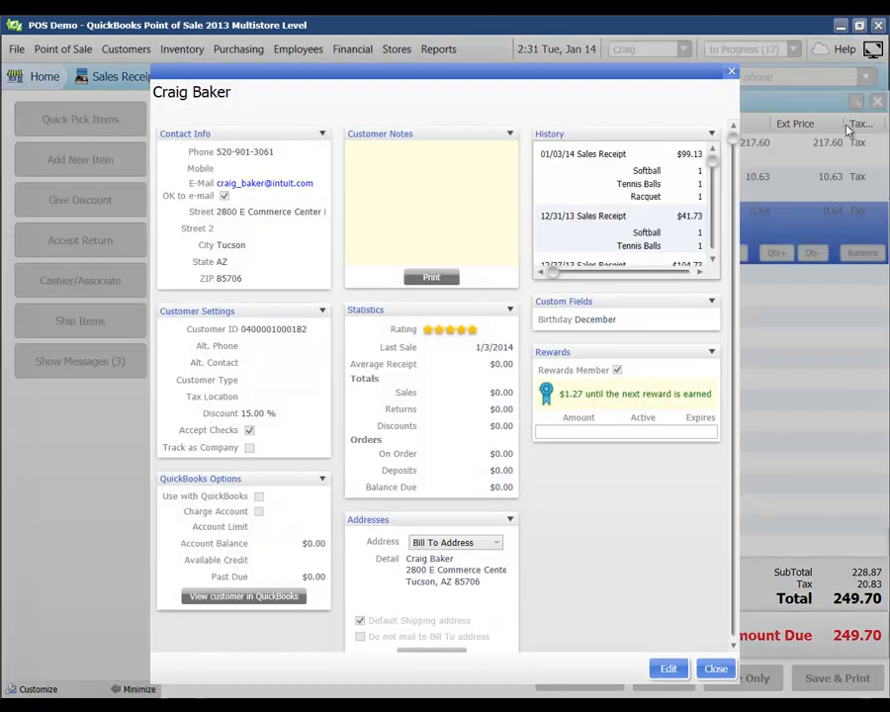
{"action": "left_click", "coordinate": [677, 665]}
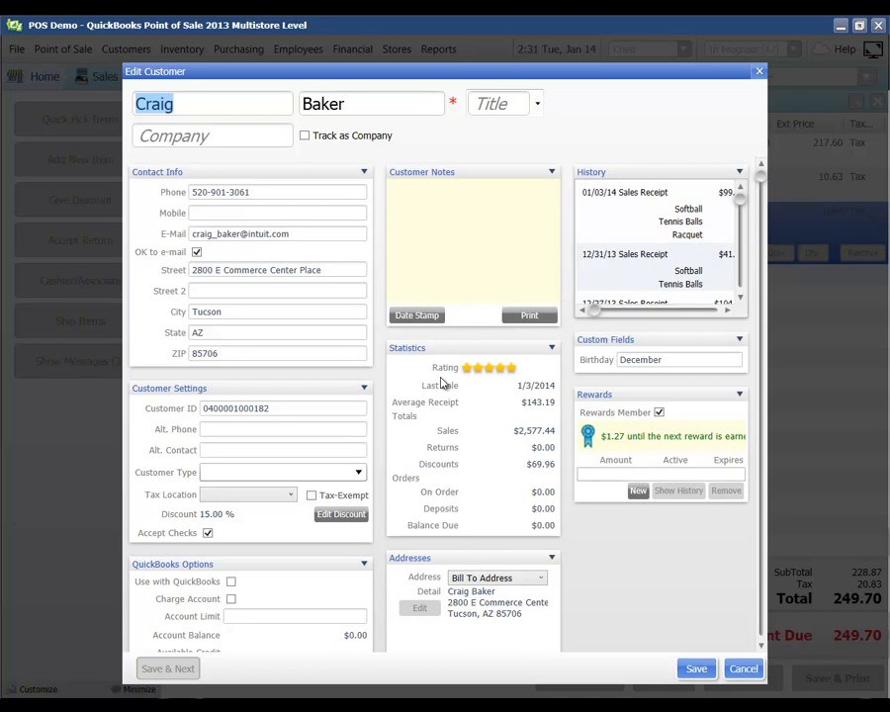
{"action": "left_click", "coordinate": [415, 237]}
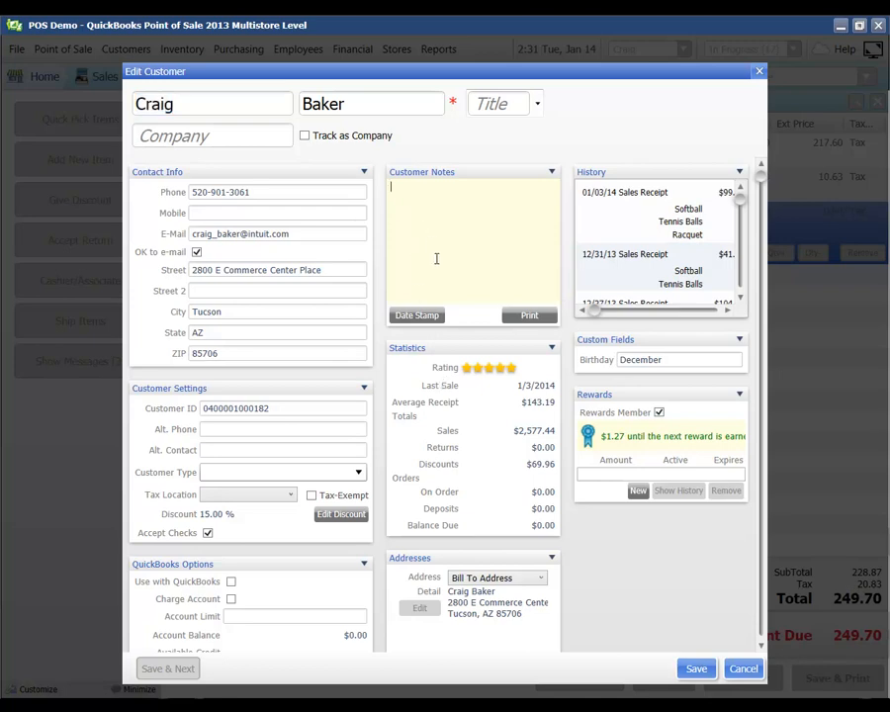
{"action": "left_click", "coordinate": [417, 315]}
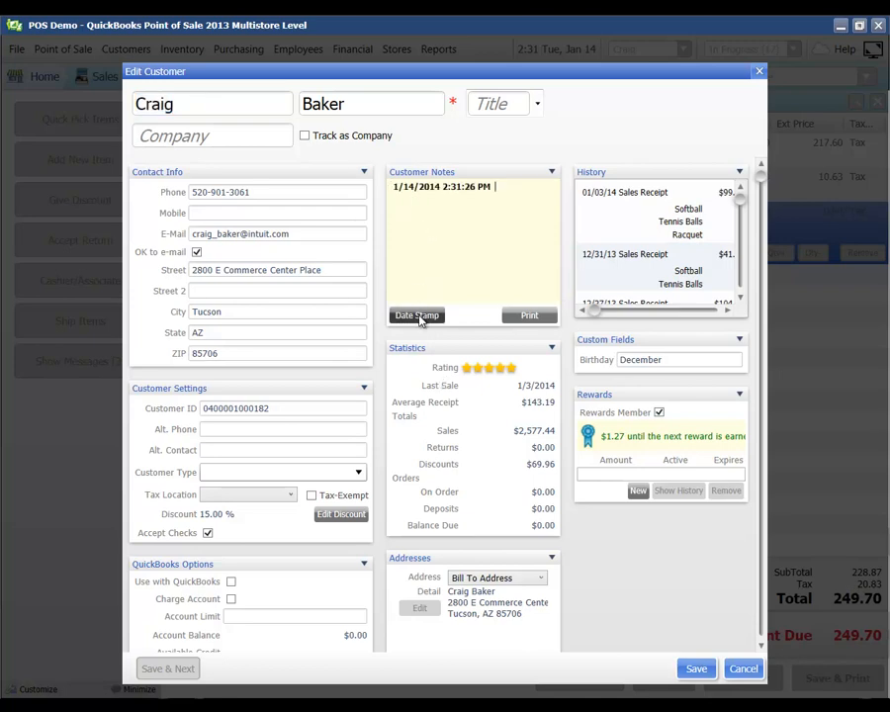
{"action": "type", "text": "jfkdslfdjsklfdjksfkads"}
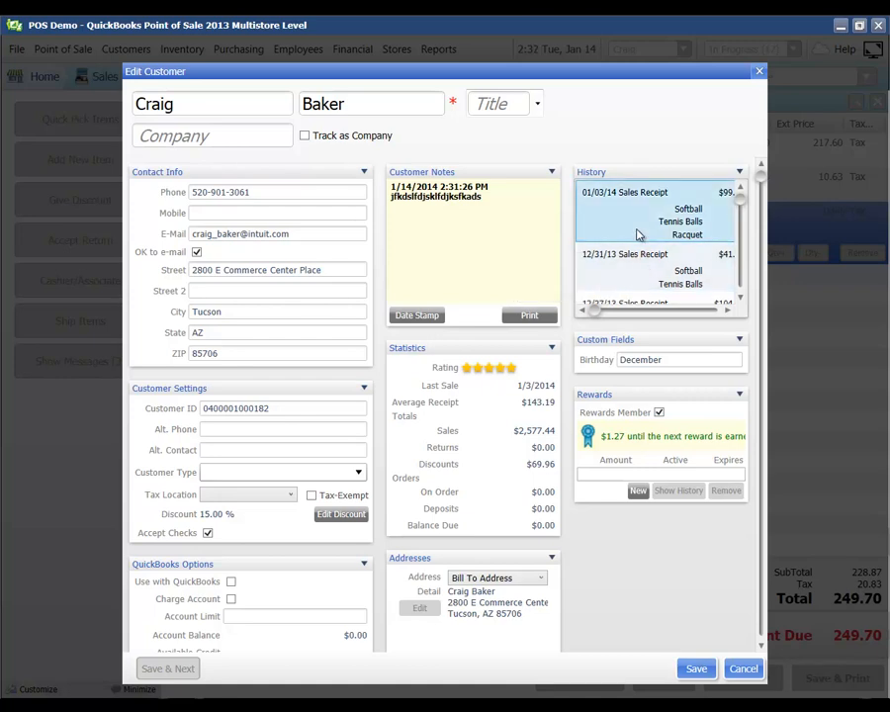
{"action": "scroll", "coordinate": [638, 234], "scroll_direction": "down", "scroll_amount": 3}
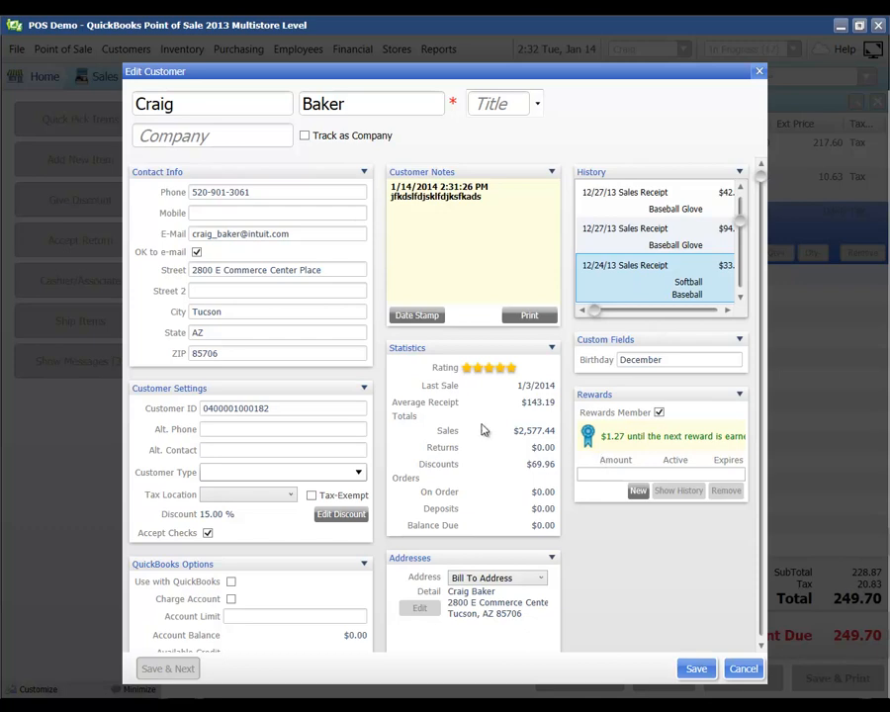
{"action": "left_click", "coordinate": [685, 668]}
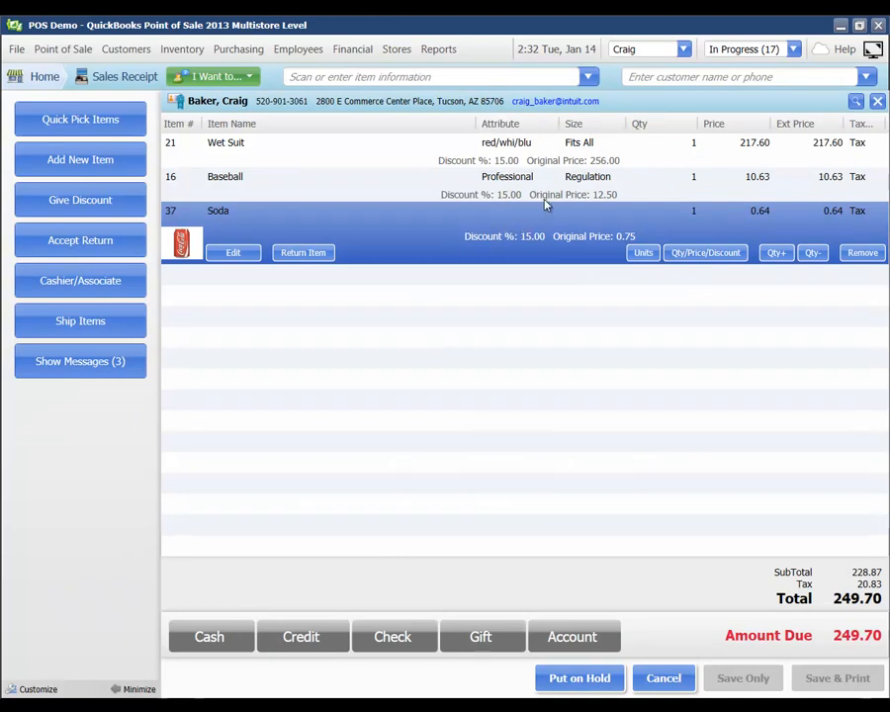
Pay 100.00 in cash and the remaining 149.70 on Visa, then choose Save & Print
{"action": "left_click", "coordinate": [204, 648]}
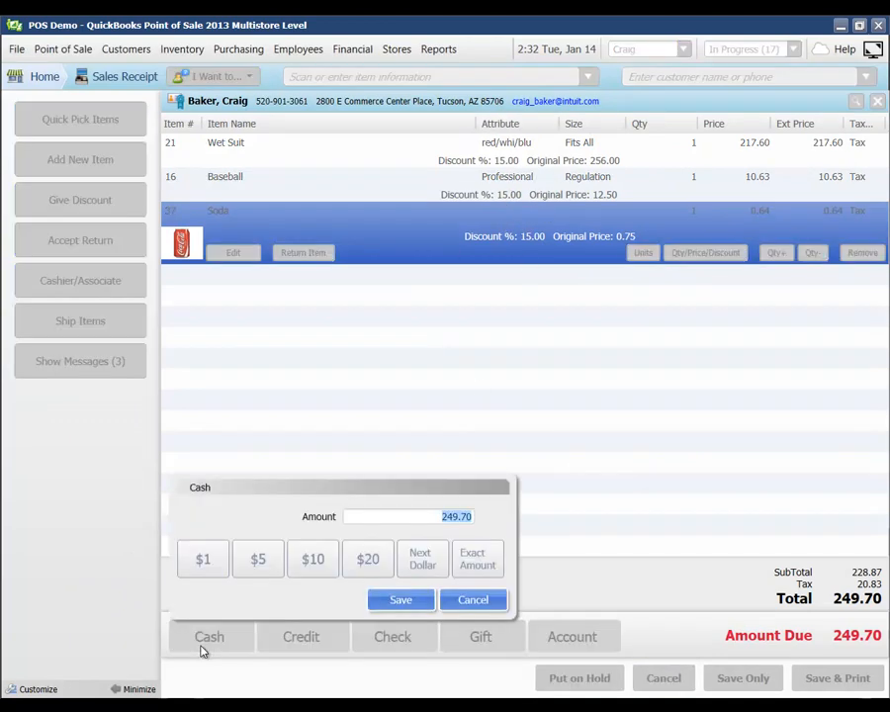
{"action": "type", "text": "100"}
{"action": "left_click", "coordinate": [397, 609]}
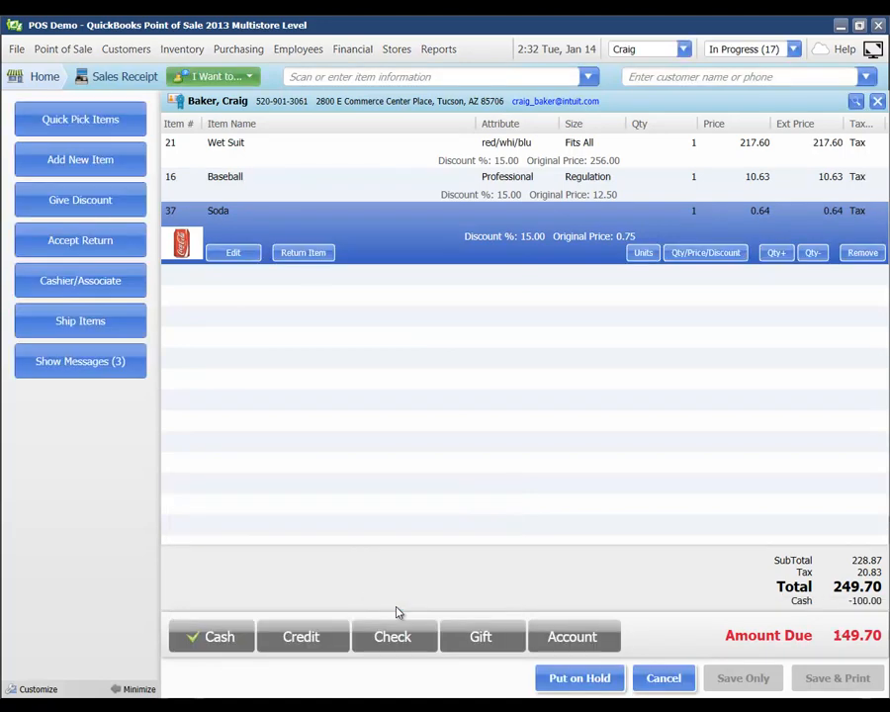
{"action": "left_click", "coordinate": [327, 641]}
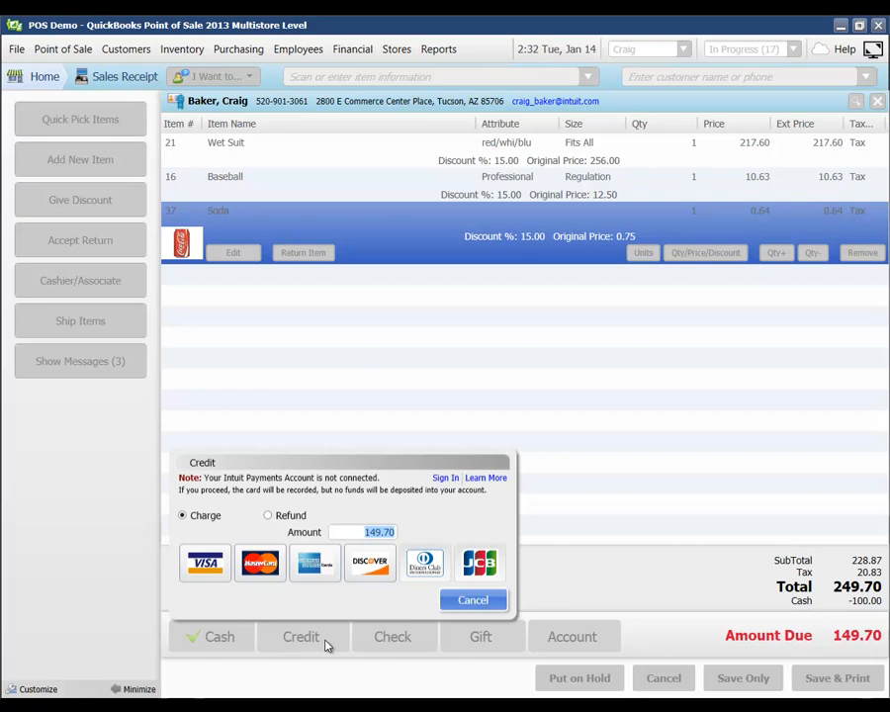
{"action": "left_click", "coordinate": [203, 573]}
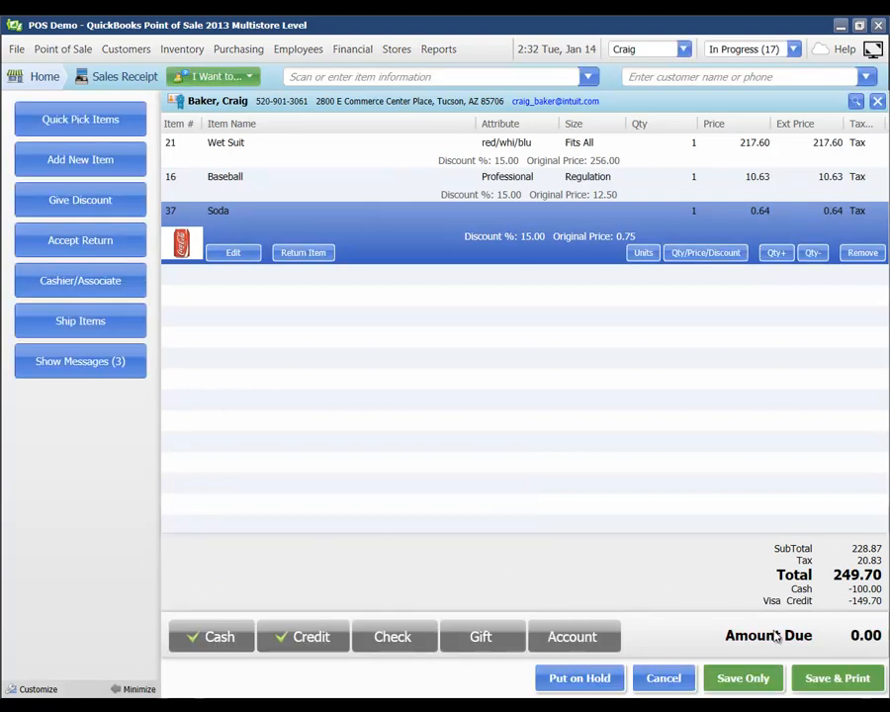
{"action": "left_click", "coordinate": [819, 685]}
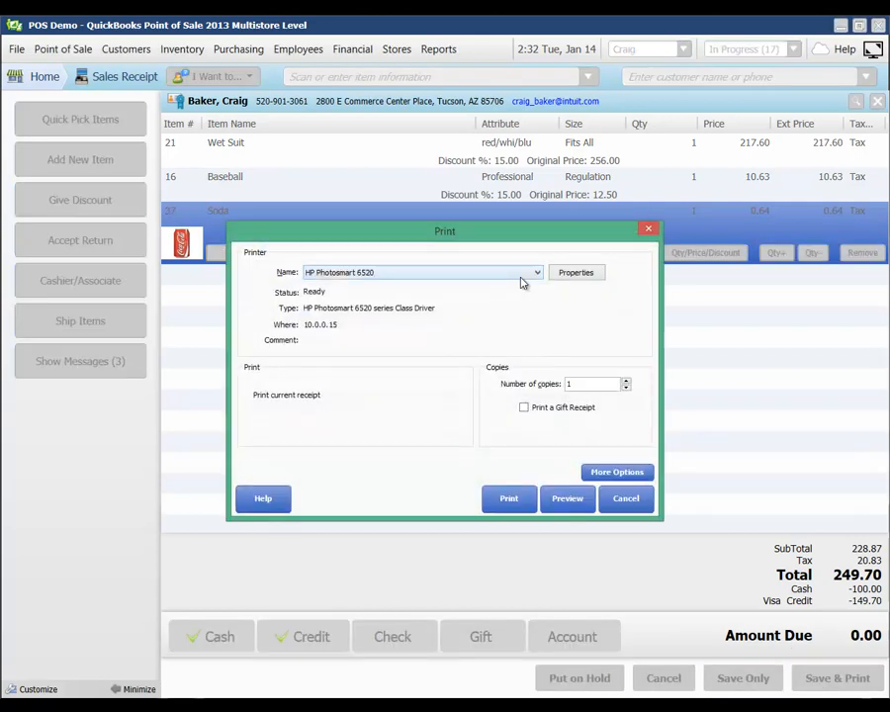
Preview the receipt and the coupon, then decline e-mailing the receipt to the customer
{"action": "left_click", "coordinate": [564, 499]}
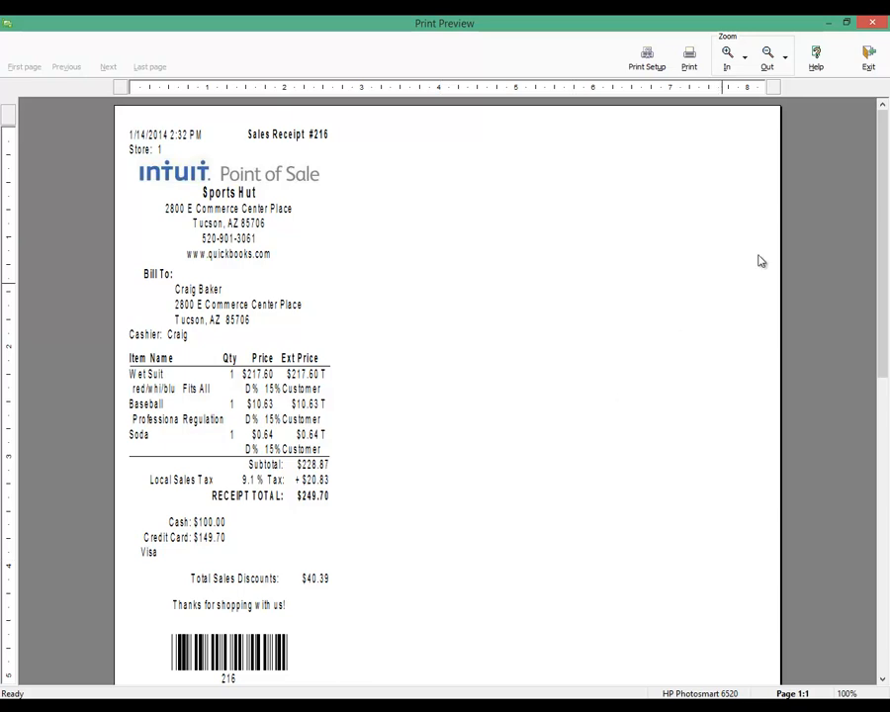
{"action": "left_click", "coordinate": [868, 57]}
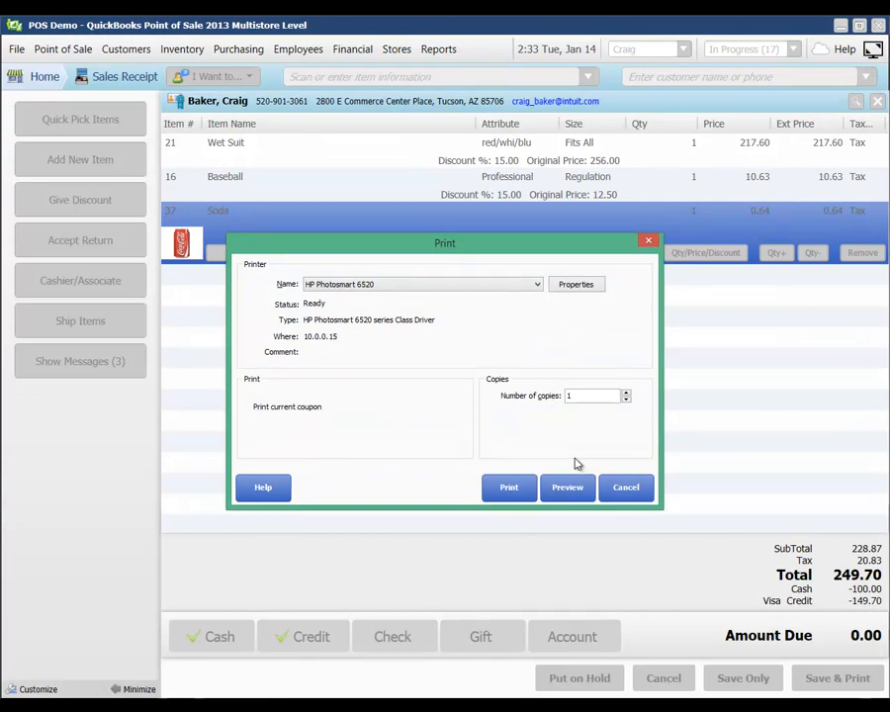
{"action": "left_click", "coordinate": [570, 487]}
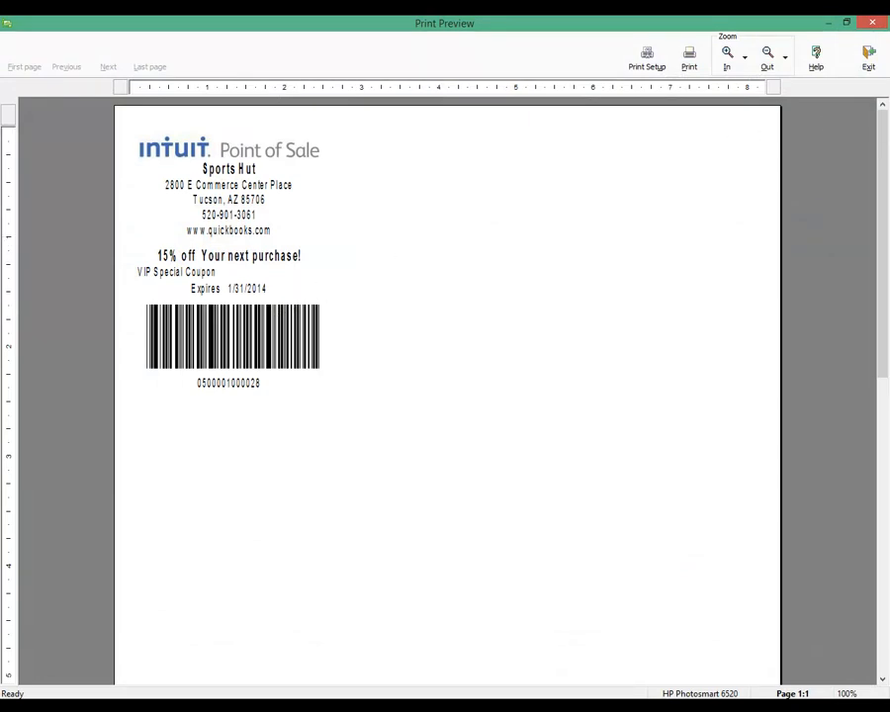
{"action": "left_click", "coordinate": [867, 57]}
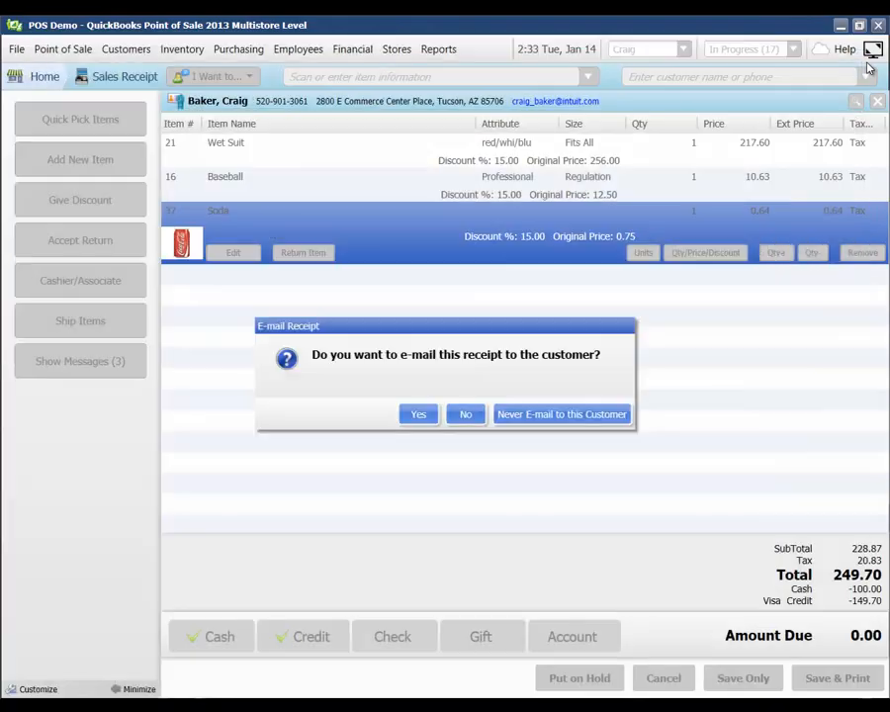
{"action": "left_click", "coordinate": [469, 413]}
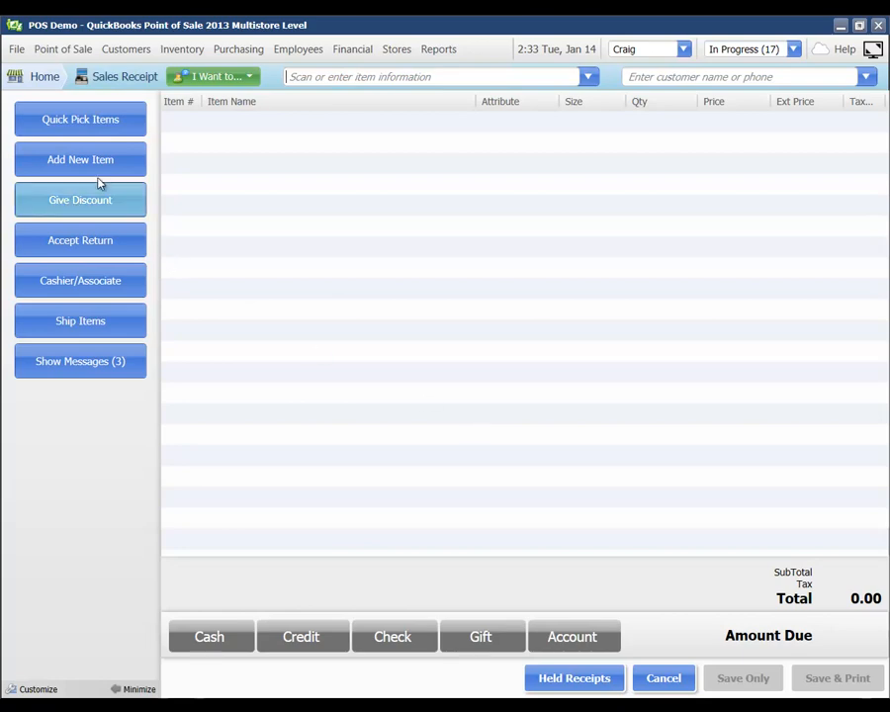
Go back to the Home Navigator and expand the Messages panel with inventory reminders and notes
{"action": "left_click", "coordinate": [40, 85]}
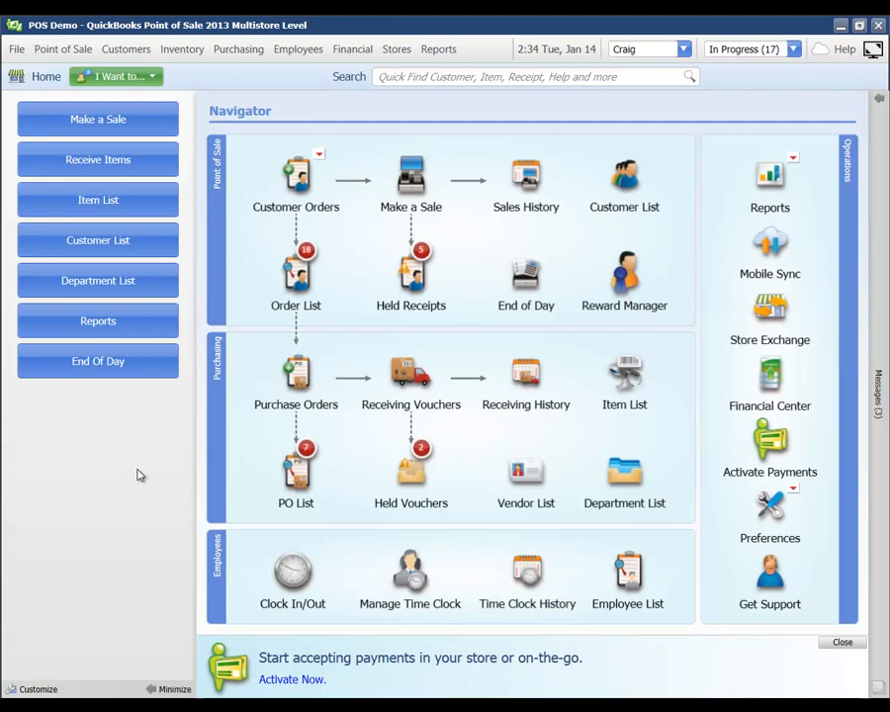
{"action": "left_click", "coordinate": [881, 105]}
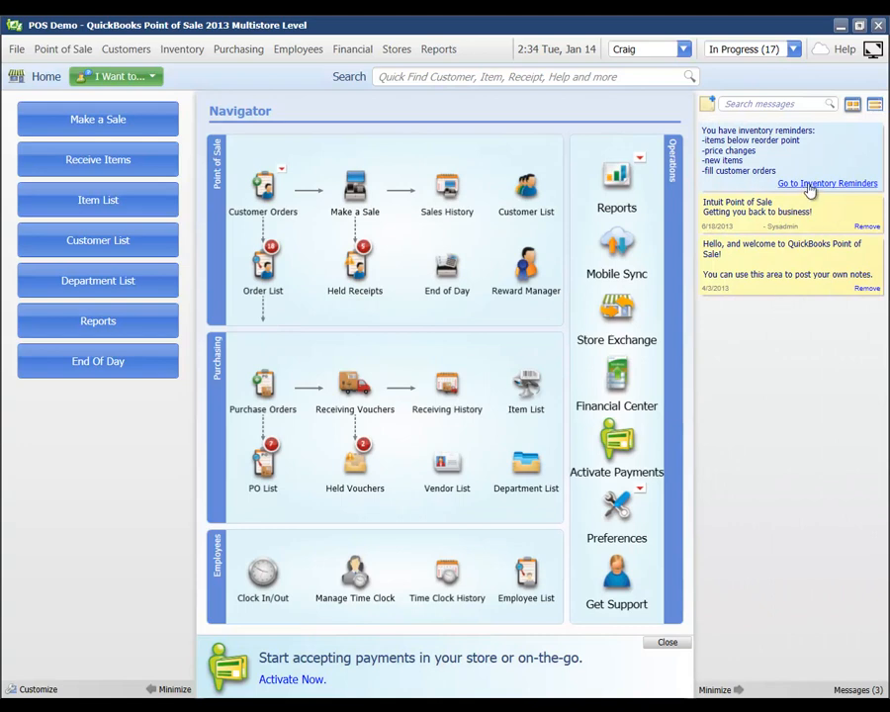
Open the inventory reorder reminders and try Suggest PO on the T-Shirt row, then cancel
{"action": "left_click", "coordinate": [809, 186]}
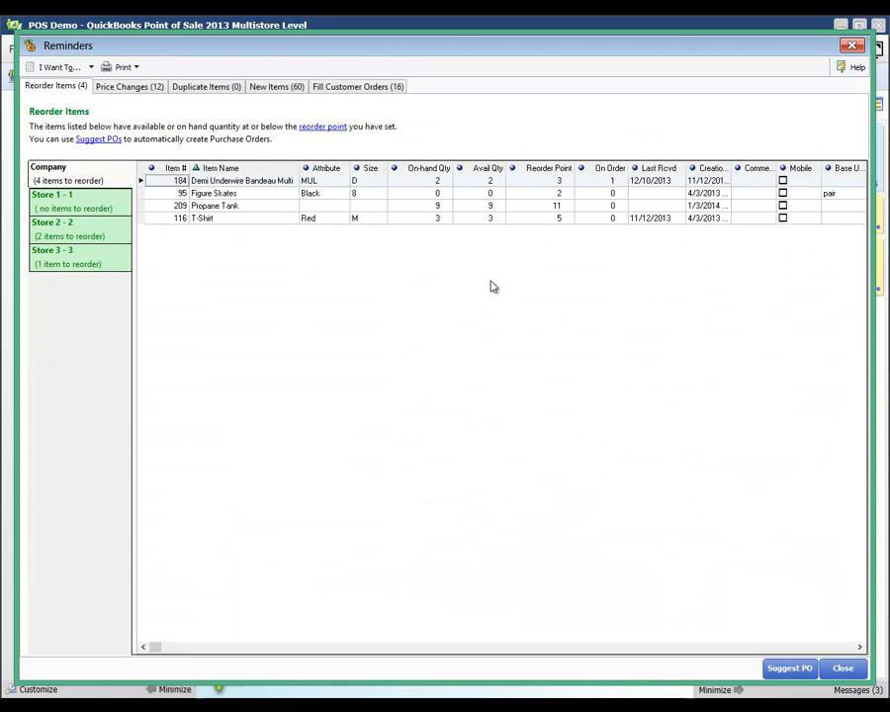
{"action": "left_click", "coordinate": [227, 222]}
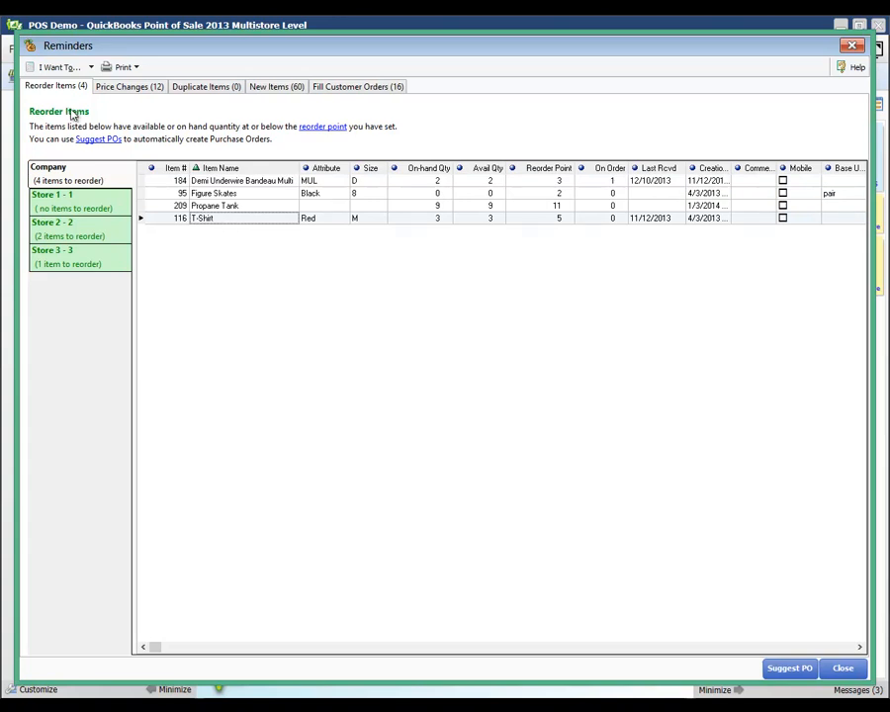
{"action": "left_click", "coordinate": [60, 67]}
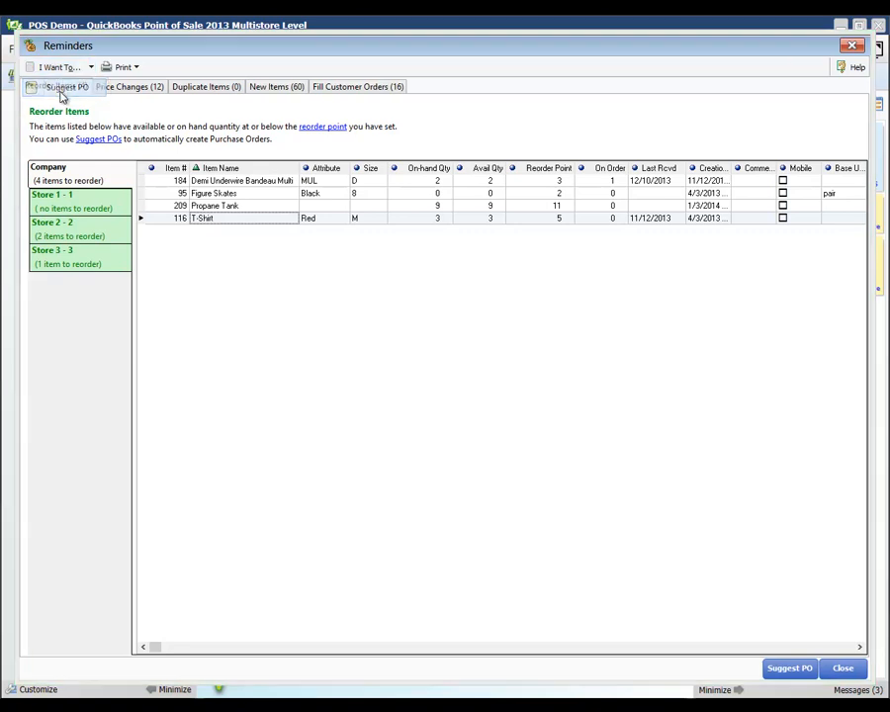
{"action": "left_click", "coordinate": [61, 87]}
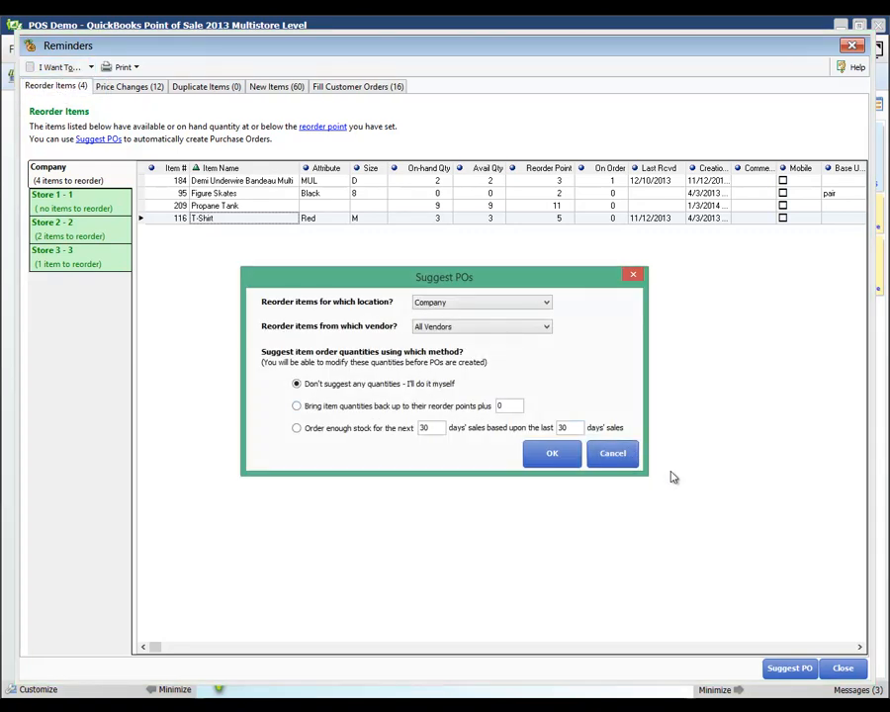
{"action": "left_click", "coordinate": [621, 457]}
Run Suggest PO again with 'Don't suggest any quantities' to list the four reorder items
{"action": "left_click", "coordinate": [234, 183]}
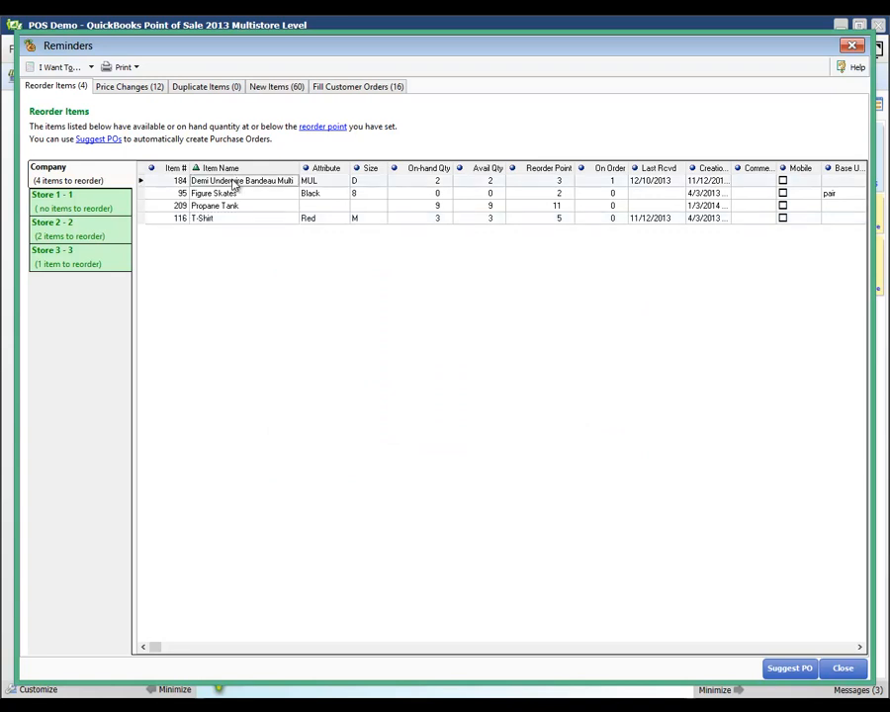
{"action": "left_click", "coordinate": [61, 66]}
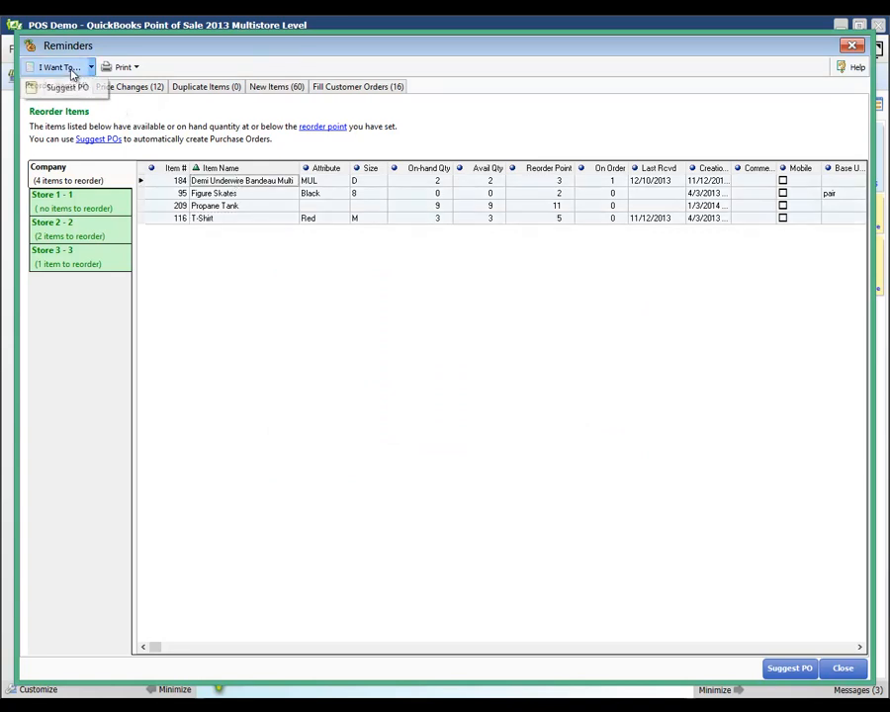
{"action": "left_click", "coordinate": [69, 94]}
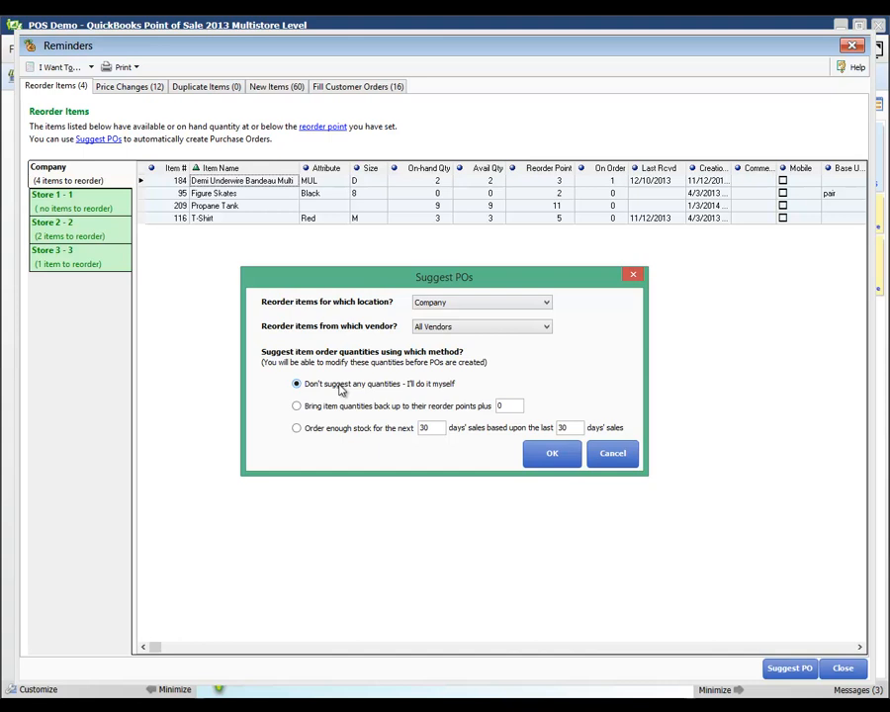
{"action": "left_click", "coordinate": [346, 408]}
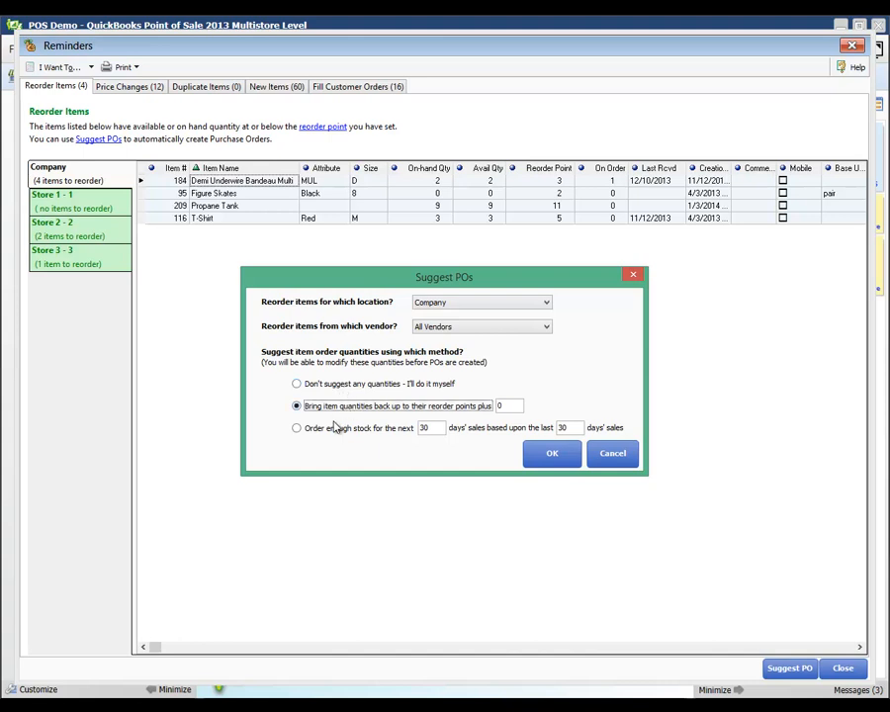
{"action": "left_click", "coordinate": [334, 427]}
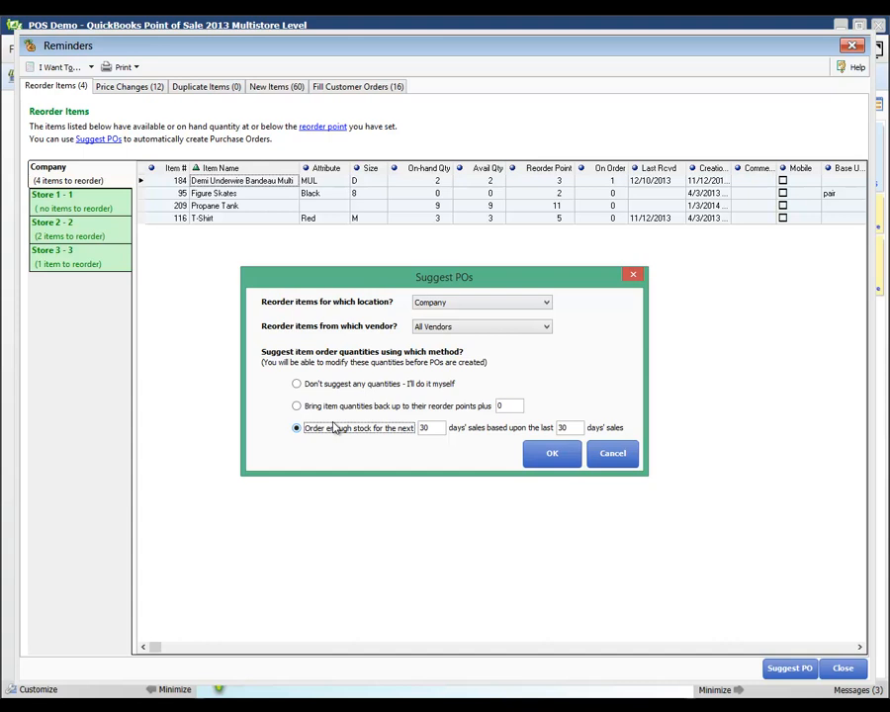
{"action": "left_click", "coordinate": [297, 384]}
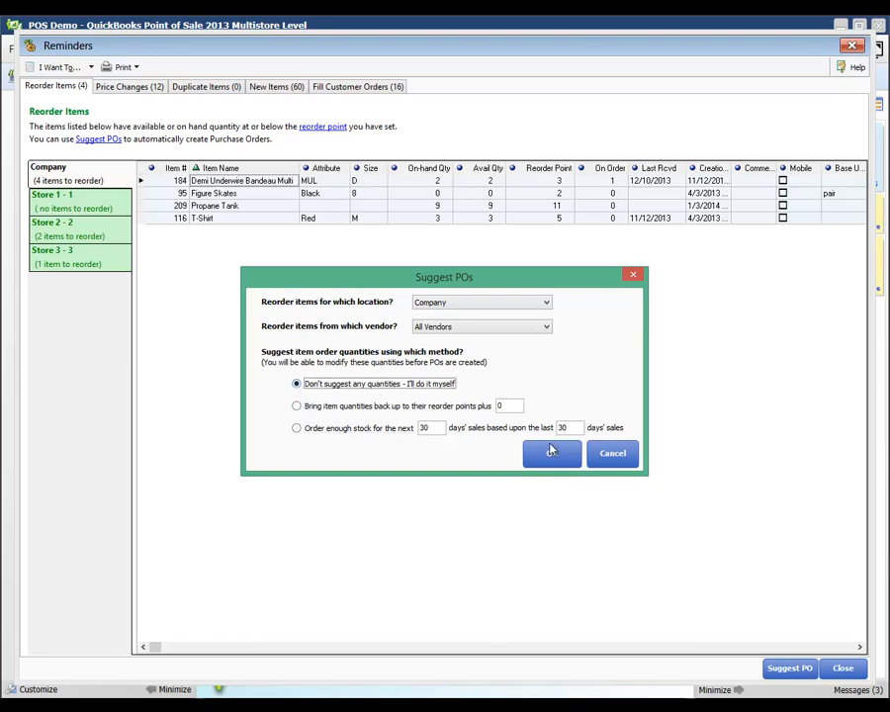
{"action": "left_click", "coordinate": [552, 454]}
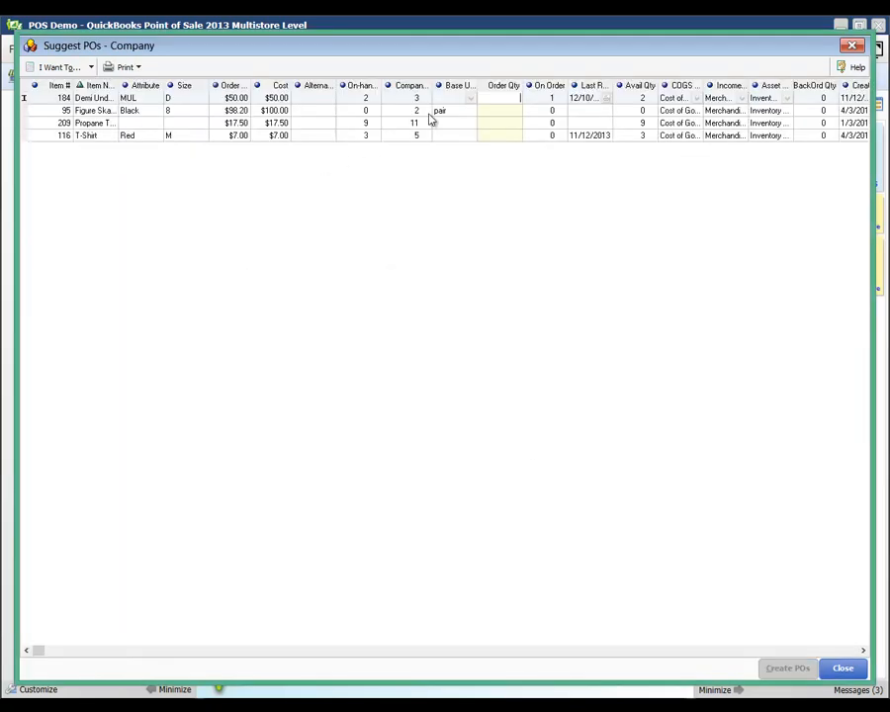
Enter order quantities 5, 5 and 2 for the three suggested items
{"action": "type", "text": "5"}
{"action": "key", "text": "Return"}
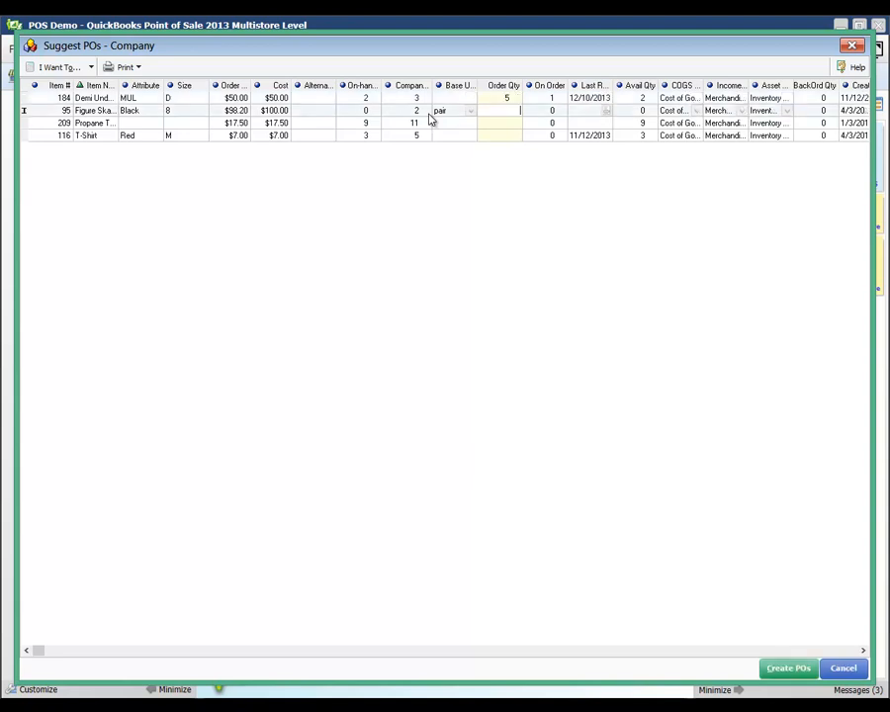
{"action": "type", "text": "5"}
{"action": "key", "text": "Return"}
{"action": "type", "text": "2"}
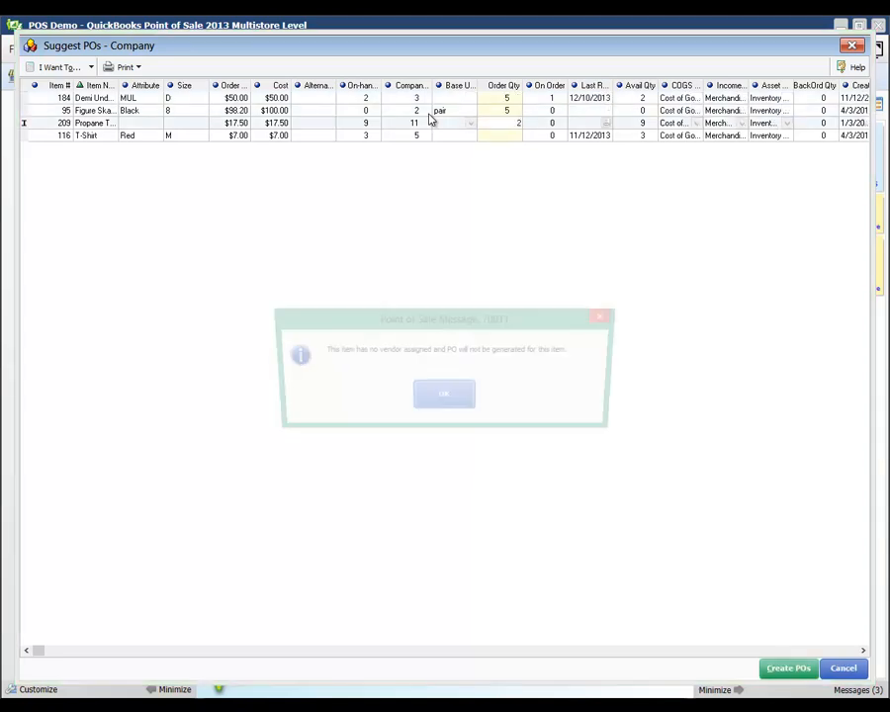
{"action": "left_click", "coordinate": [444, 399]}
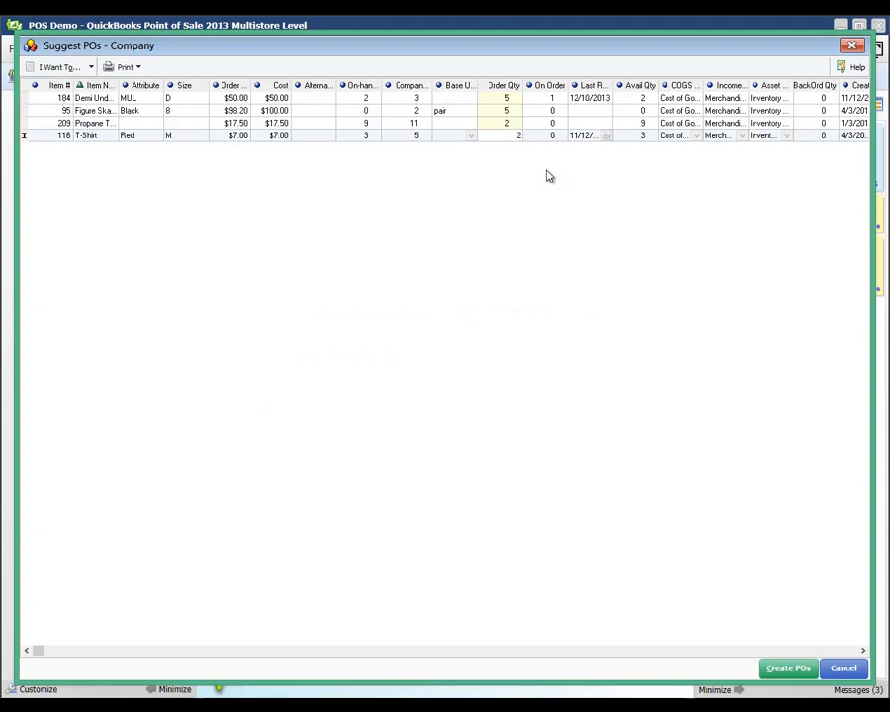
Generate the purchase orders despite the no-vendor warning for Propane Tank
{"action": "left_click", "coordinate": [786, 670]}
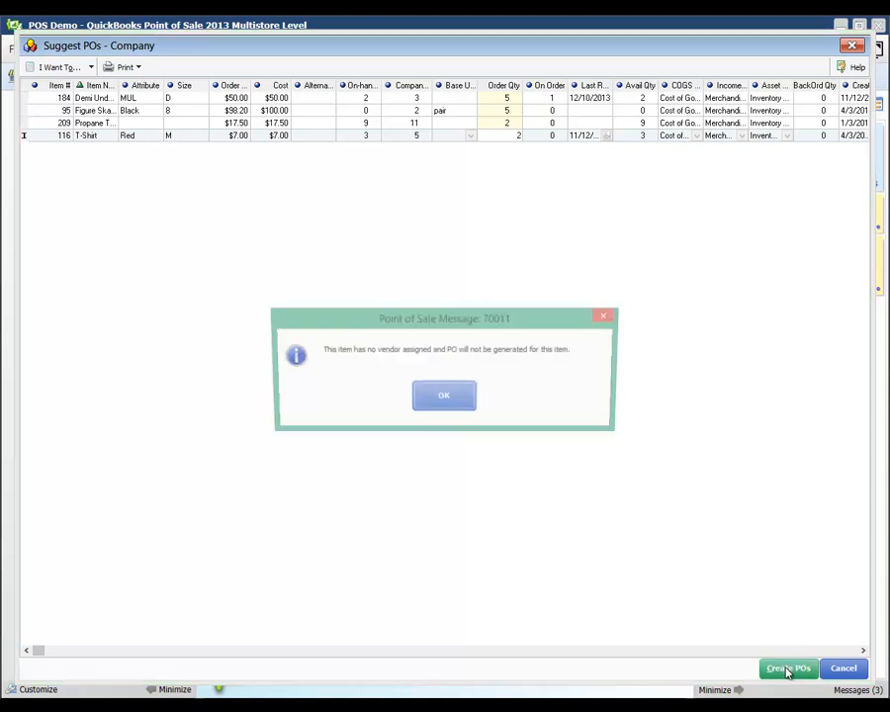
{"action": "left_click", "coordinate": [417, 396]}
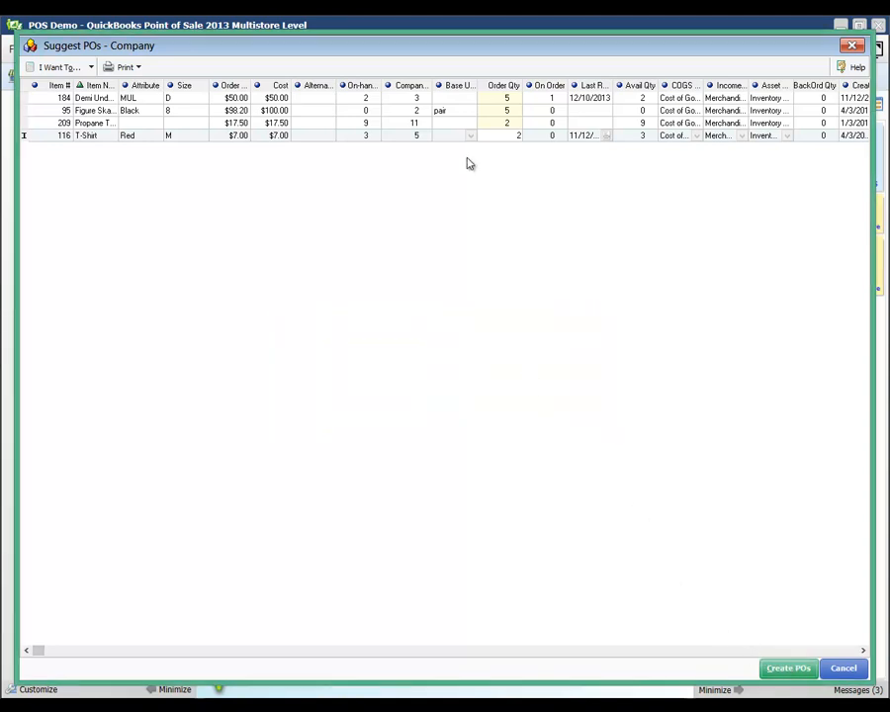
{"action": "left_click", "coordinate": [189, 125]}
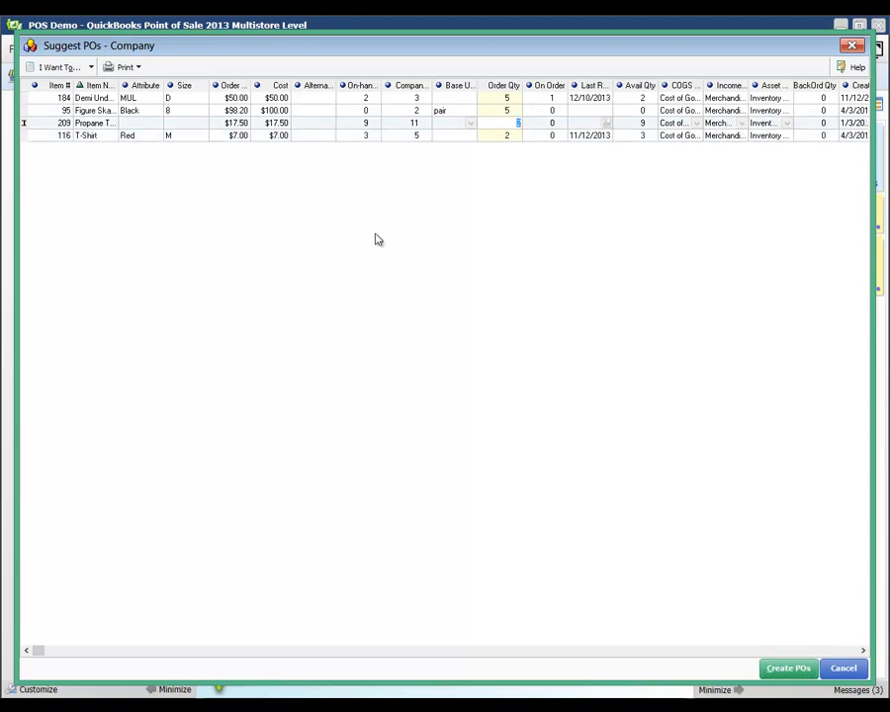
{"action": "right_click", "coordinate": [189, 131]}
{"action": "key", "text": "Escape"}
{"action": "left_click", "coordinate": [786, 668]}
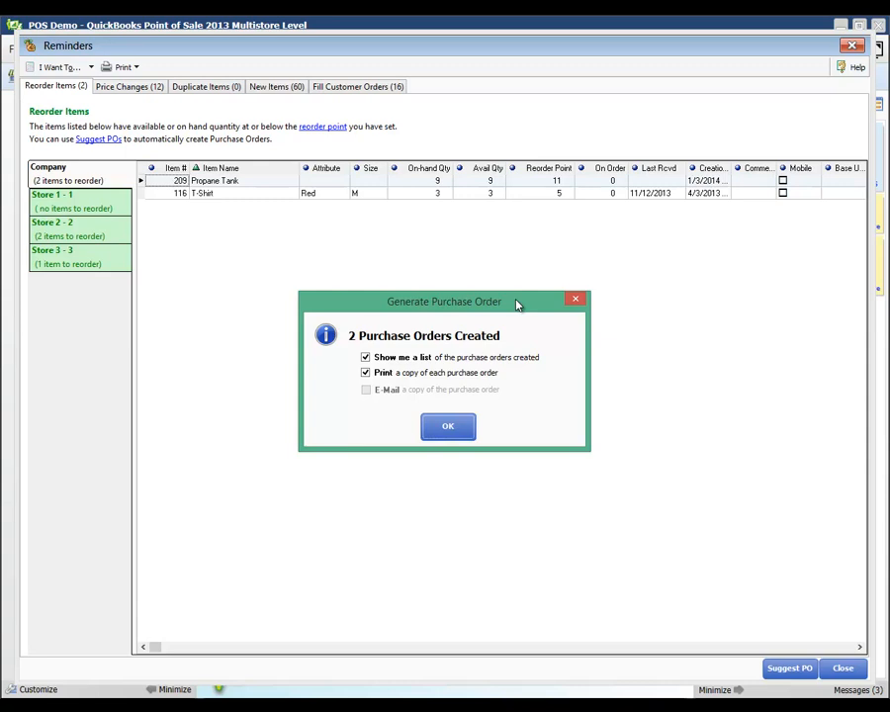
Acknowledge the two new purchase orders without listing or printing them
{"action": "left_click", "coordinate": [367, 358]}
{"action": "left_click", "coordinate": [367, 373]}
{"action": "left_click", "coordinate": [455, 429]}
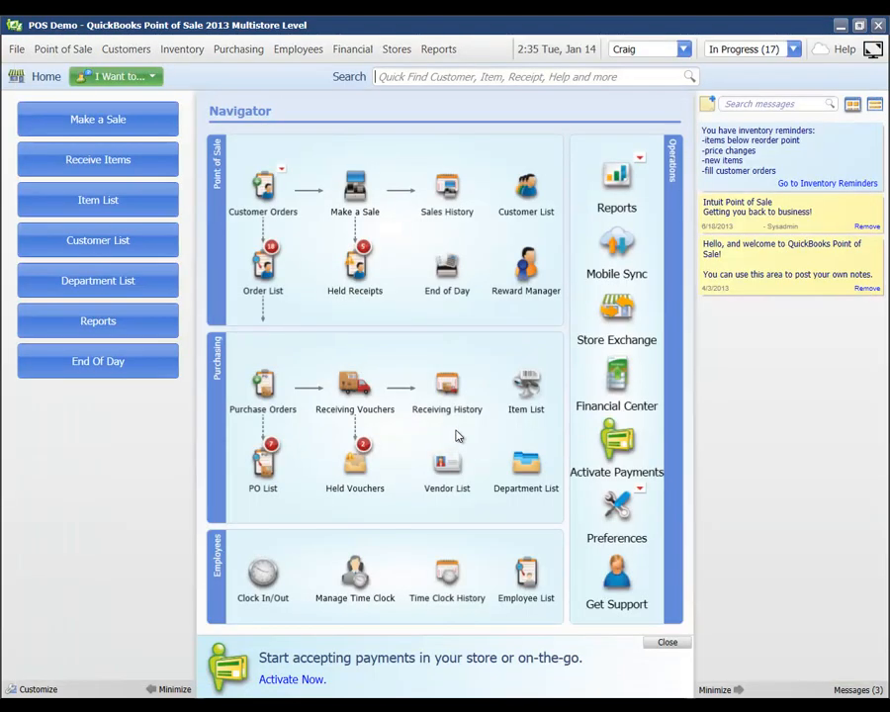
Start a receiving voucher from Sports 'n More PO 13043, receiving all items due
{"action": "left_click", "coordinate": [360, 395]}
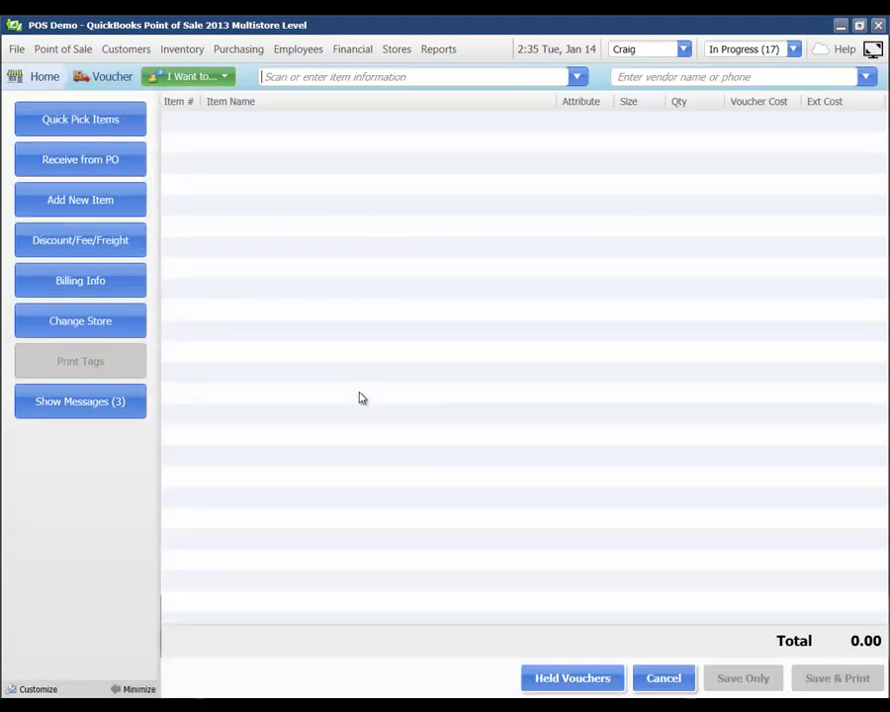
{"action": "left_click", "coordinate": [79, 160]}
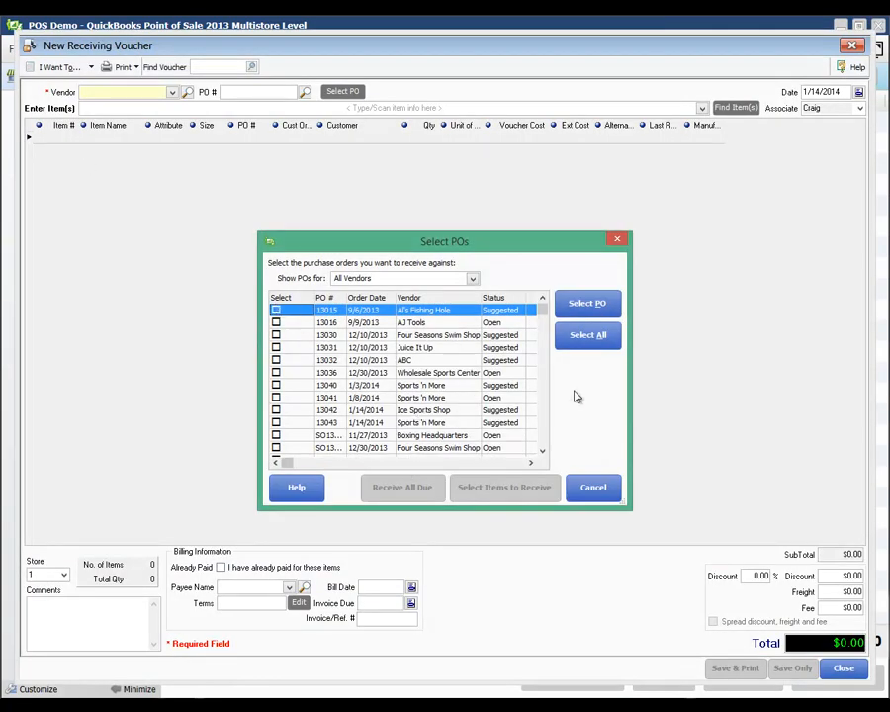
{"action": "scroll", "coordinate": [543, 425], "scroll_direction": "down", "scroll_amount": 1}
{"action": "right_click", "coordinate": [542, 431]}
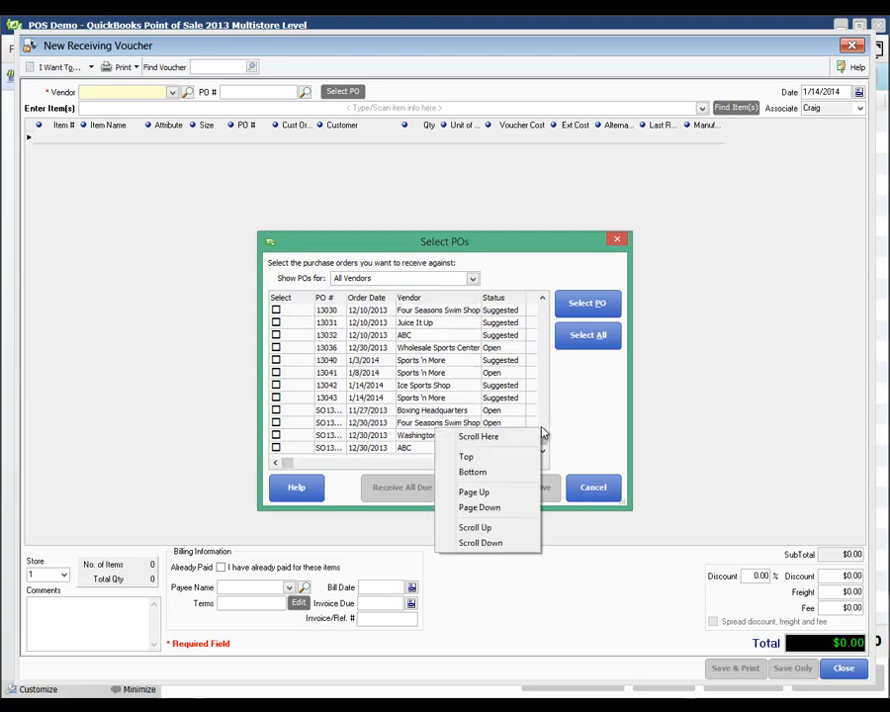
{"action": "right_click", "coordinate": [419, 376]}
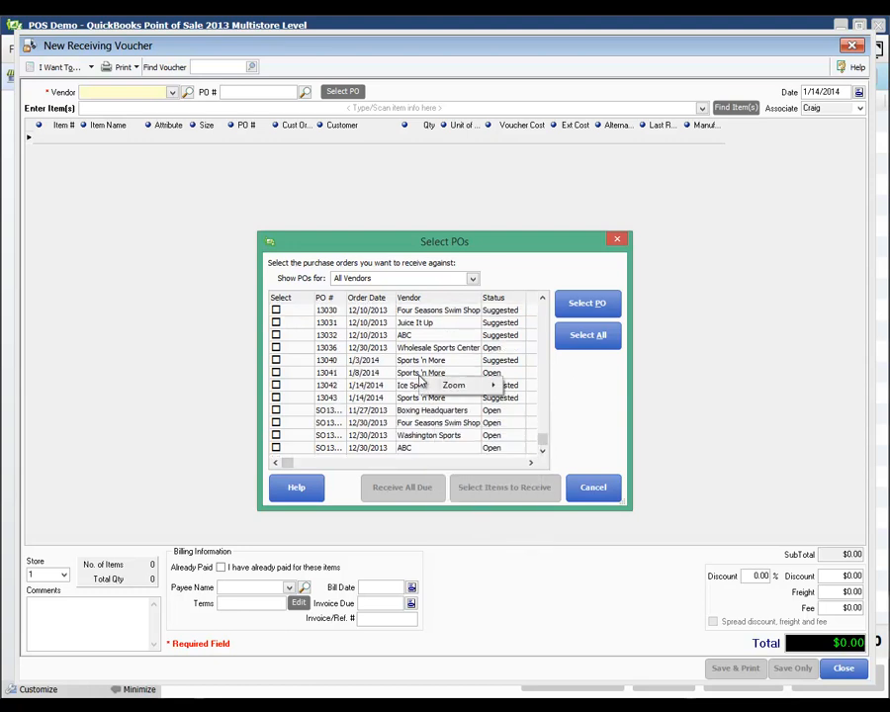
{"action": "left_click", "coordinate": [404, 390]}
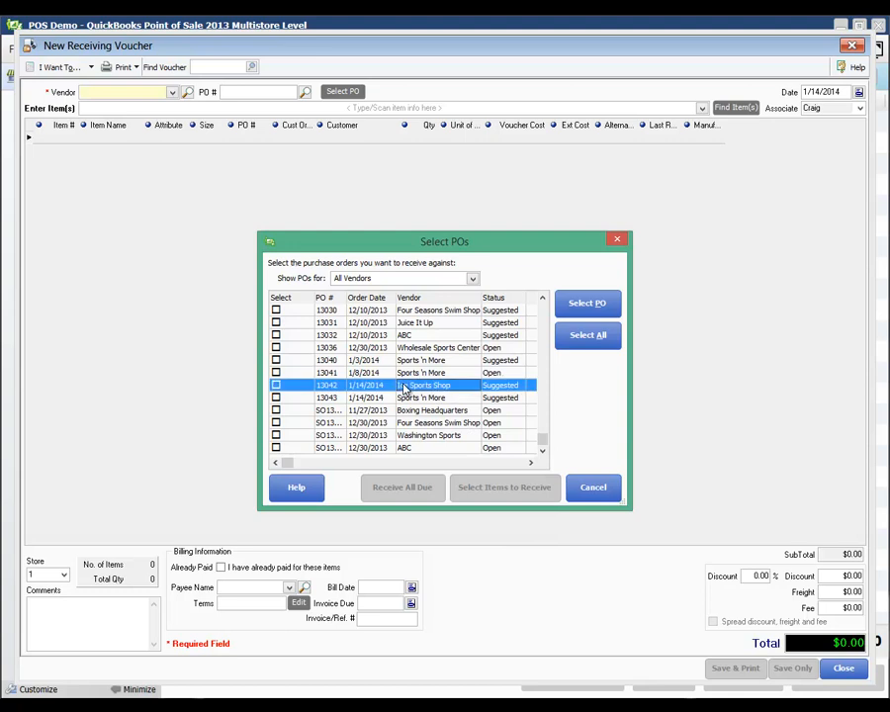
{"action": "left_click", "coordinate": [407, 398]}
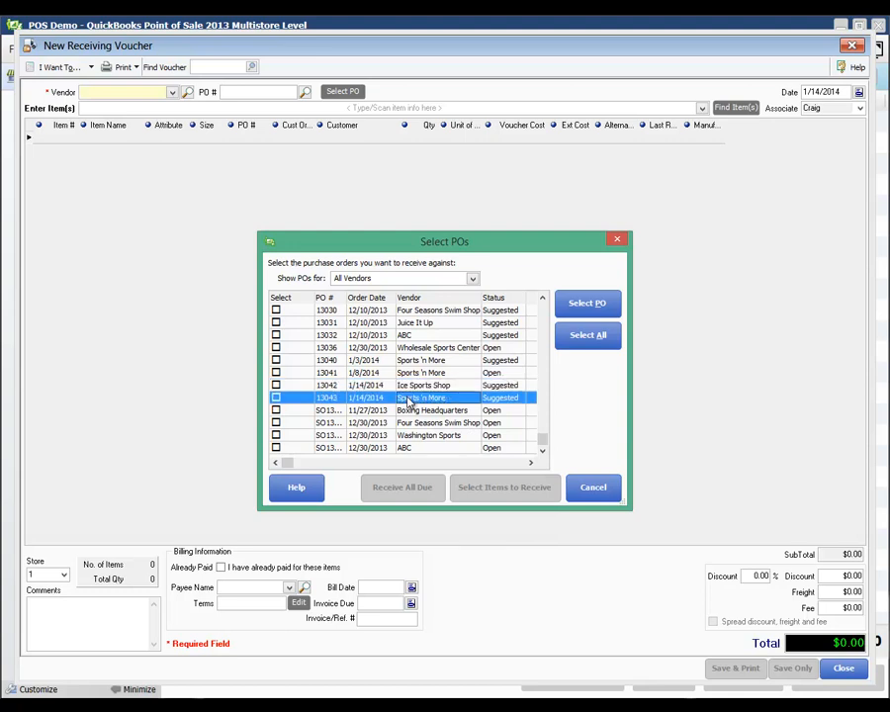
{"action": "left_click", "coordinate": [276, 398]}
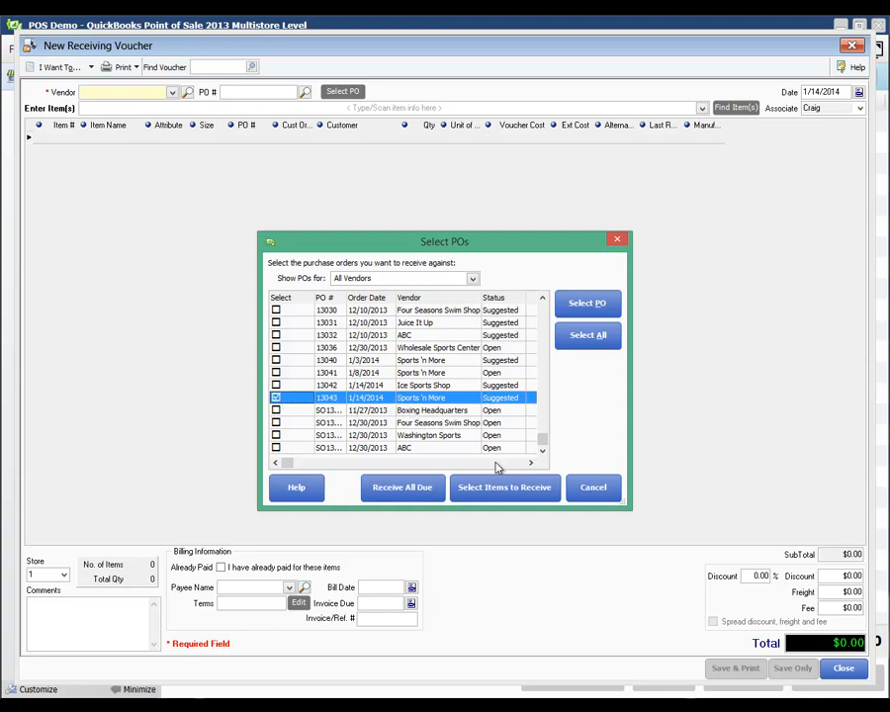
{"action": "left_click", "coordinate": [425, 489]}
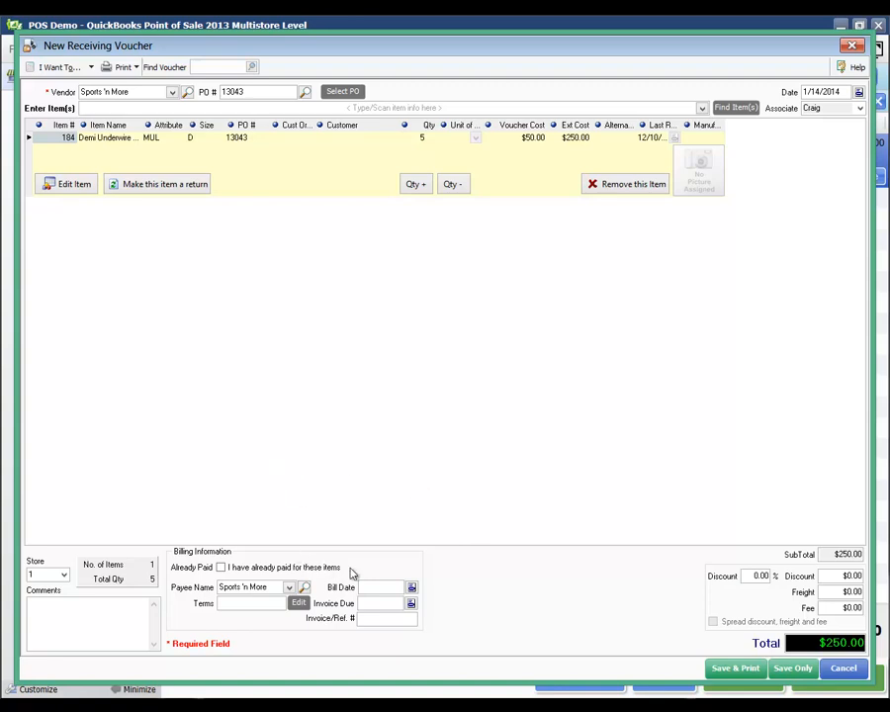
Enter Invoice/Ref. # pos111 on the voucher and save it only
{"action": "left_click", "coordinate": [389, 620]}
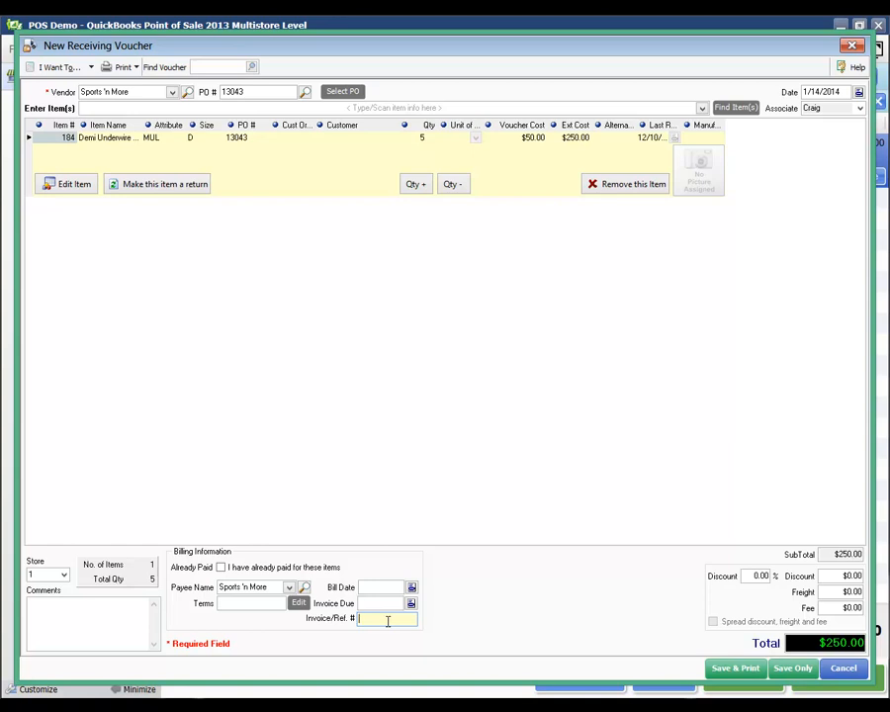
{"action": "type", "text": "pos111"}
{"action": "left_click", "coordinate": [374, 494]}
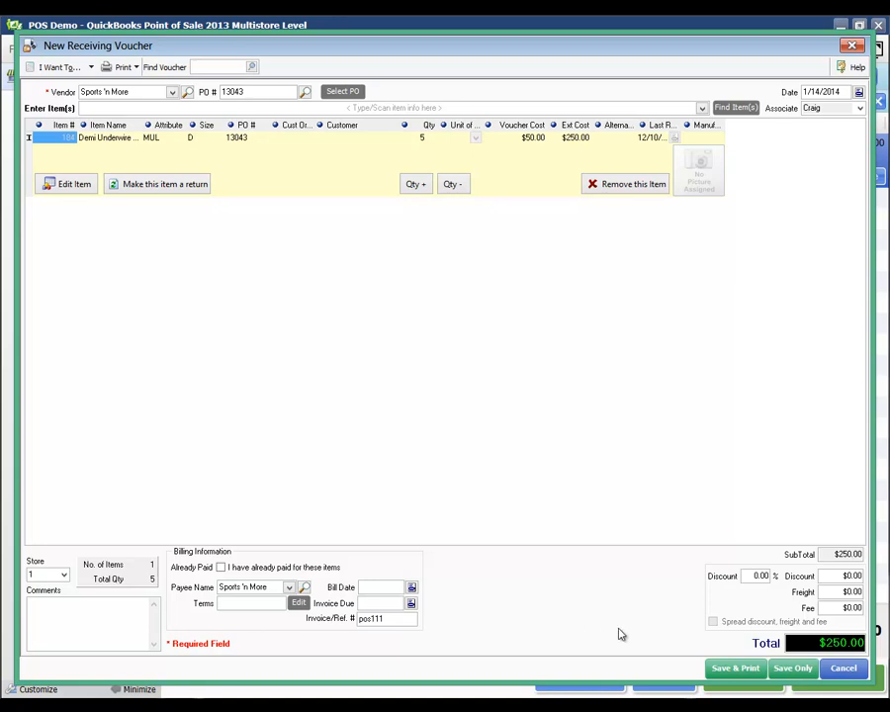
{"action": "left_click", "coordinate": [781, 668]}
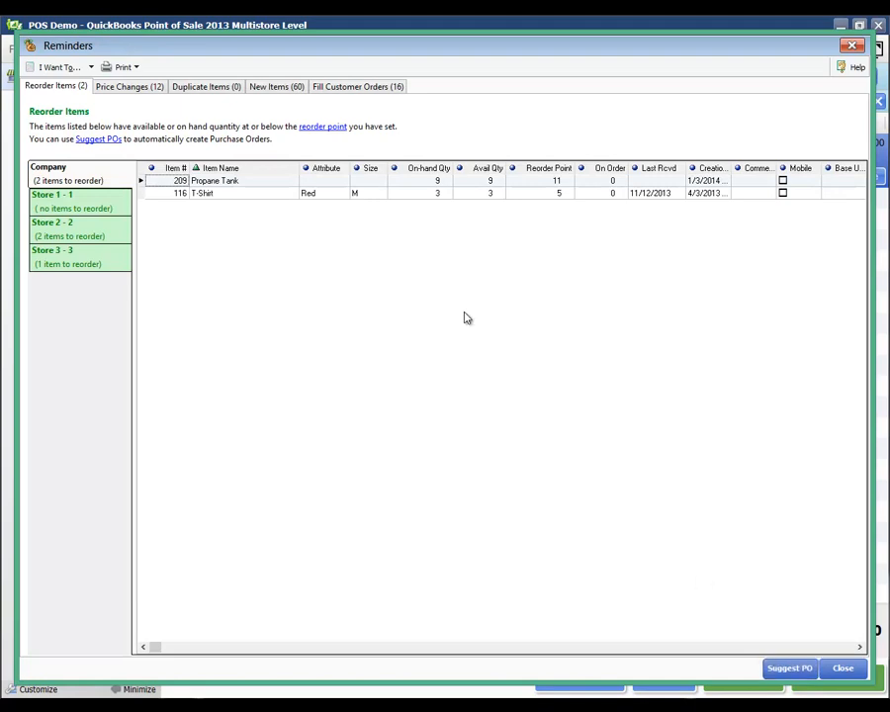
Close the Reminders window listing Propane Tank and T-Shirt reorders
{"action": "left_click", "coordinate": [840, 668]}
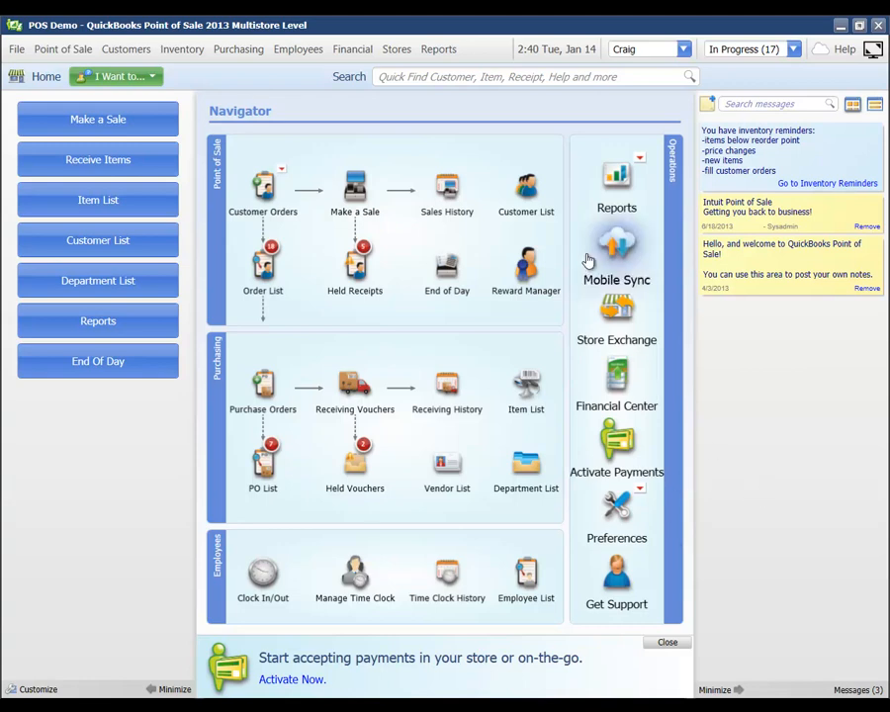
{"action": "left_click", "coordinate": [617, 185]}
{"action": "left_click", "coordinate": [542, 191]}
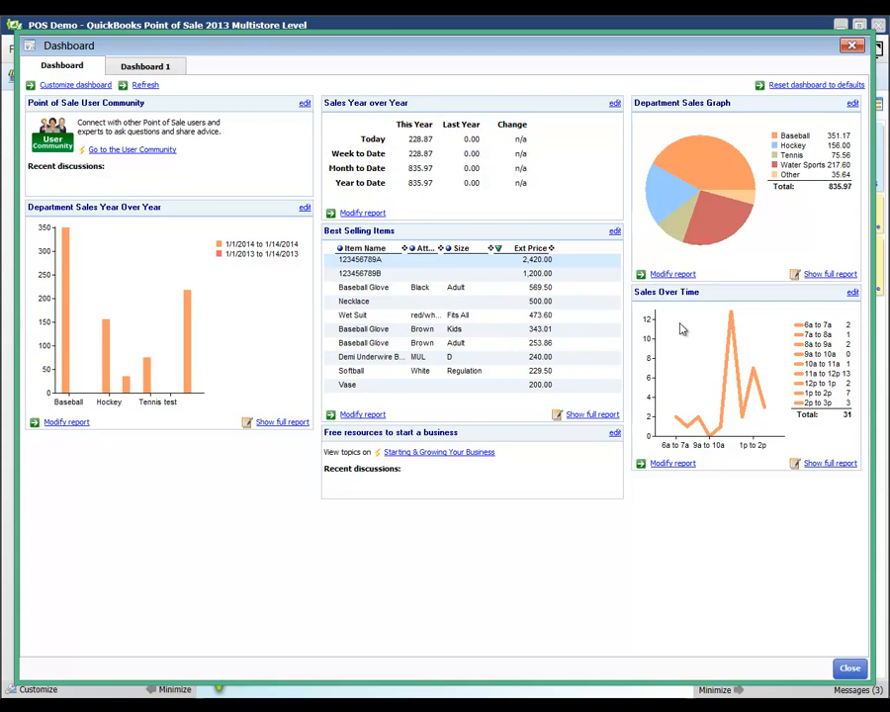
{"action": "mouse_move", "coordinate": [738, 235]}
{"action": "left_click", "coordinate": [421, 342]}
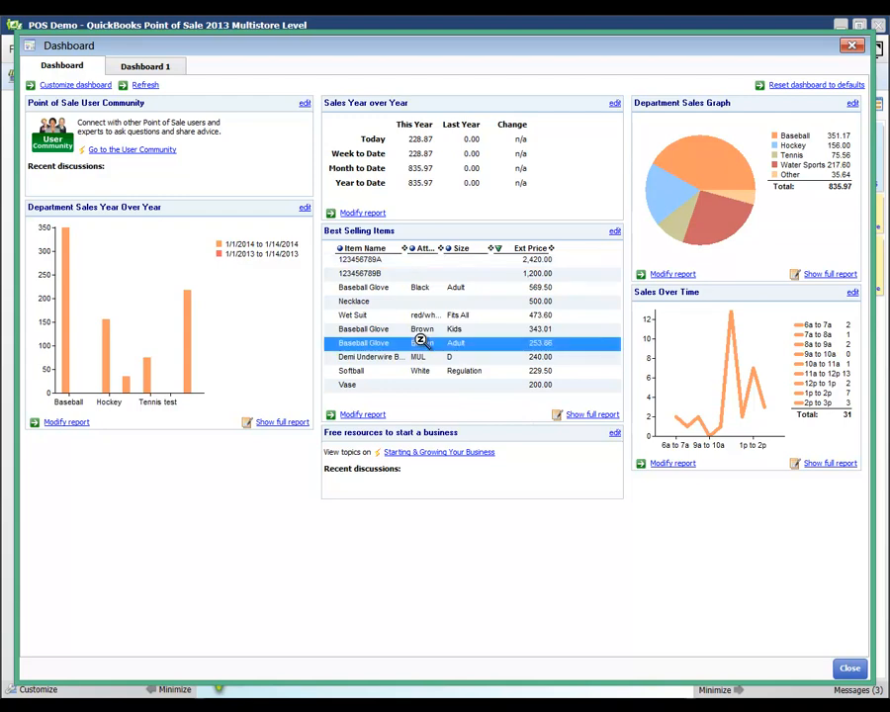
{"action": "left_click", "coordinate": [850, 667]}
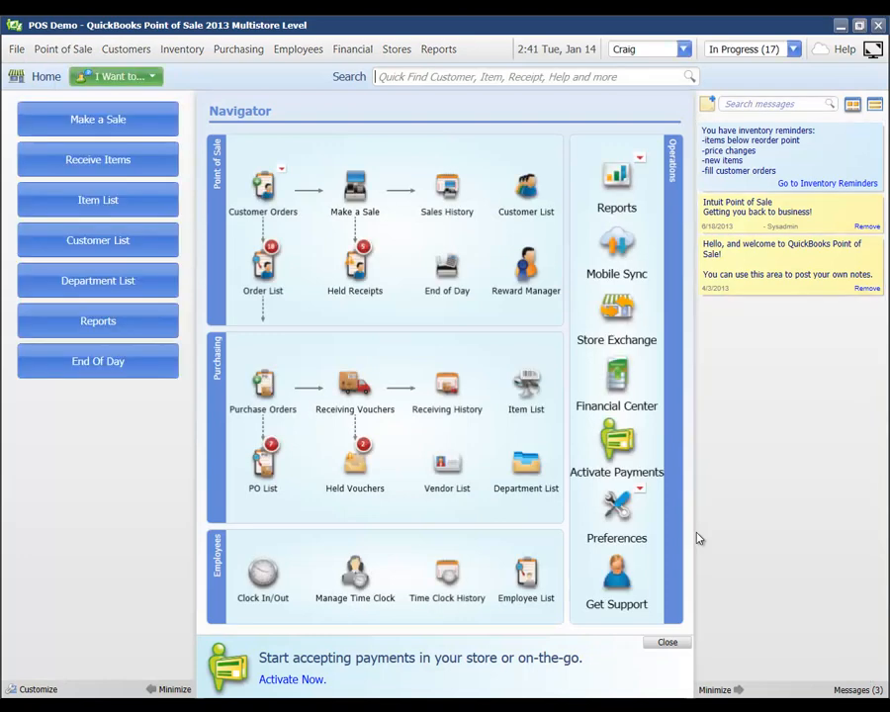
In Report Center's All Reports, run the Sales > Department Summary report
{"action": "left_click", "coordinate": [618, 183]}
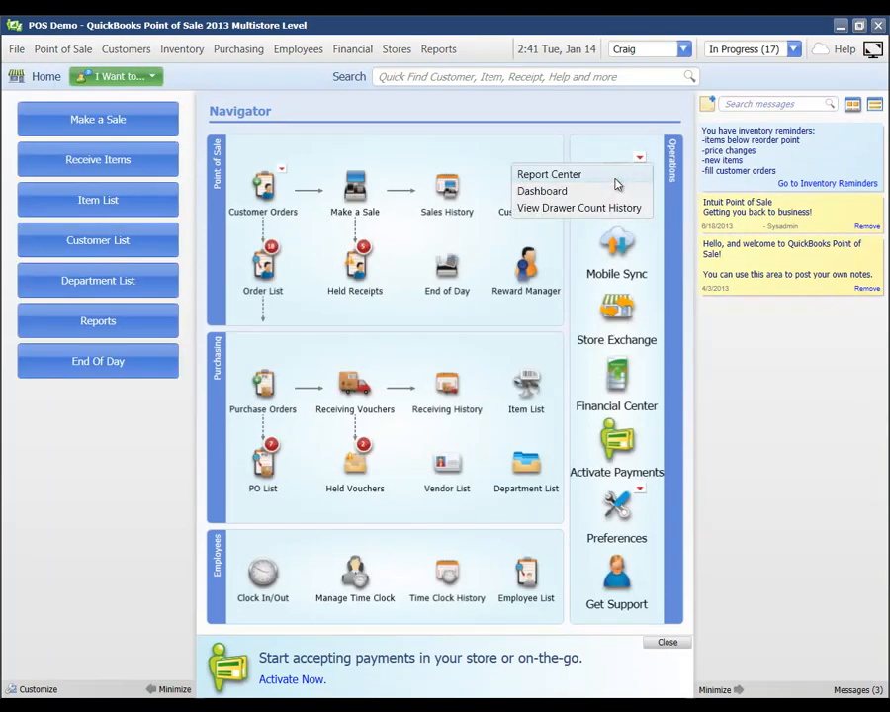
{"action": "left_click", "coordinate": [559, 175]}
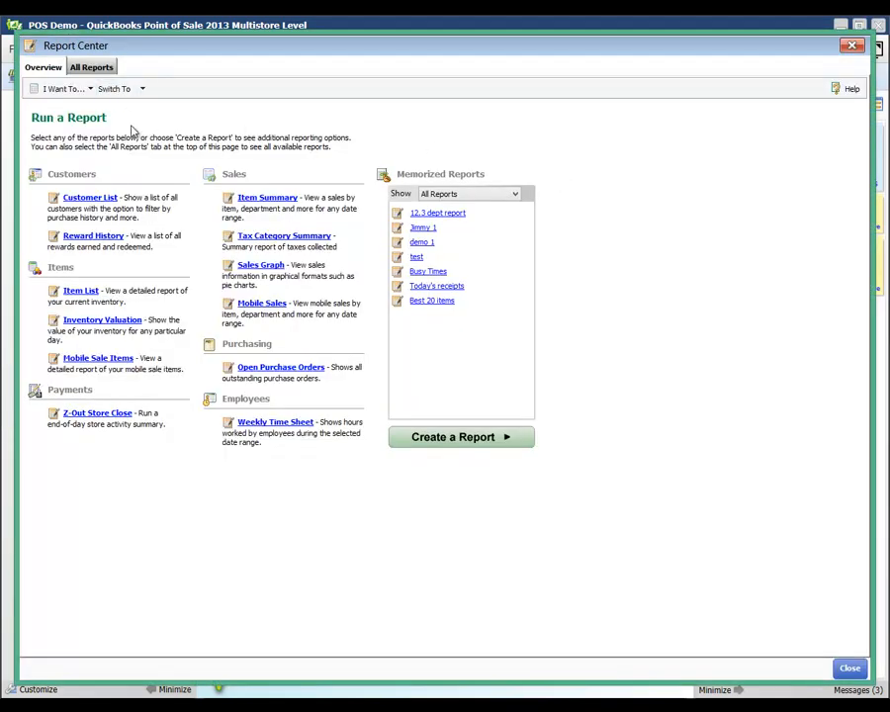
{"action": "left_click", "coordinate": [104, 68]}
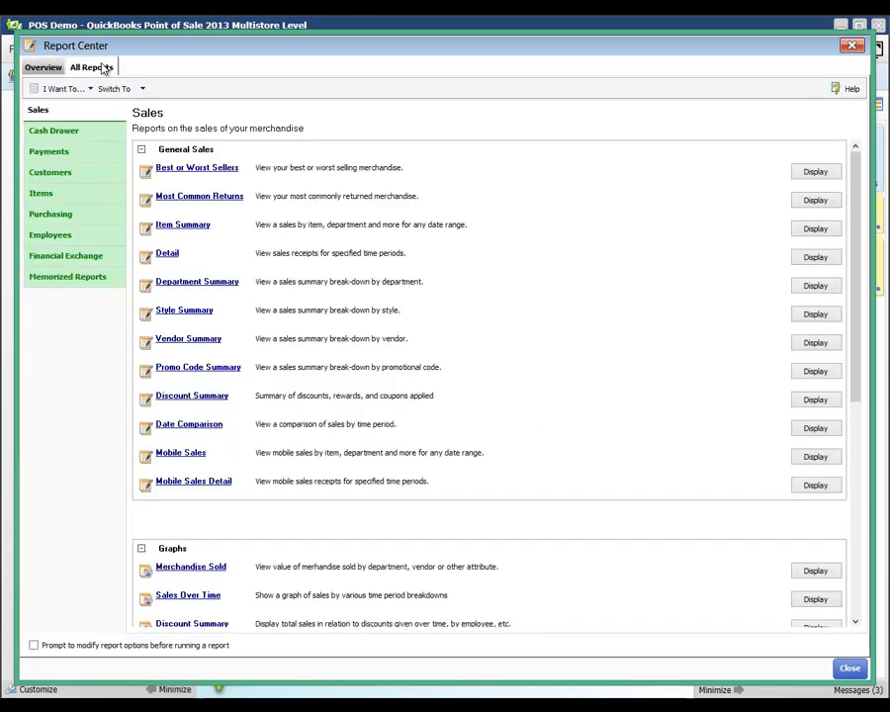
{"action": "left_click", "coordinate": [43, 132]}
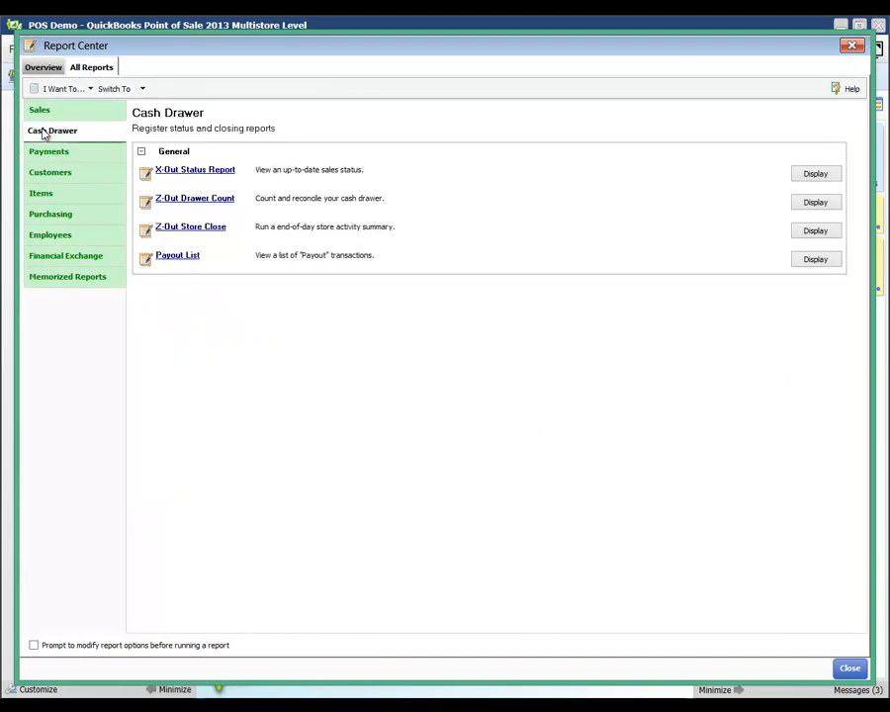
{"action": "left_click", "coordinate": [47, 155]}
{"action": "left_click", "coordinate": [43, 173]}
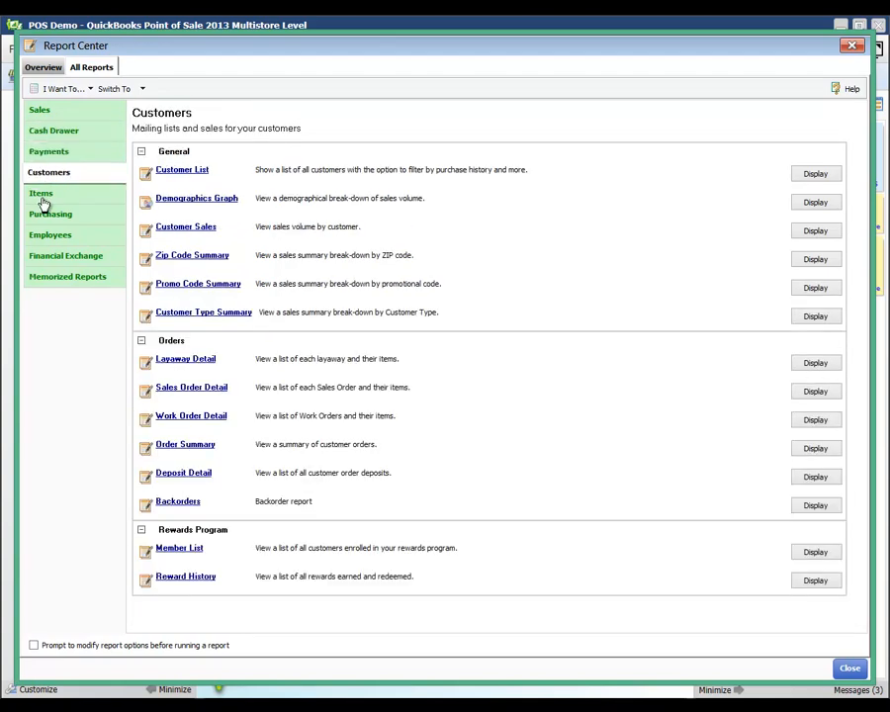
{"action": "left_click", "coordinate": [43, 200]}
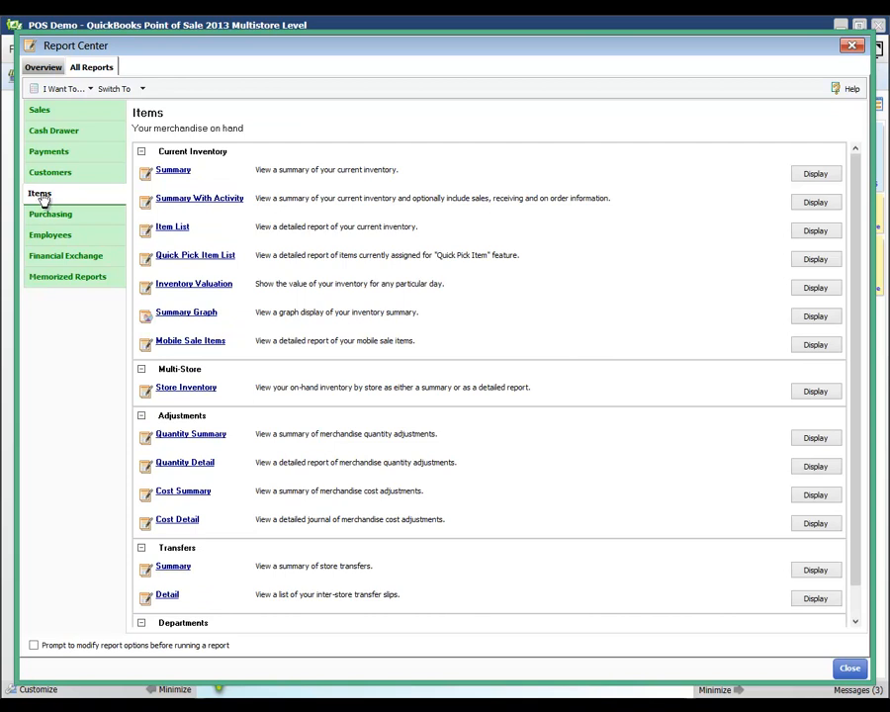
{"action": "left_click", "coordinate": [40, 111]}
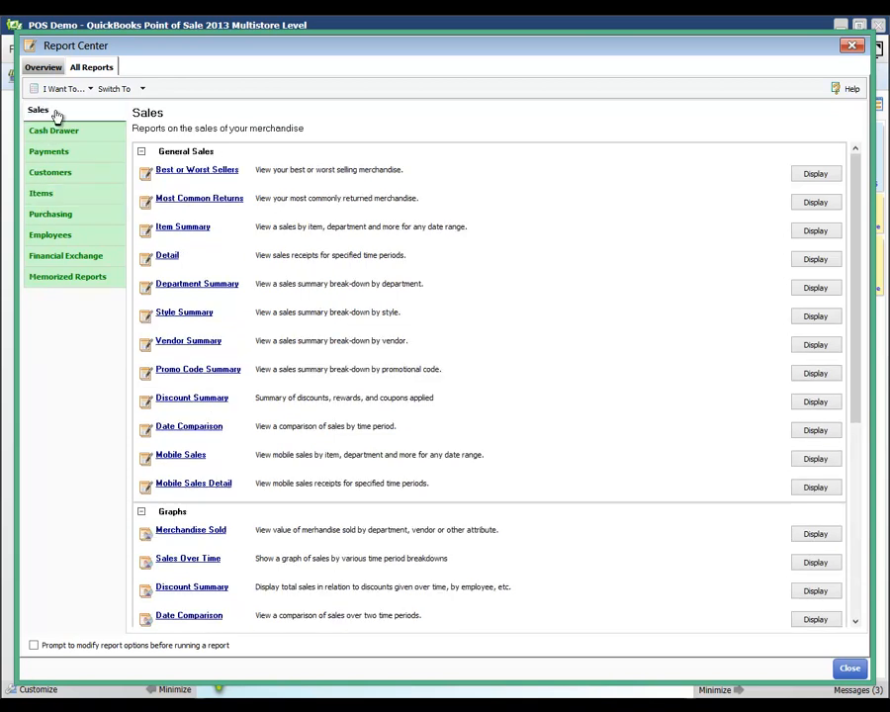
{"action": "left_click", "coordinate": [203, 286]}
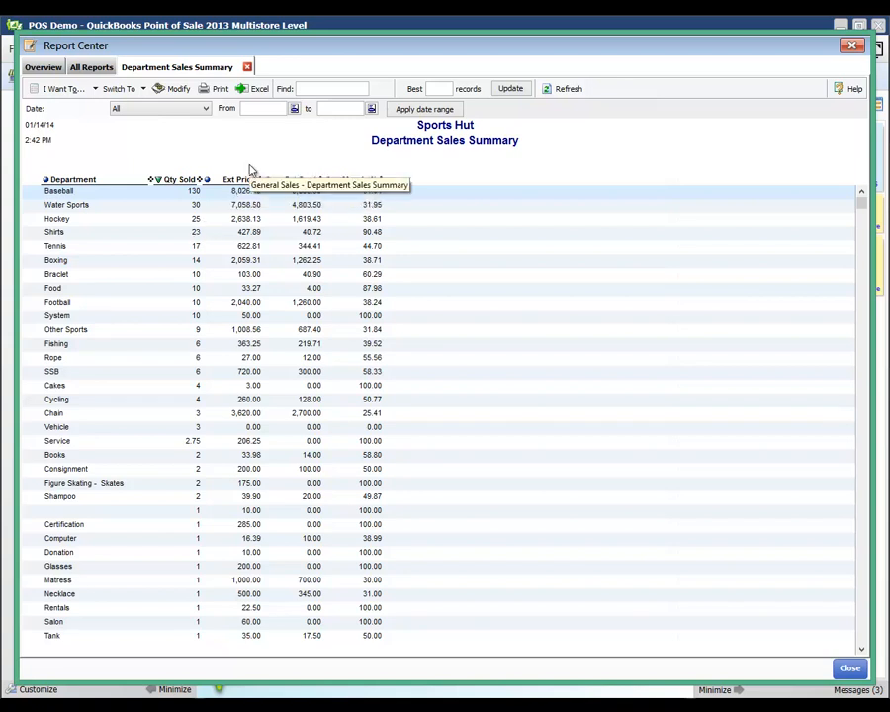
Apply the Last 90 Days date range to the Department Sales Summary
{"action": "left_click", "coordinate": [206, 110]}
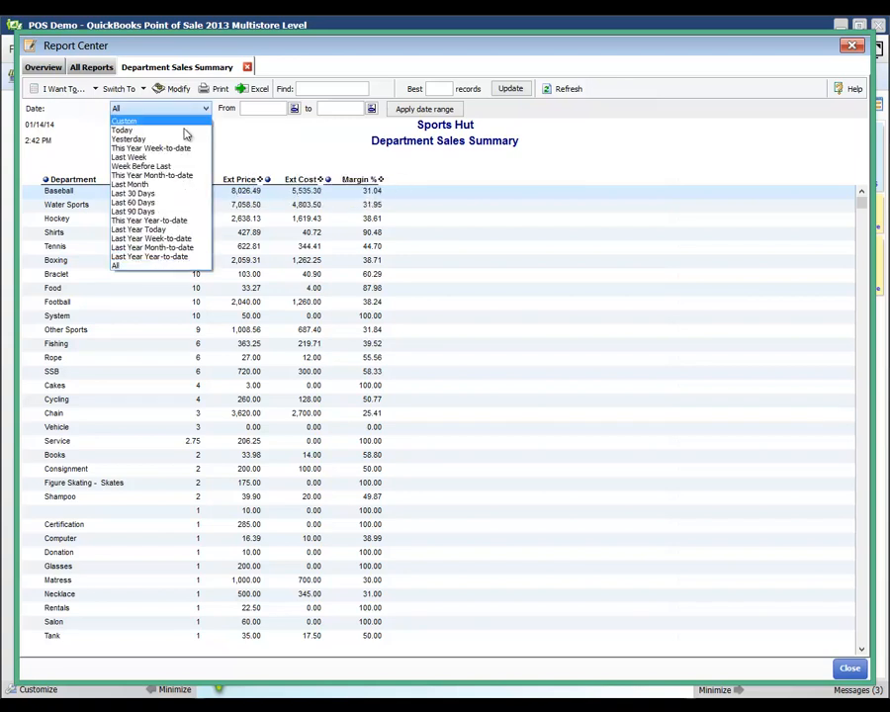
{"action": "left_click", "coordinate": [157, 211]}
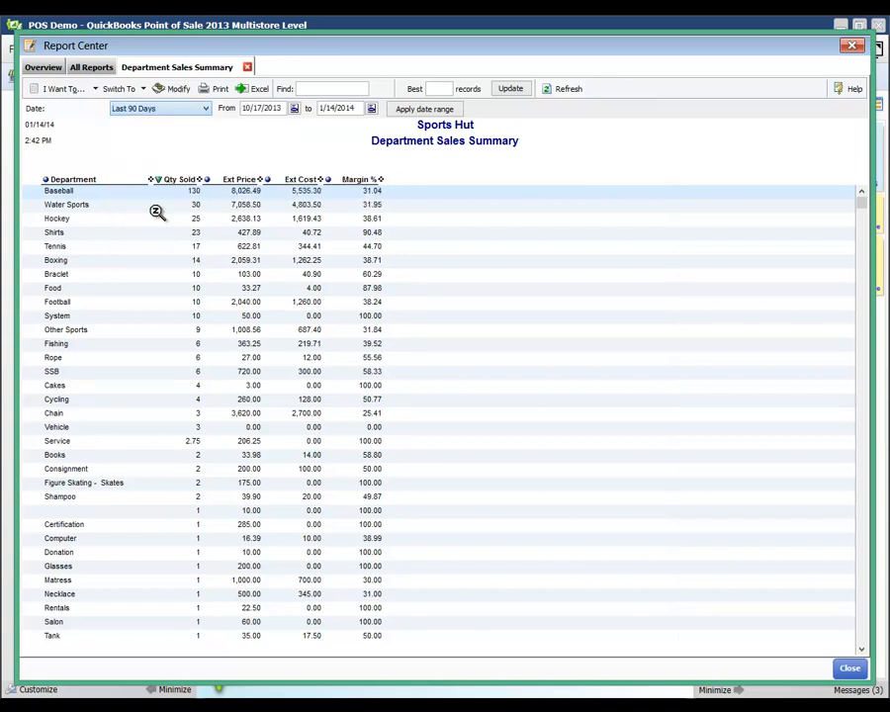
{"action": "left_click", "coordinate": [425, 109]}
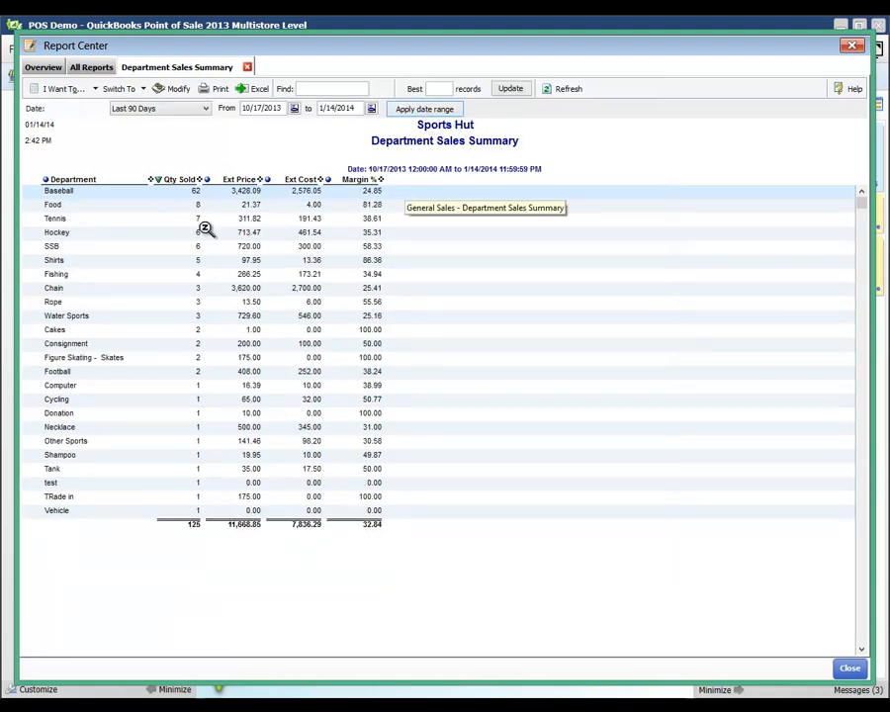
Sort the departments by Qty Sold in ascending order
{"action": "left_click", "coordinate": [74, 181]}
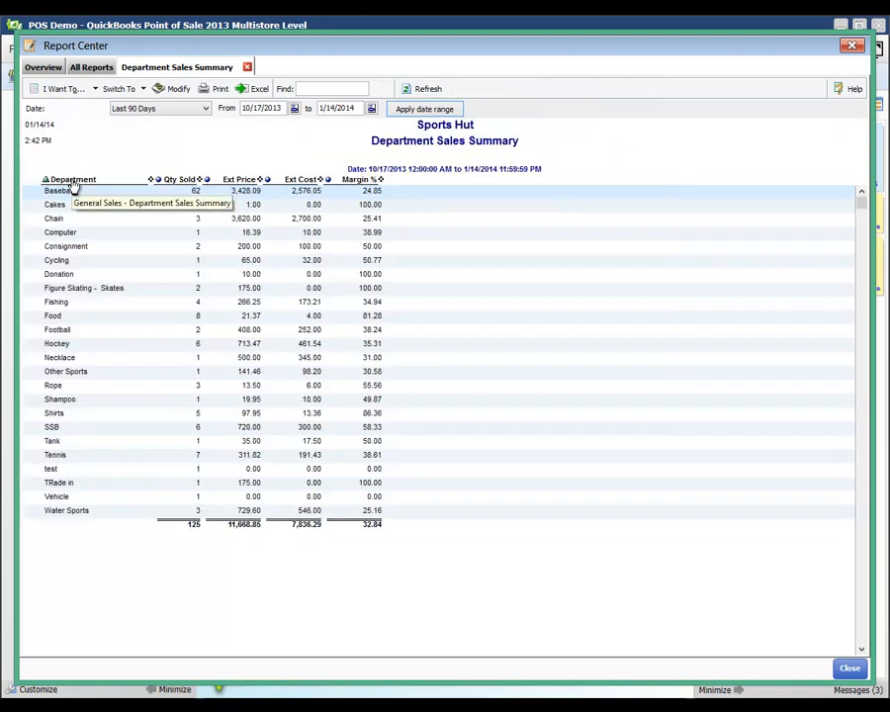
{"action": "left_click", "coordinate": [176, 181]}
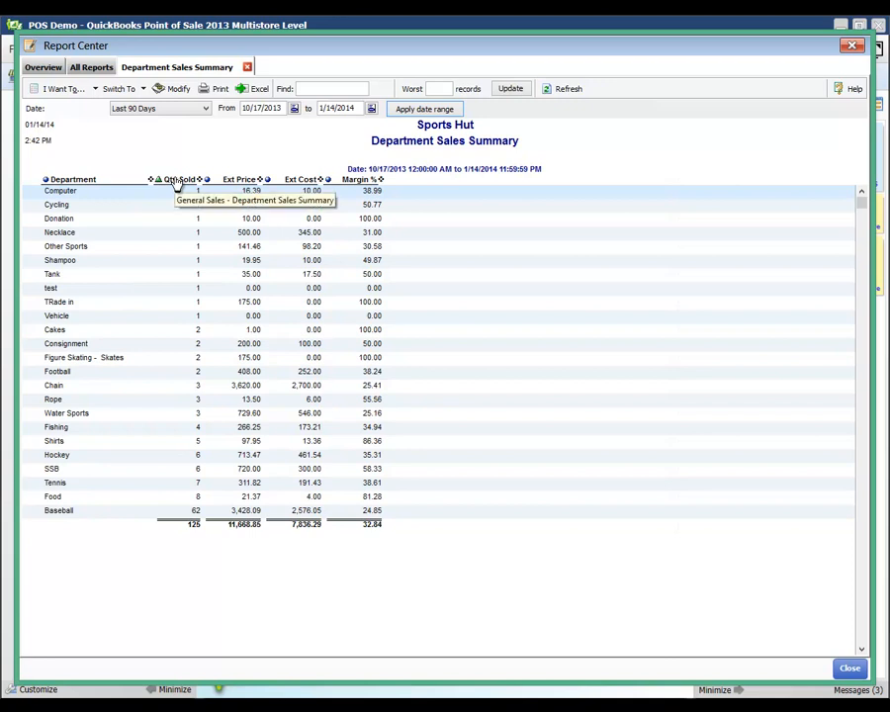
{"action": "left_click", "coordinate": [471, 555]}
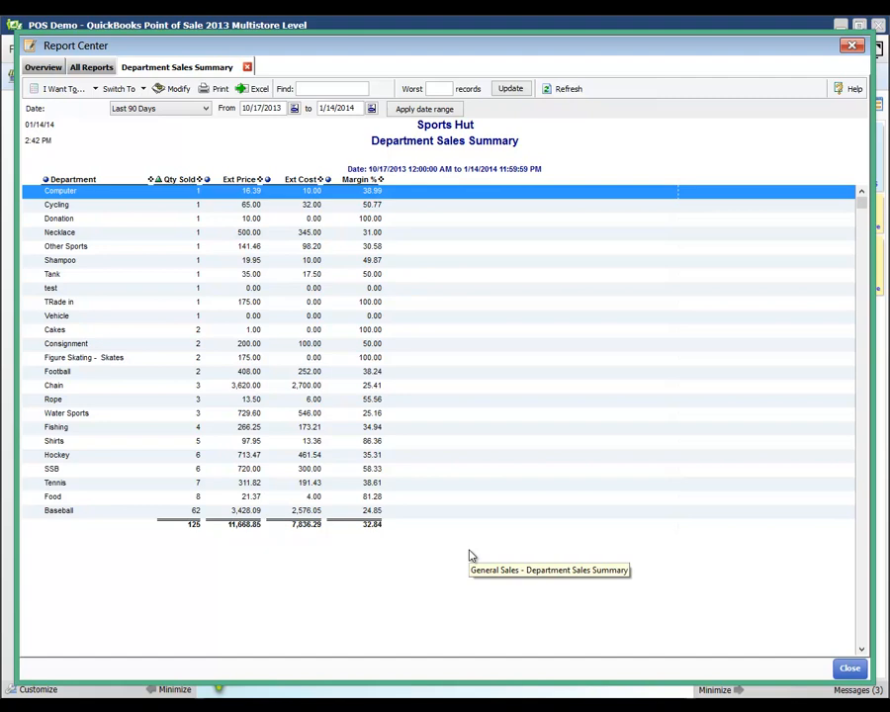
{"action": "left_click", "coordinate": [178, 89]}
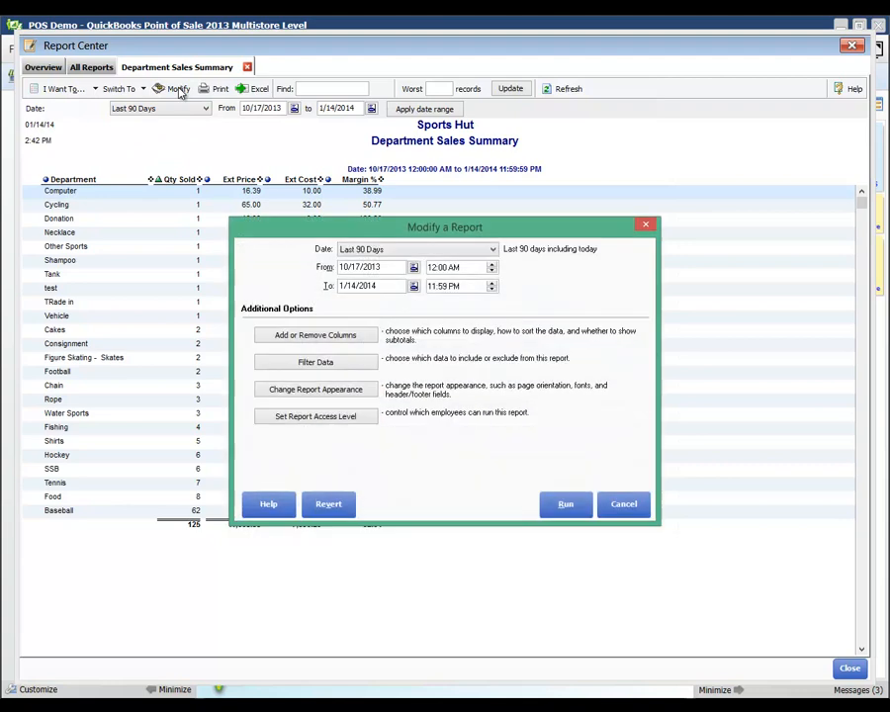
Add the Total Margin $ and Ext Discount columns to the report
{"action": "left_click", "coordinate": [343, 336]}
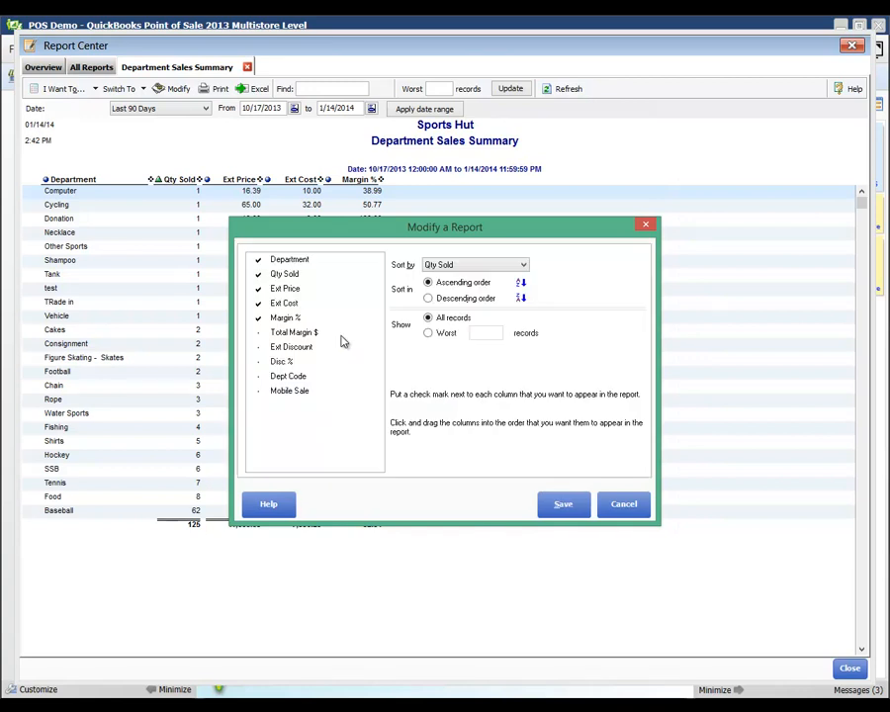
{"action": "left_click", "coordinate": [258, 334]}
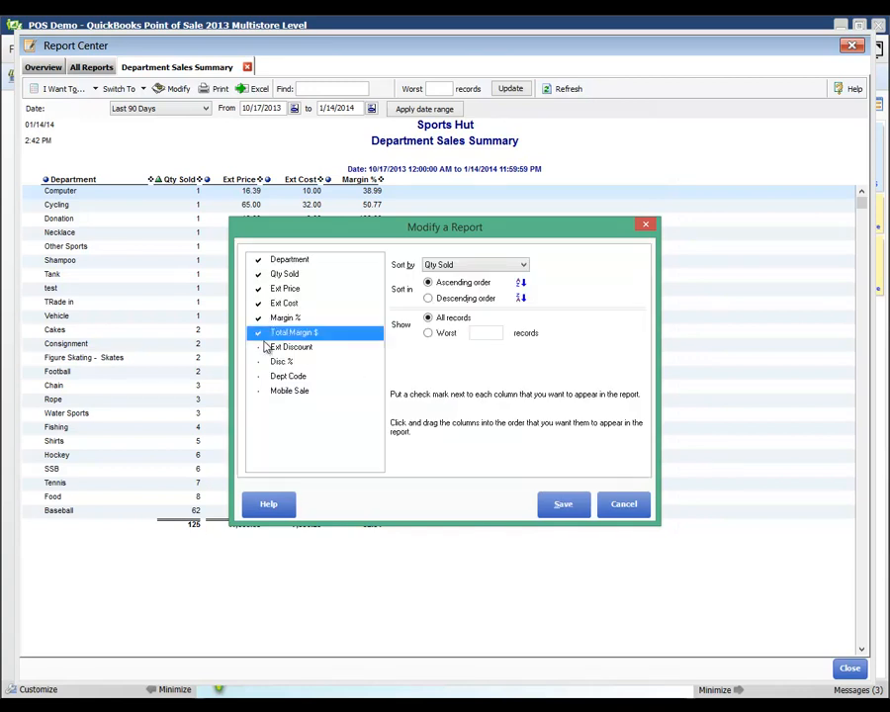
{"action": "left_click", "coordinate": [259, 349]}
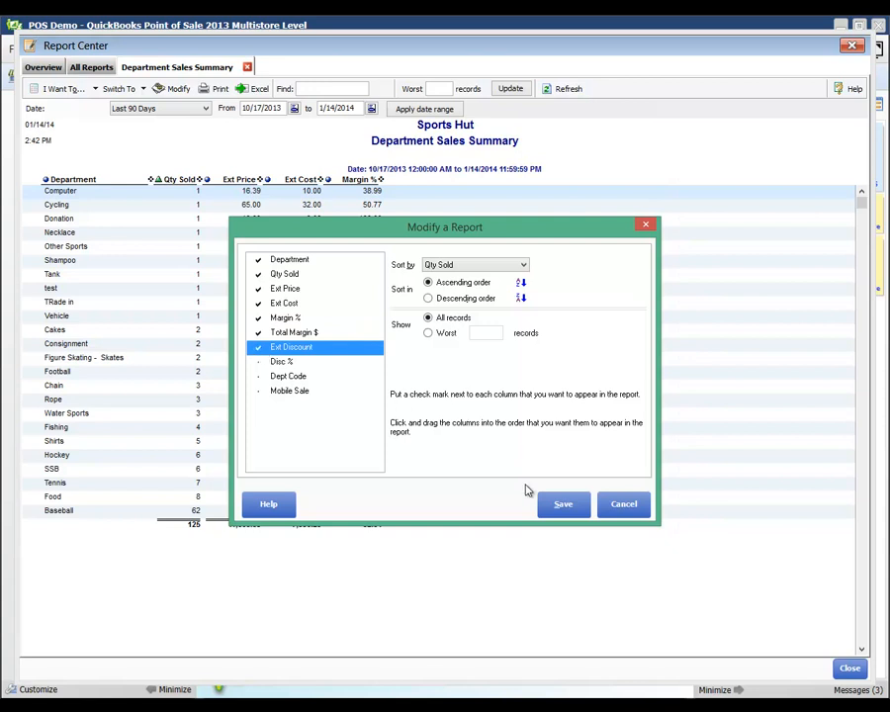
{"action": "left_click", "coordinate": [560, 505]}
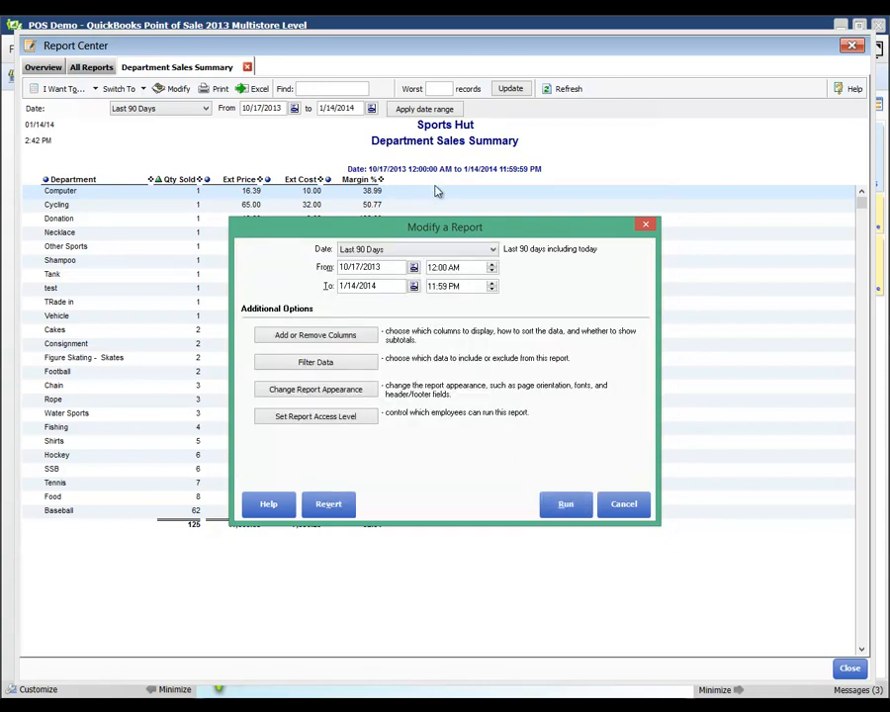
Filter by Department, ticking Baseball, Baseball - Mits, Boxing, Cakes, Chain, Consignment, Donation, Figure Skating - Apparel, Fishing, Food
{"action": "left_click", "coordinate": [316, 362]}
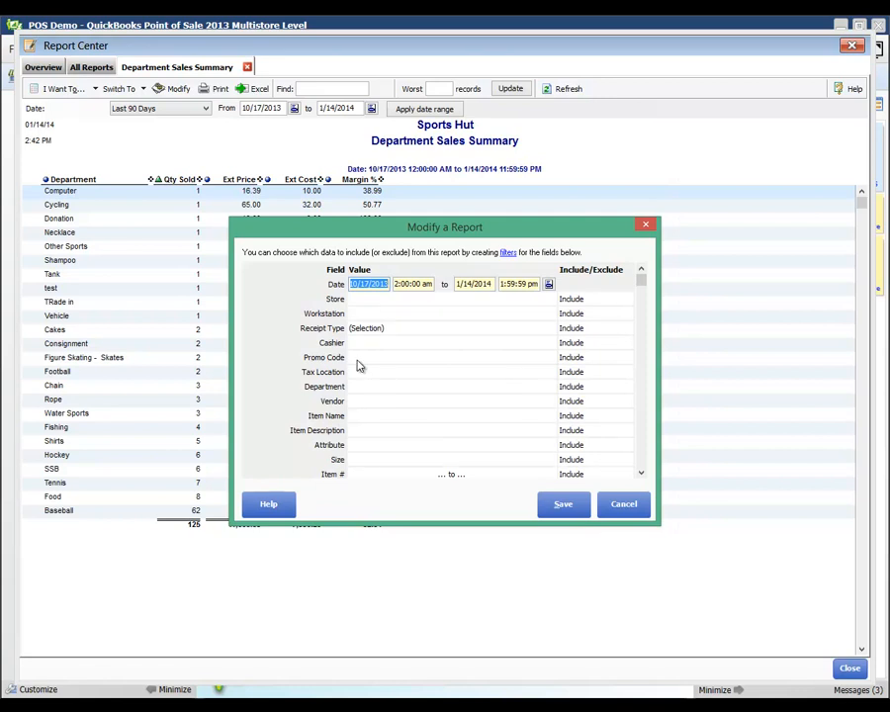
{"action": "left_click", "coordinate": [357, 387]}
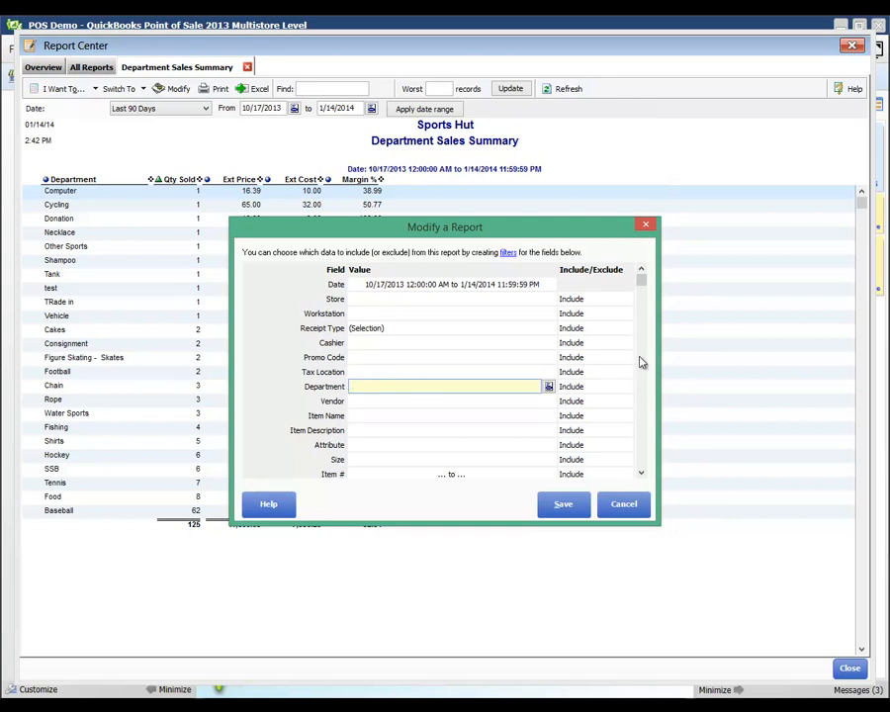
{"action": "left_click", "coordinate": [642, 473]}
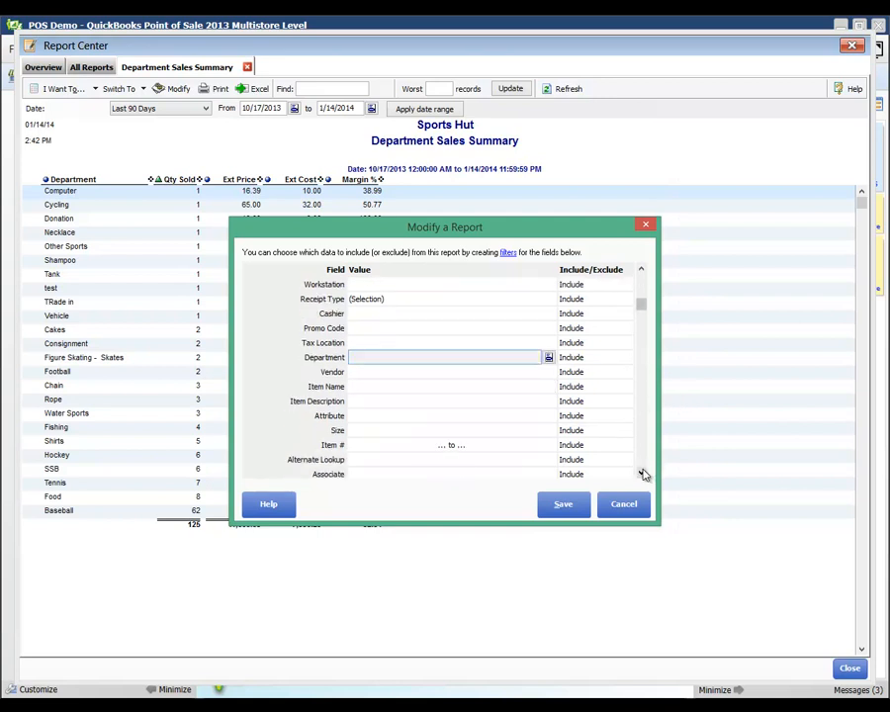
{"action": "left_click_drag", "start_coordinate": [642, 474], "coordinate": [642, 473]}
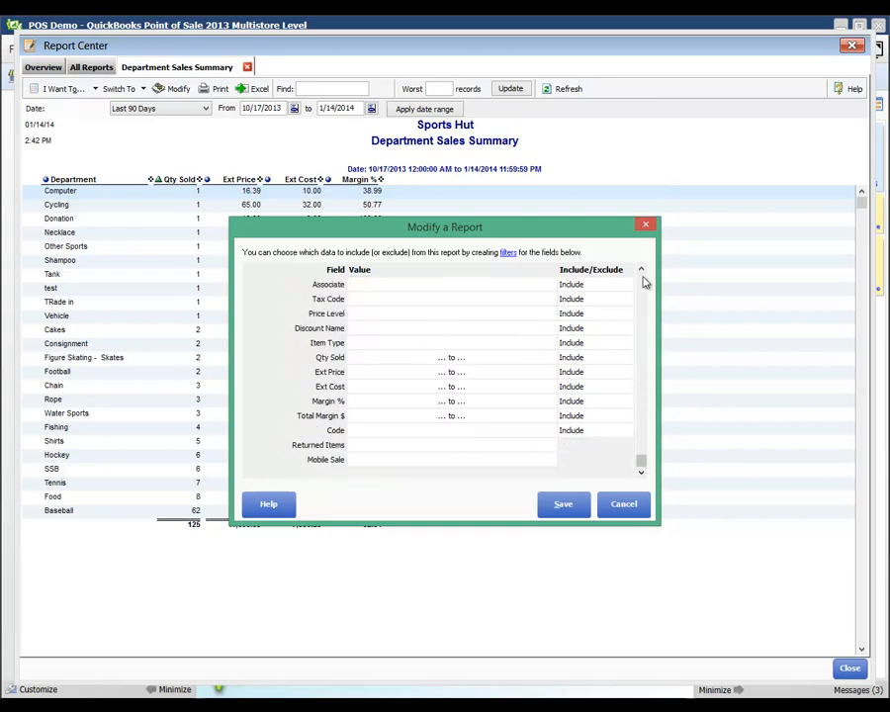
{"action": "left_click_drag", "start_coordinate": [642, 273], "coordinate": [642, 273]}
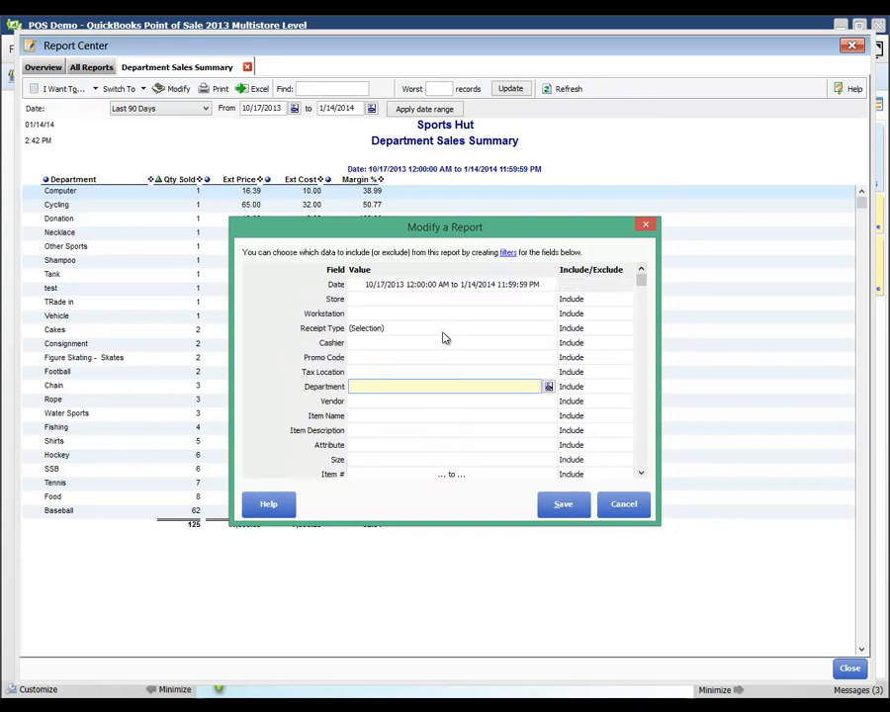
{"action": "left_click", "coordinate": [549, 387]}
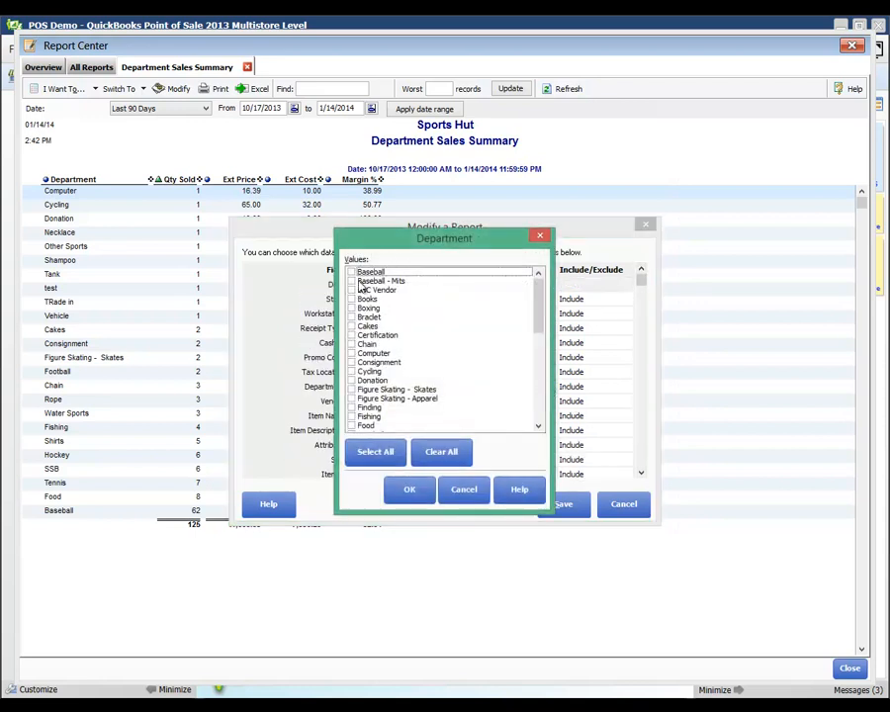
{"action": "left_click", "coordinate": [352, 272]}
{"action": "left_click", "coordinate": [352, 281]}
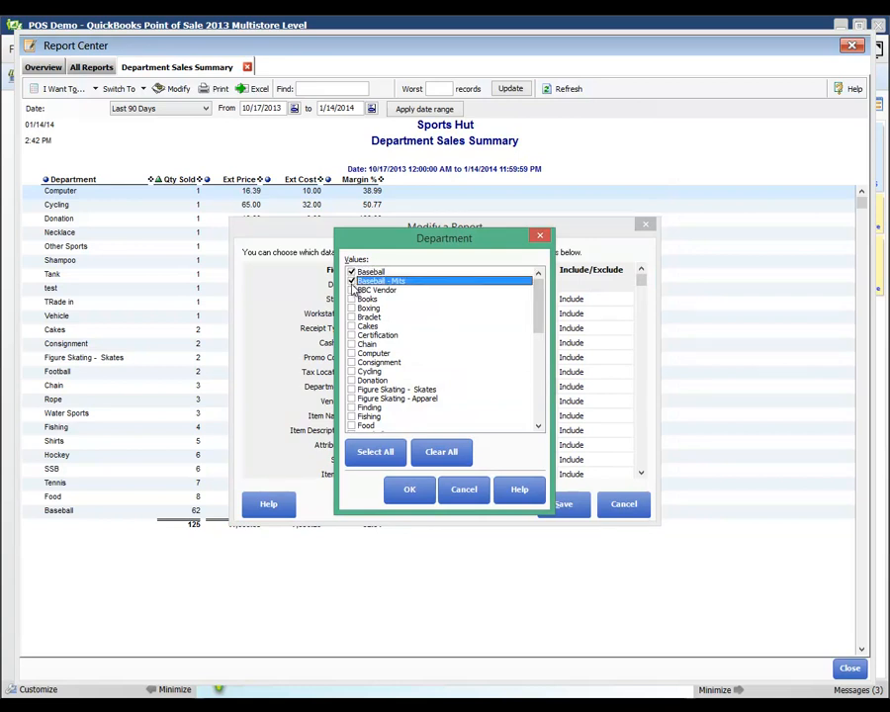
{"action": "left_click", "coordinate": [352, 308]}
{"action": "left_click", "coordinate": [351, 326]}
{"action": "left_click", "coordinate": [351, 344]}
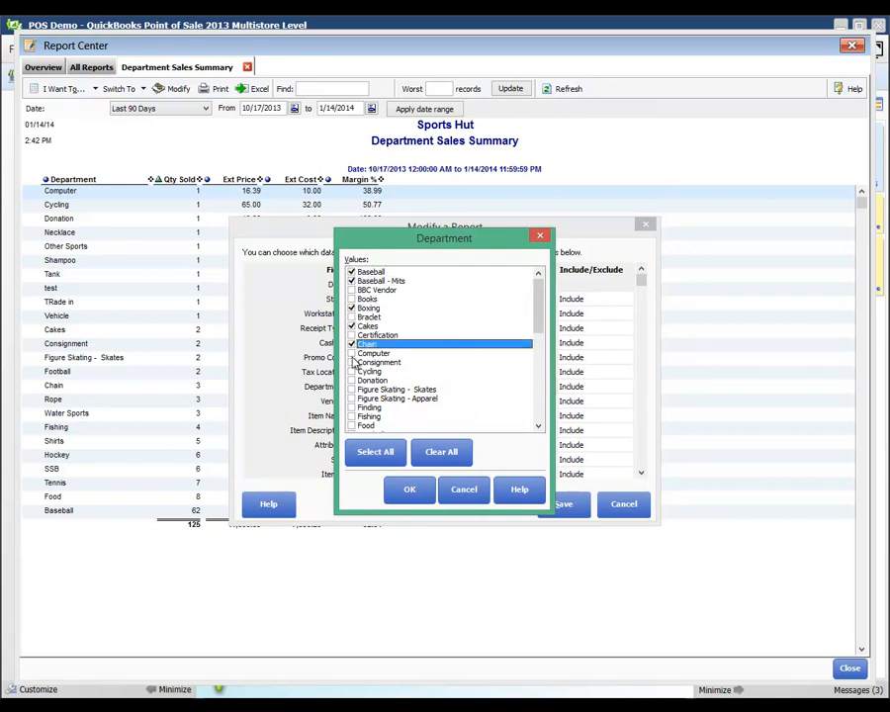
{"action": "left_click", "coordinate": [351, 362]}
{"action": "left_click", "coordinate": [351, 380]}
{"action": "left_click", "coordinate": [351, 398]}
{"action": "left_click", "coordinate": [352, 416]}
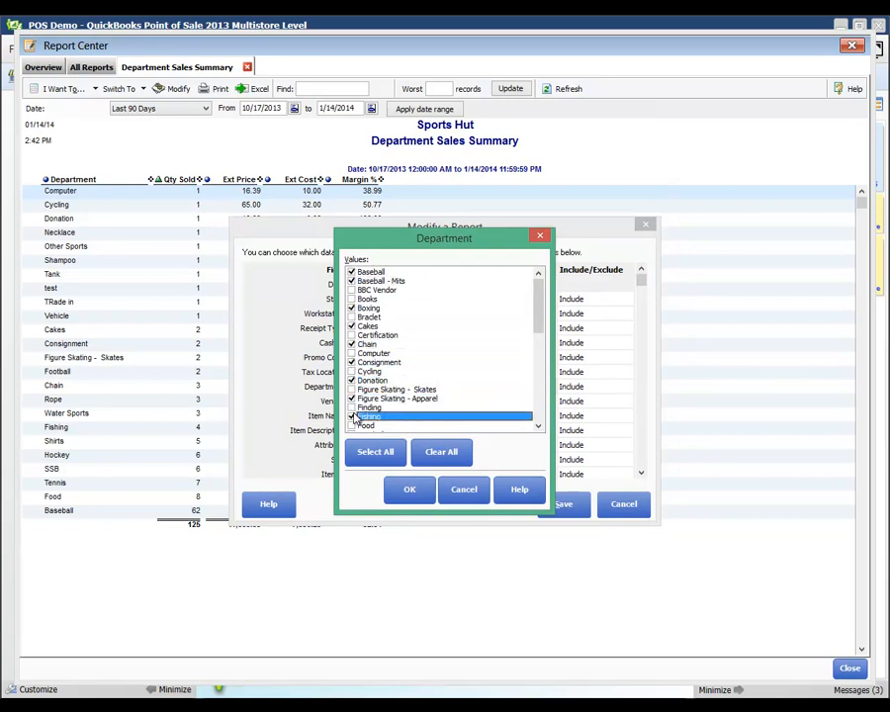
{"action": "left_click", "coordinate": [351, 425]}
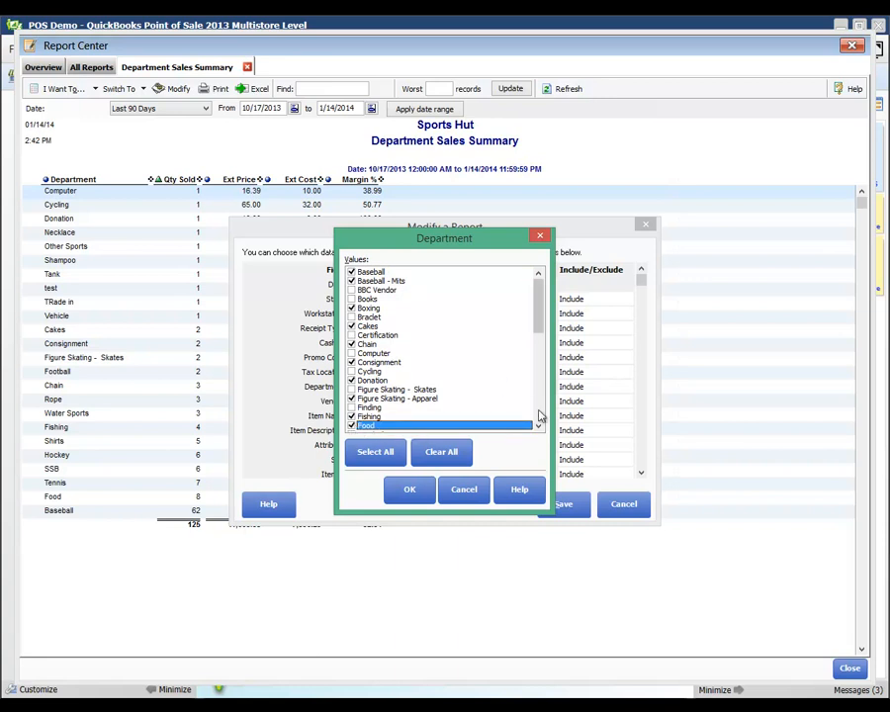
Also tick Service, Skates, System, Tax and Tennis, and save the filter
{"action": "scroll", "coordinate": [392, 327], "scroll_direction": "down", "scroll_amount": 11}
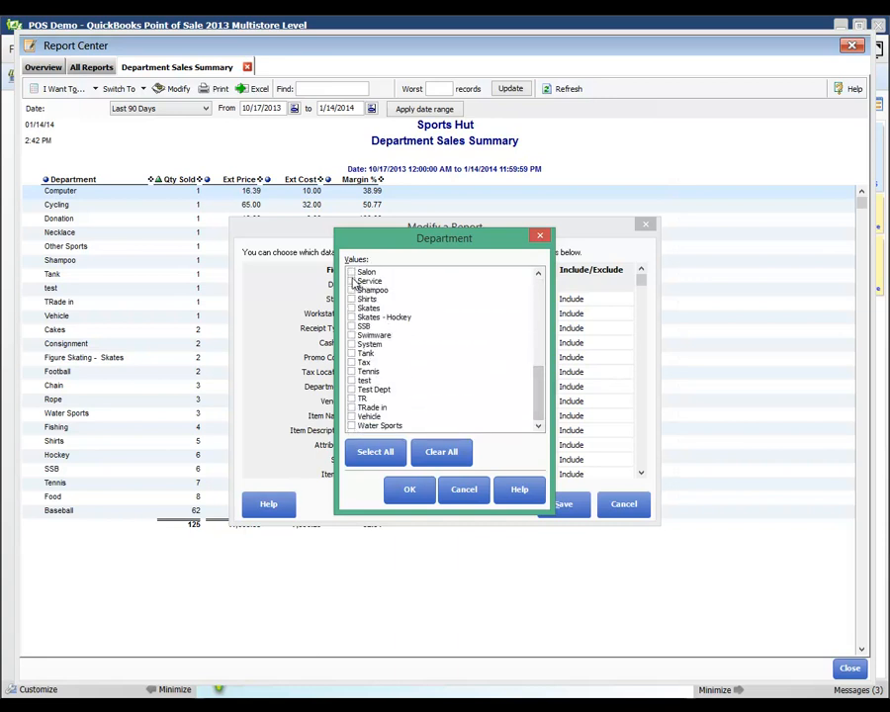
{"action": "left_click", "coordinate": [352, 281]}
{"action": "left_click", "coordinate": [352, 308]}
{"action": "left_click", "coordinate": [351, 344]}
{"action": "left_click", "coordinate": [351, 362]}
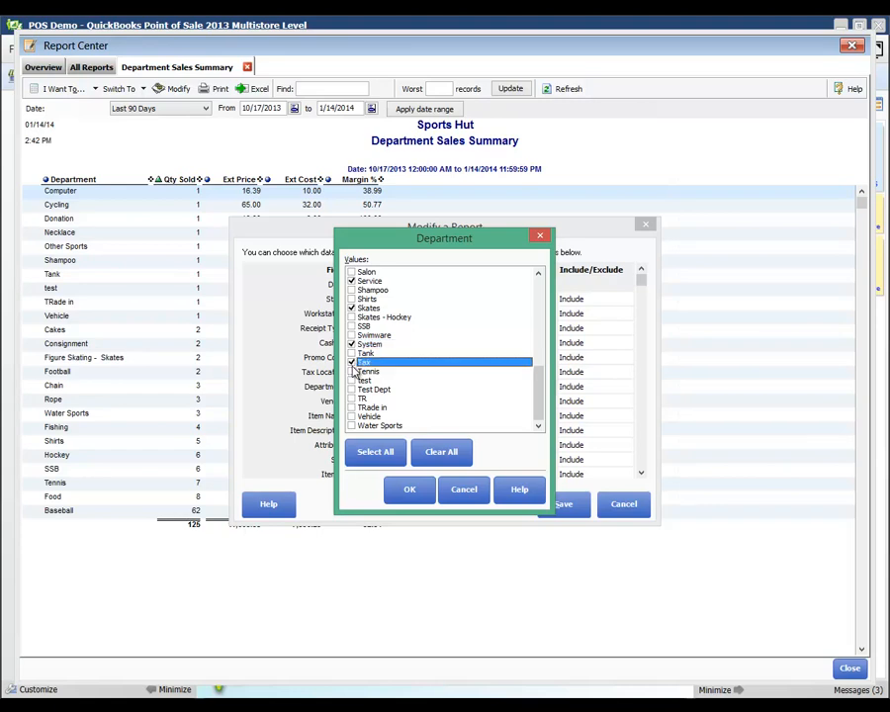
{"action": "left_click", "coordinate": [351, 371]}
{"action": "left_click", "coordinate": [410, 488]}
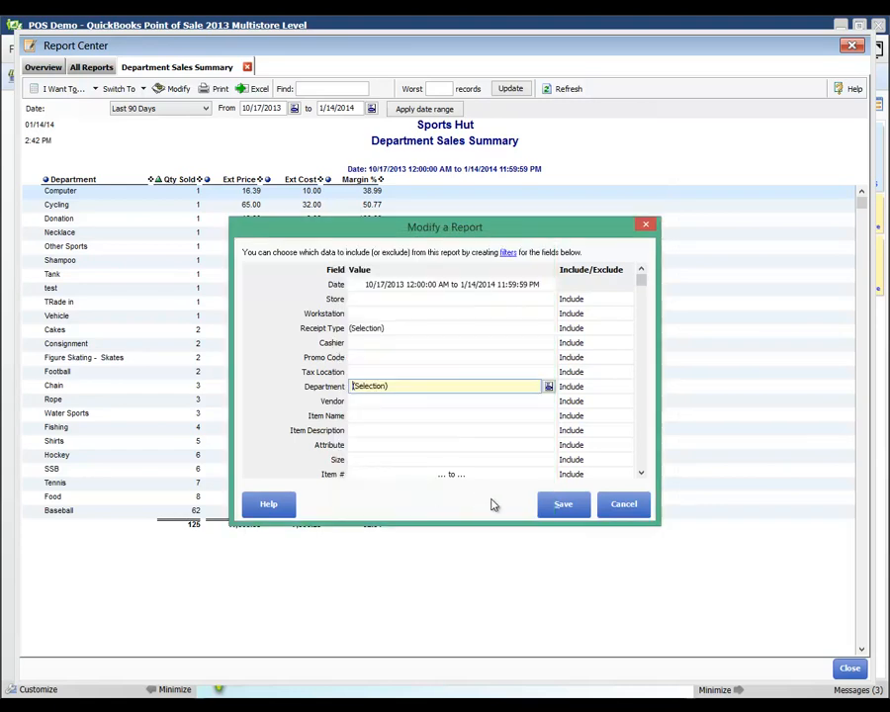
{"action": "left_click", "coordinate": [556, 505]}
Run the modified report and widen the Total Margin $ and Ext Discount columns
{"action": "left_click", "coordinate": [556, 513]}
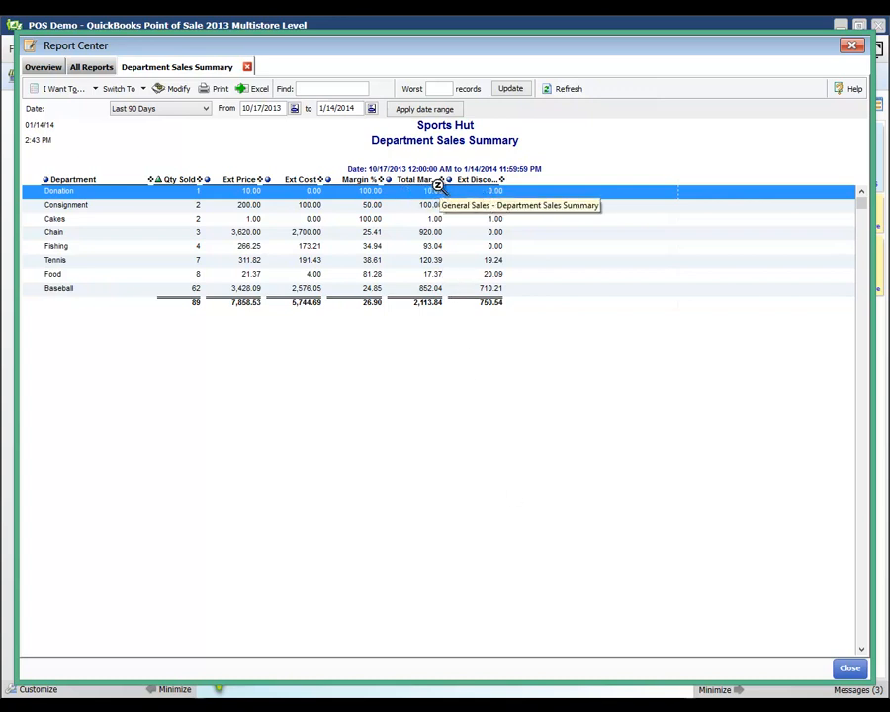
{"action": "left_click_drag", "start_coordinate": [442, 180], "coordinate": [471, 180]}
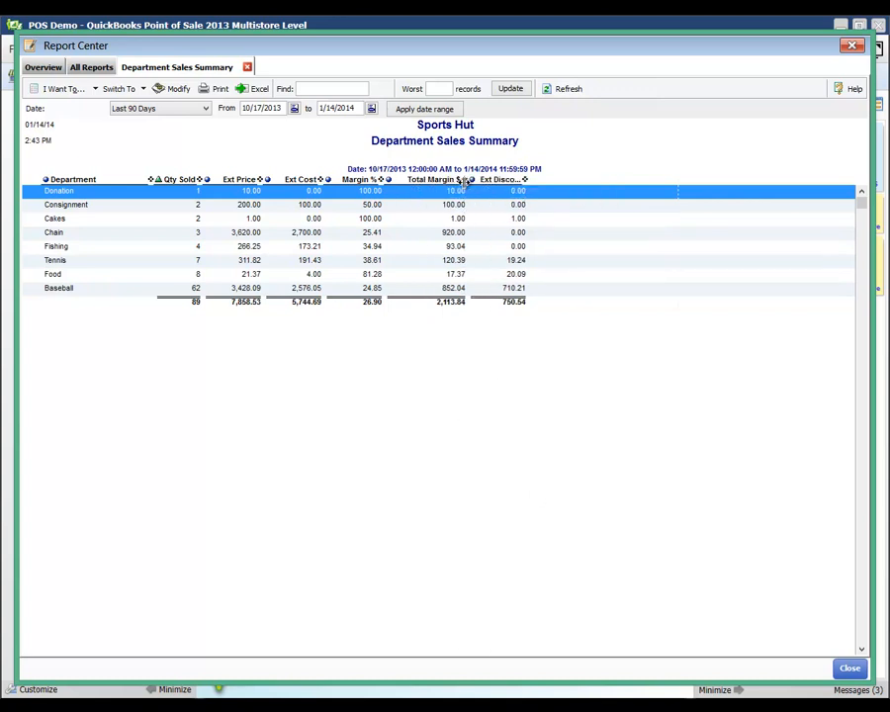
{"action": "left_click_drag", "start_coordinate": [525, 181], "coordinate": [550, 182]}
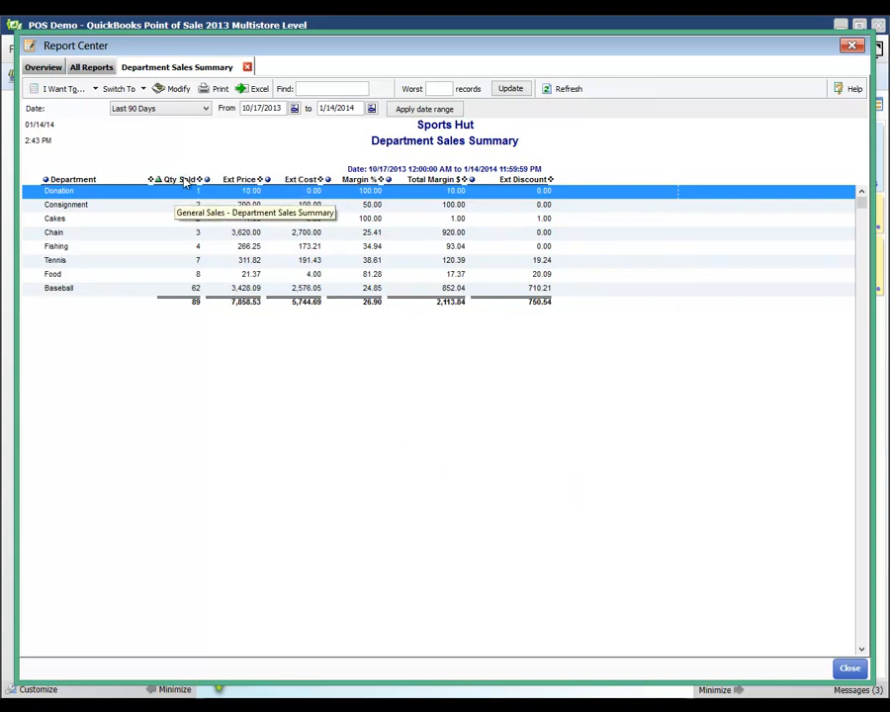
Memorize the report as 'My Department Report'
{"action": "left_click", "coordinate": [75, 89]}
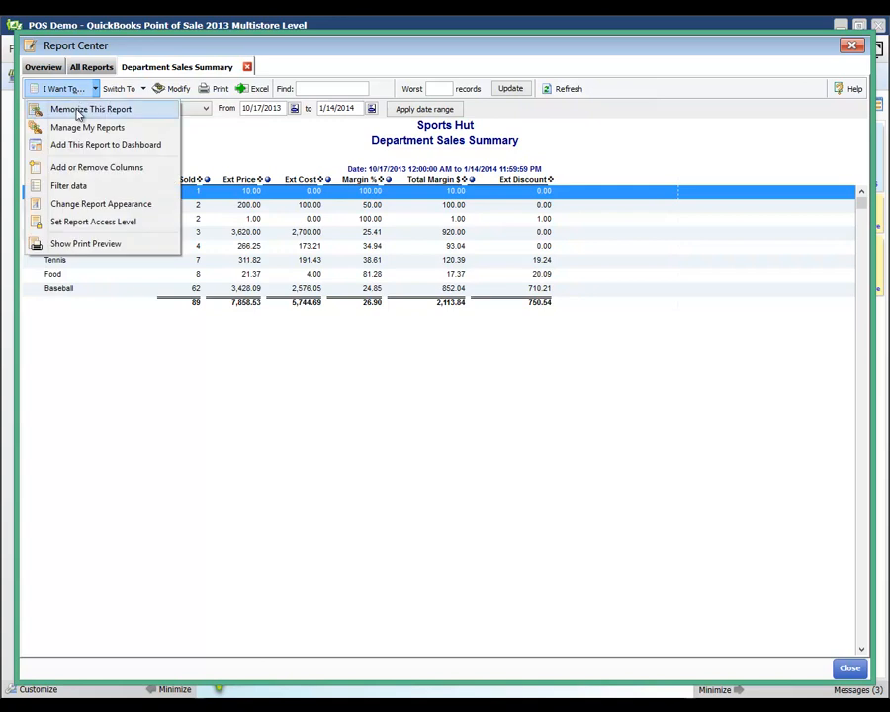
{"action": "left_click", "coordinate": [77, 111]}
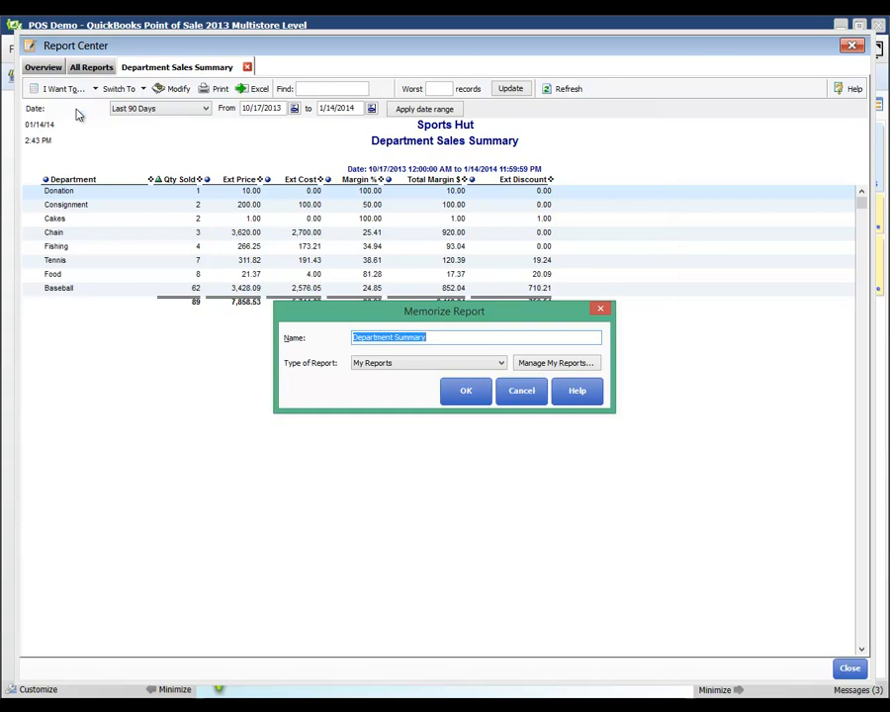
{"action": "type", "text": "M"}
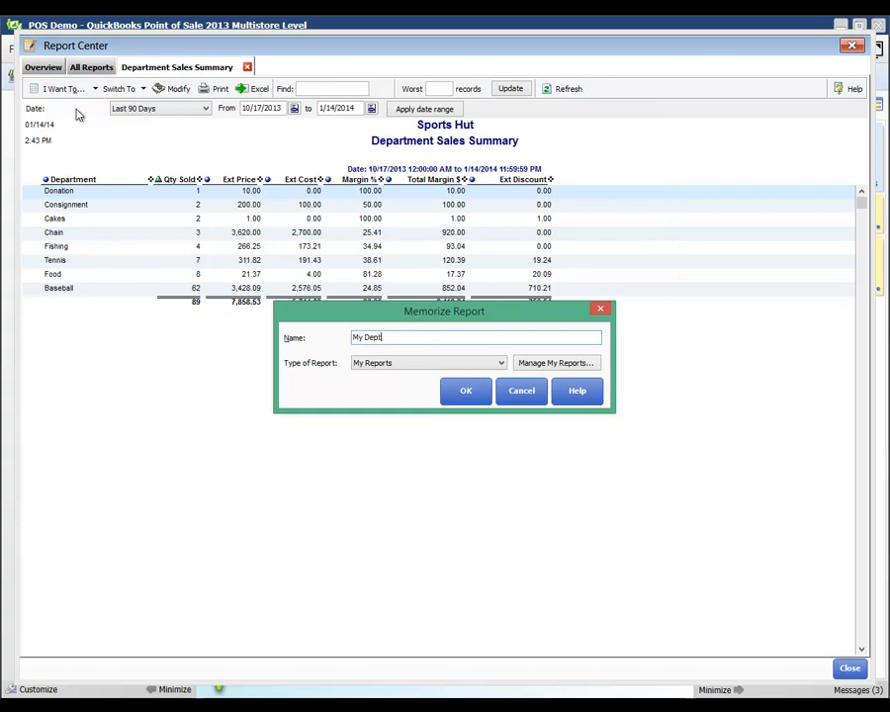
{"action": "type", "text": "y Depart"}
{"action": "key", "text": "BackSpace"}
{"action": "type", "text": "artme"}
{"action": "left_click", "coordinate": [465, 394]}
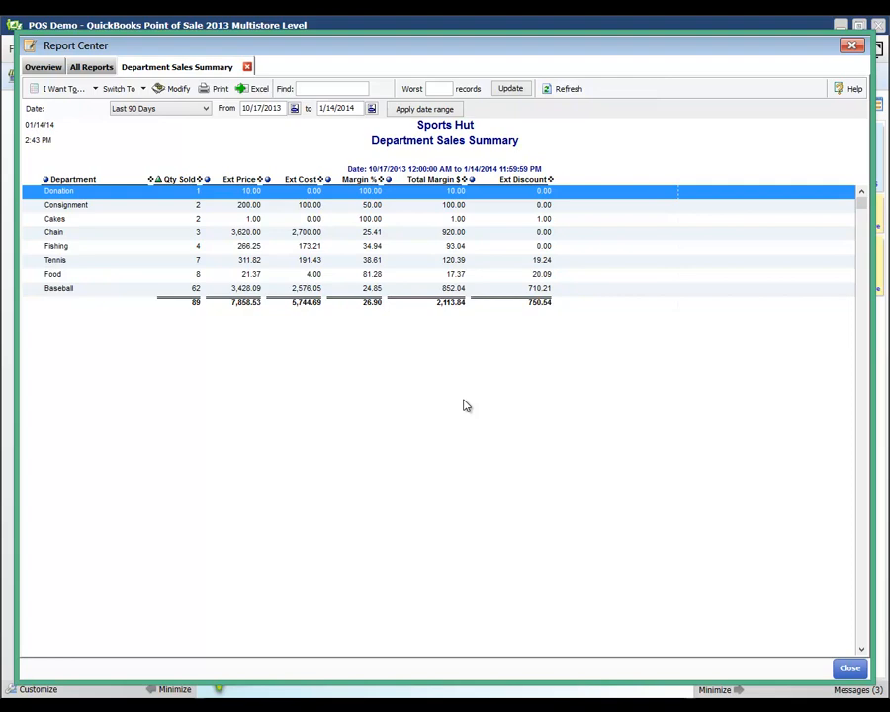
Close the Report Center and run Reports > Items > Inventory Valuation
{"action": "left_click", "coordinate": [849, 668]}
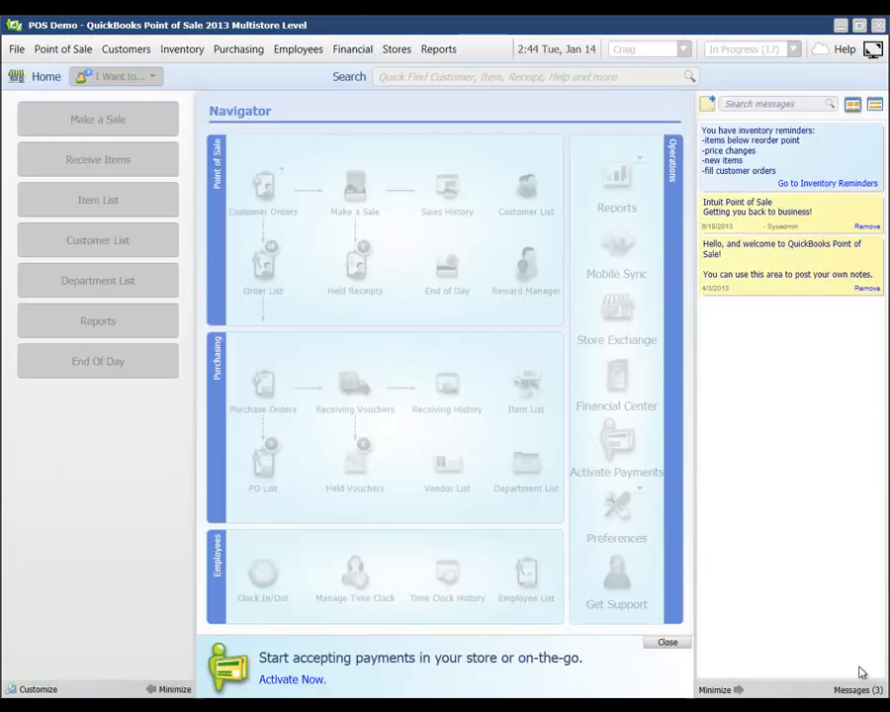
{"action": "left_click", "coordinate": [437, 53]}
{"action": "mouse_move", "coordinate": [402, 129]}
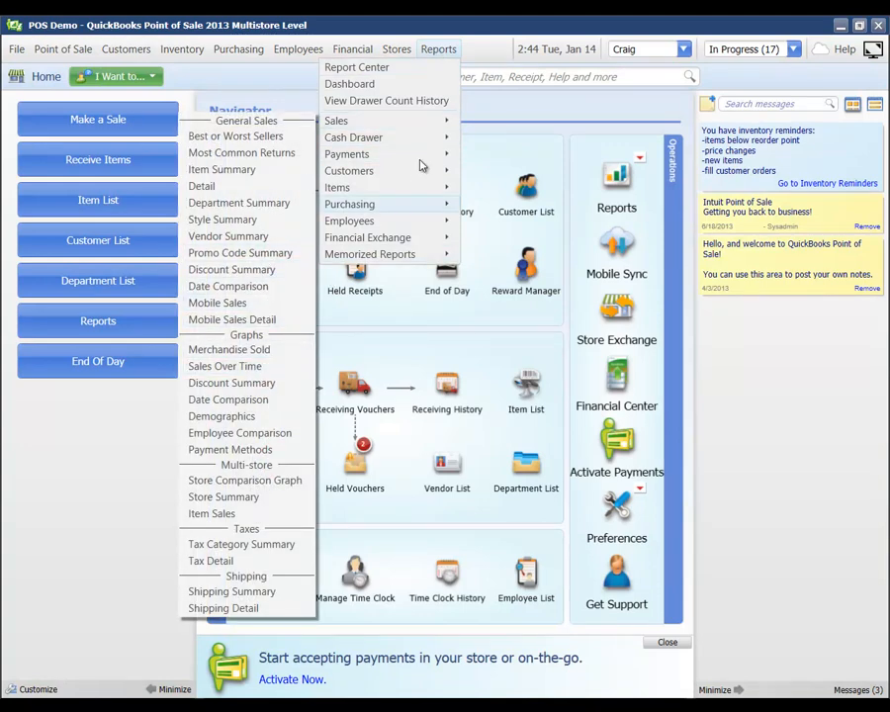
{"action": "mouse_move", "coordinate": [354, 200]}
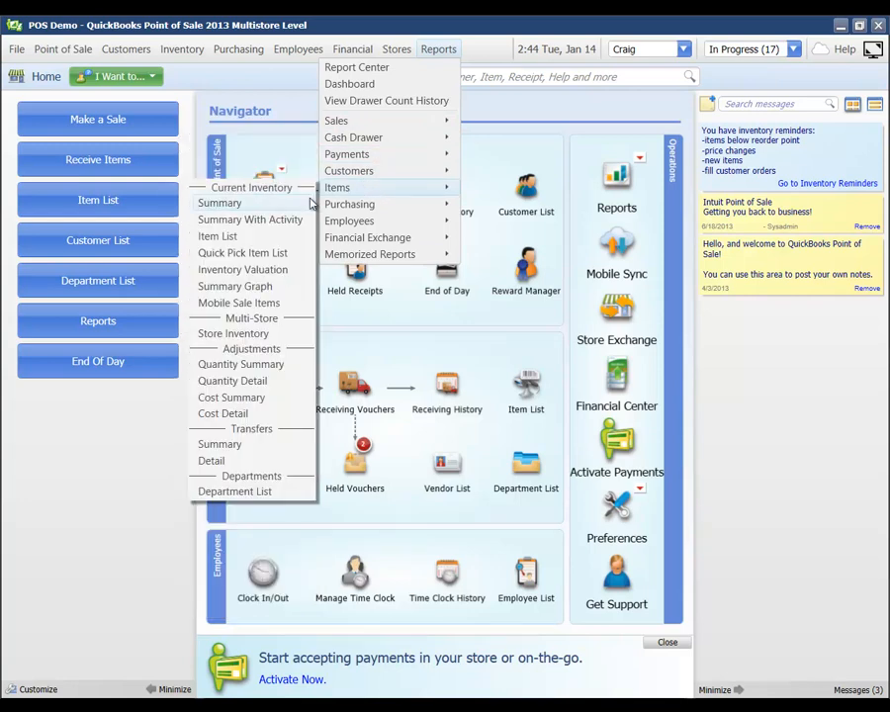
{"action": "left_click", "coordinate": [250, 271]}
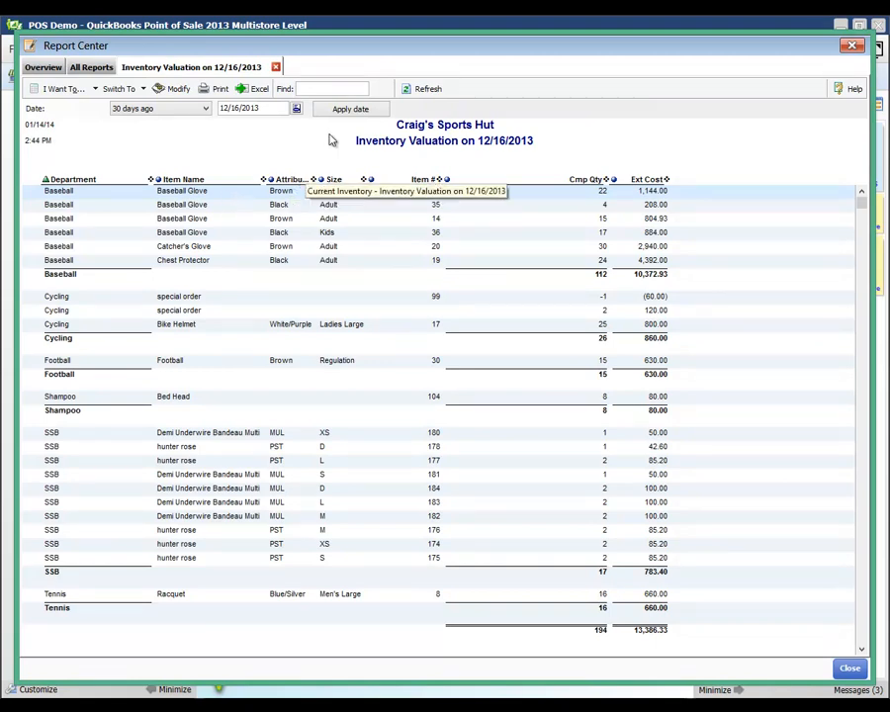
Show inventory valuation as of 12/31/13, then close the report
{"action": "left_click", "coordinate": [275, 109]}
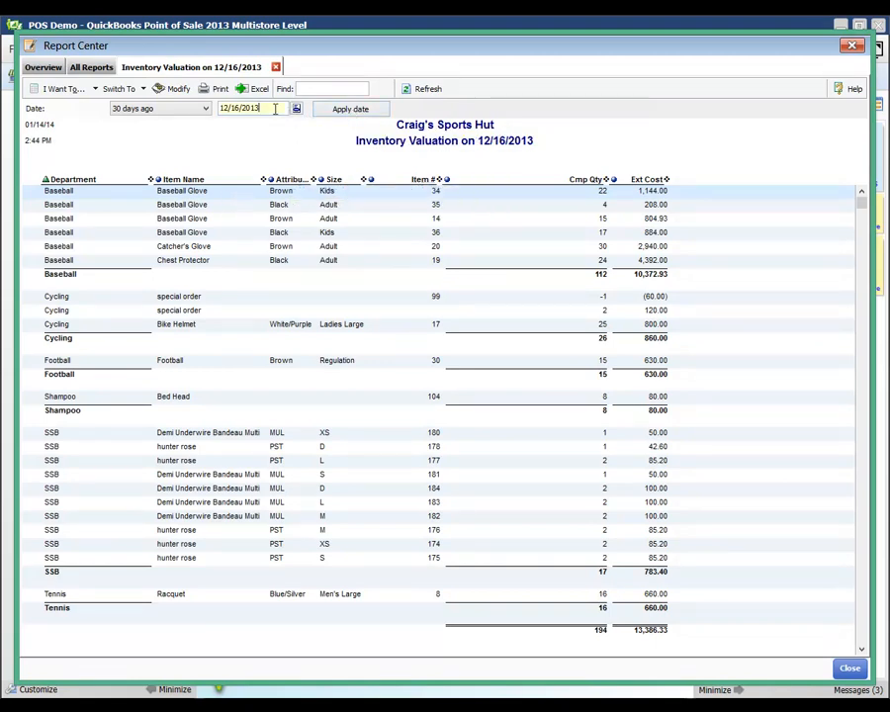
{"action": "type", "text": "12/"}
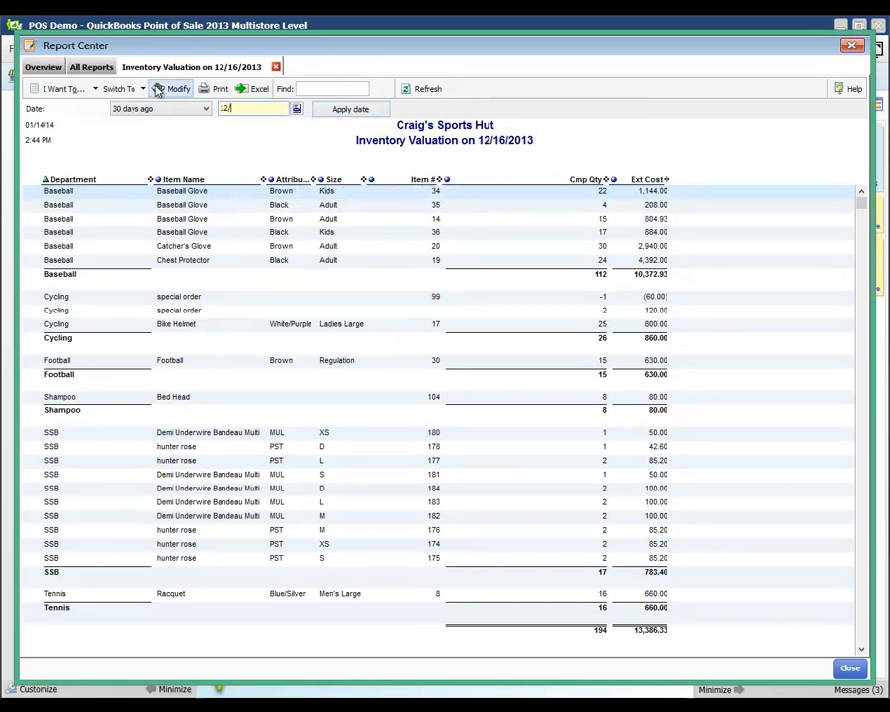
{"action": "type", "text": "31/13"}
{"action": "key", "text": "Tab"}
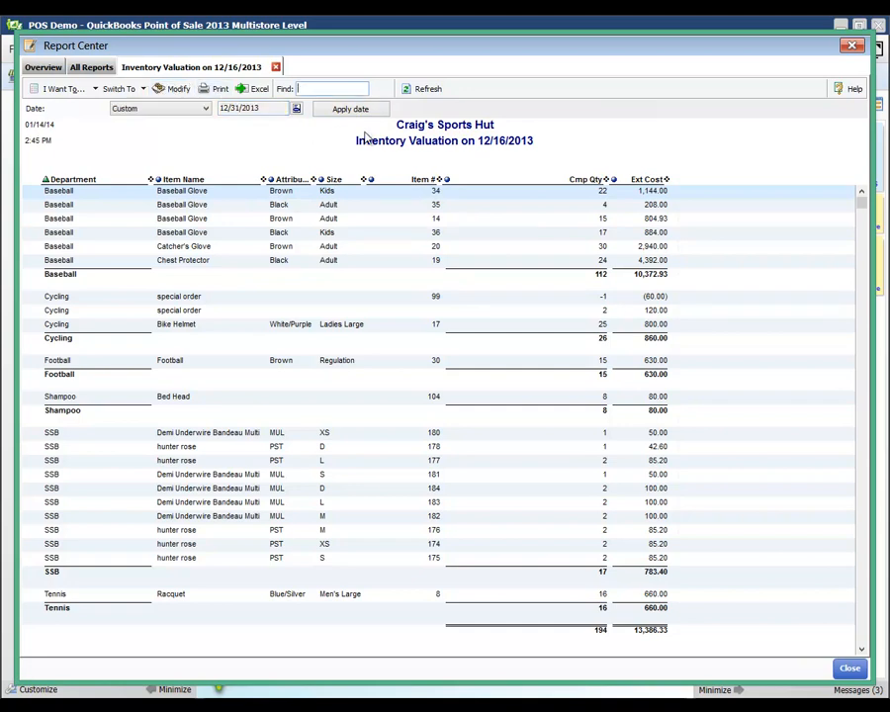
{"action": "left_click", "coordinate": [352, 109]}
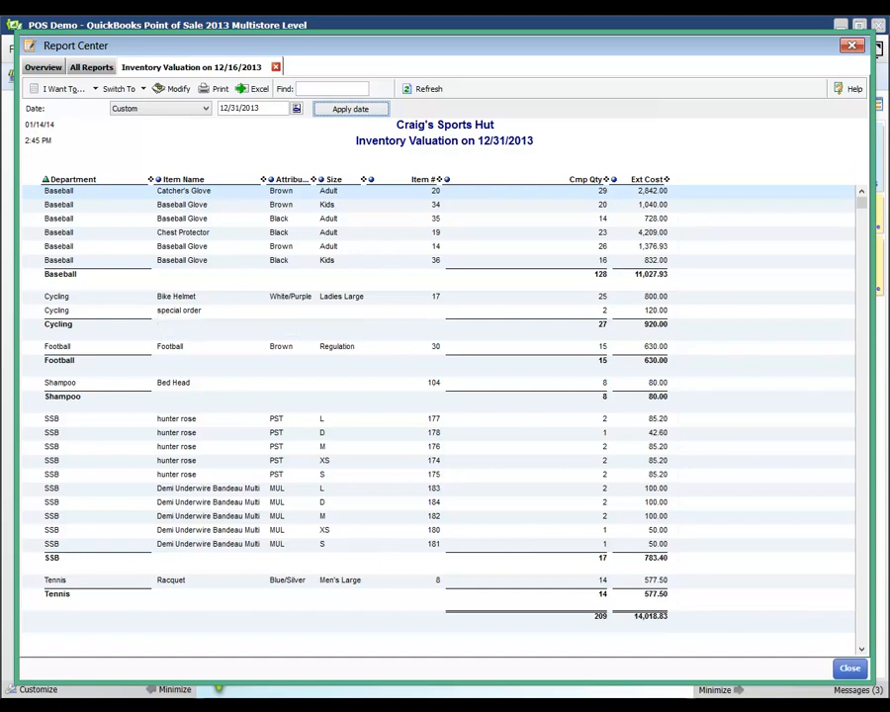
{"action": "left_click", "coordinate": [850, 669]}
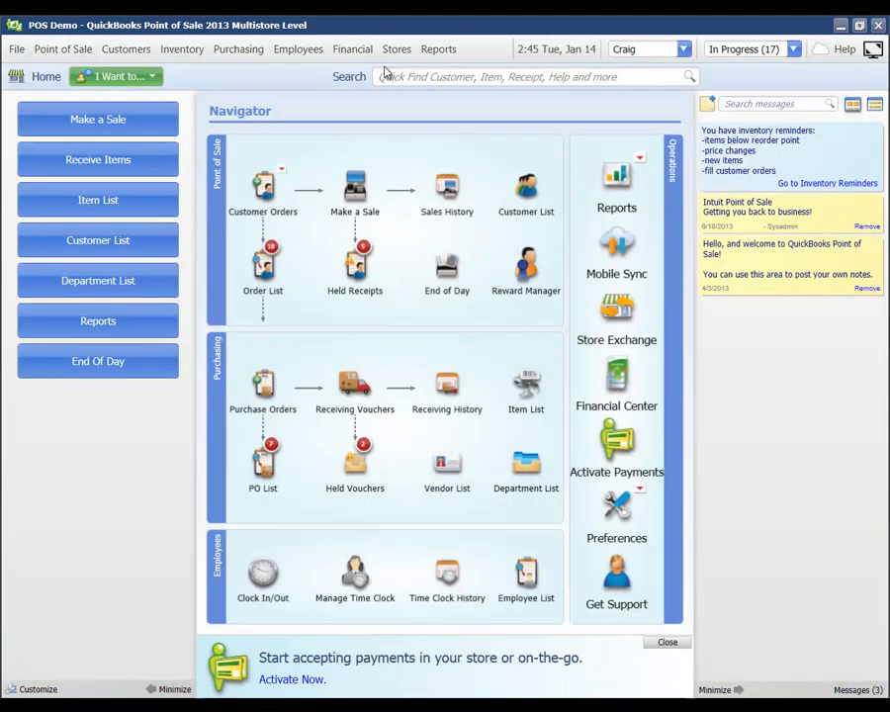
Run Reports > Customers > Sales Order Detail, review the open orders, then close it
{"action": "left_click", "coordinate": [401, 53]}
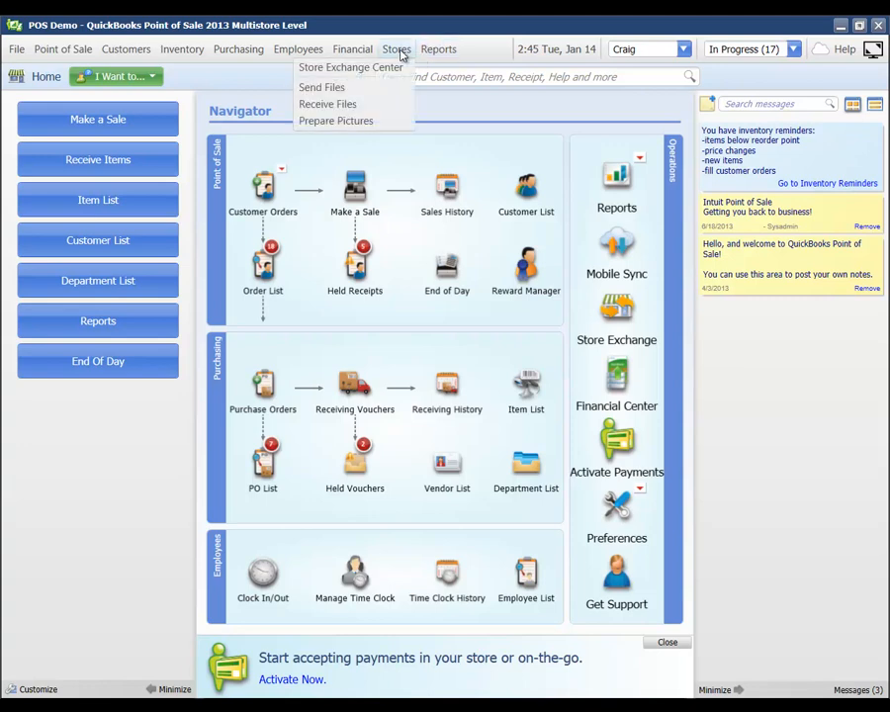
{"action": "left_click", "coordinate": [425, 55]}
{"action": "left_click", "coordinate": [431, 49]}
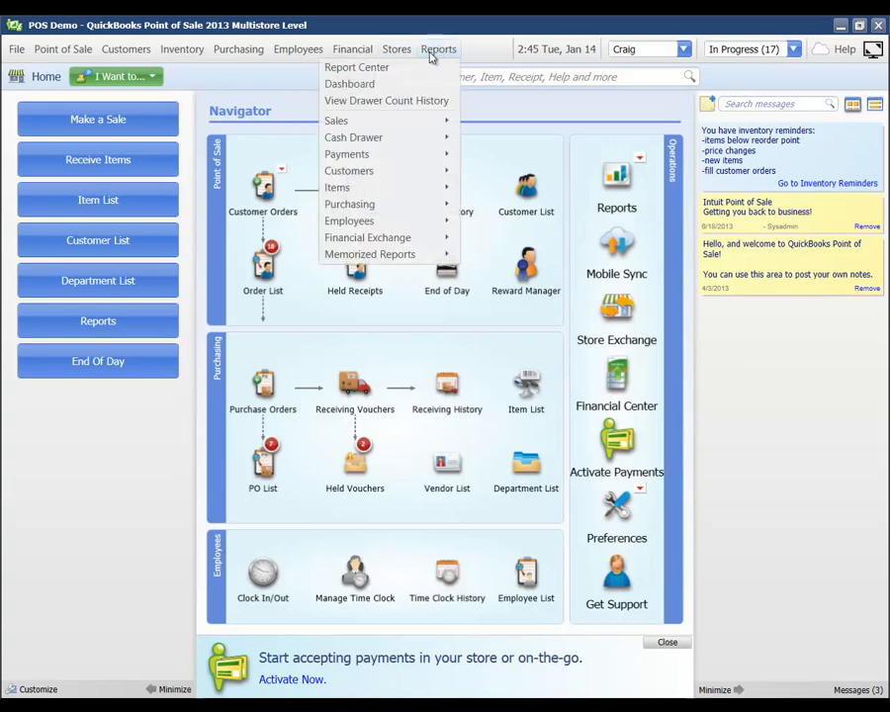
{"action": "mouse_move", "coordinate": [412, 169]}
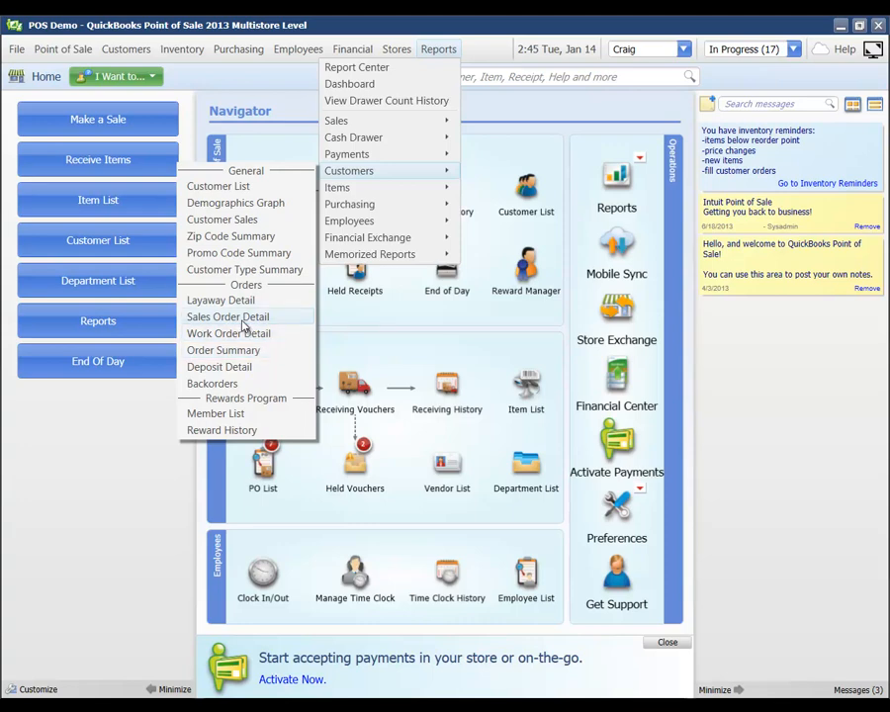
{"action": "left_click", "coordinate": [243, 323]}
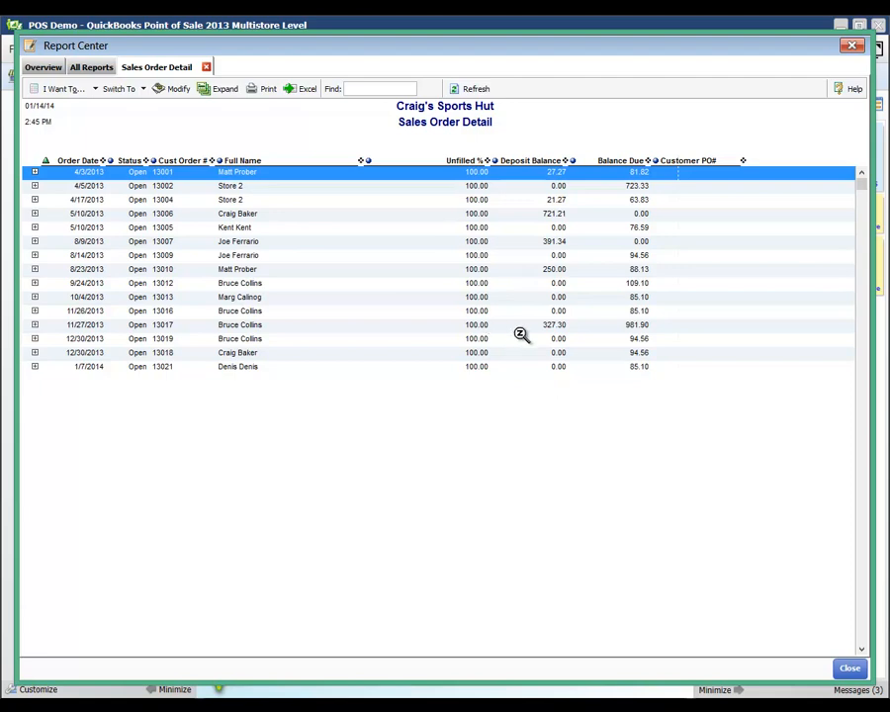
{"action": "left_click", "coordinate": [848, 669]}
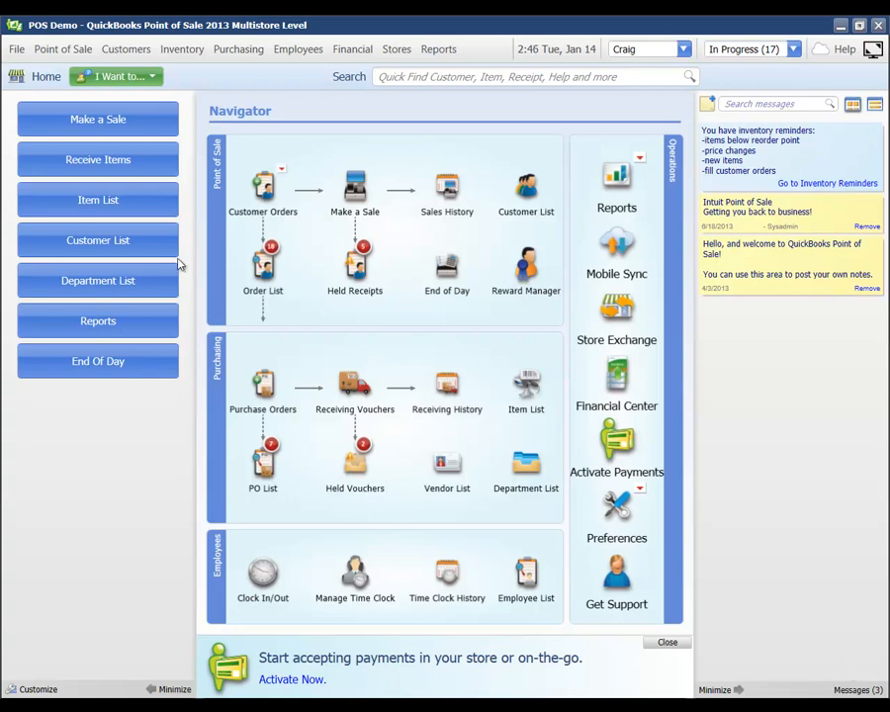
Open the Customer Center from the Customers menu to view the 32-customer summary and new-customers chart
{"action": "left_click", "coordinate": [118, 52]}
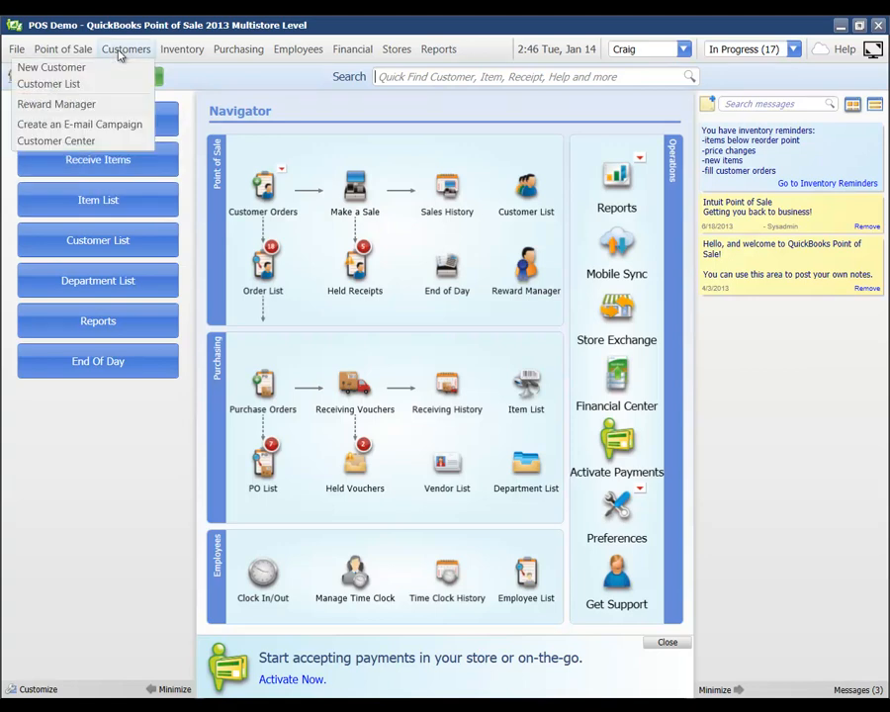
{"action": "left_click", "coordinate": [67, 141]}
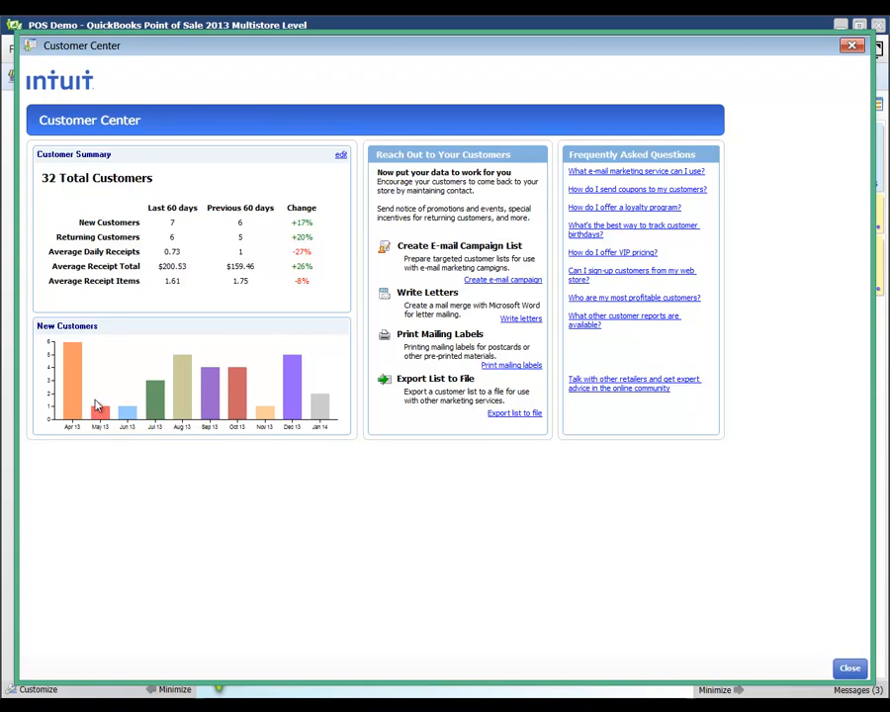
{"action": "mouse_move", "coordinate": [235, 404]}
Generate a No Activity e-mail campaign list of 7 customers, then cancel at the naming page
{"action": "left_click", "coordinate": [494, 284]}
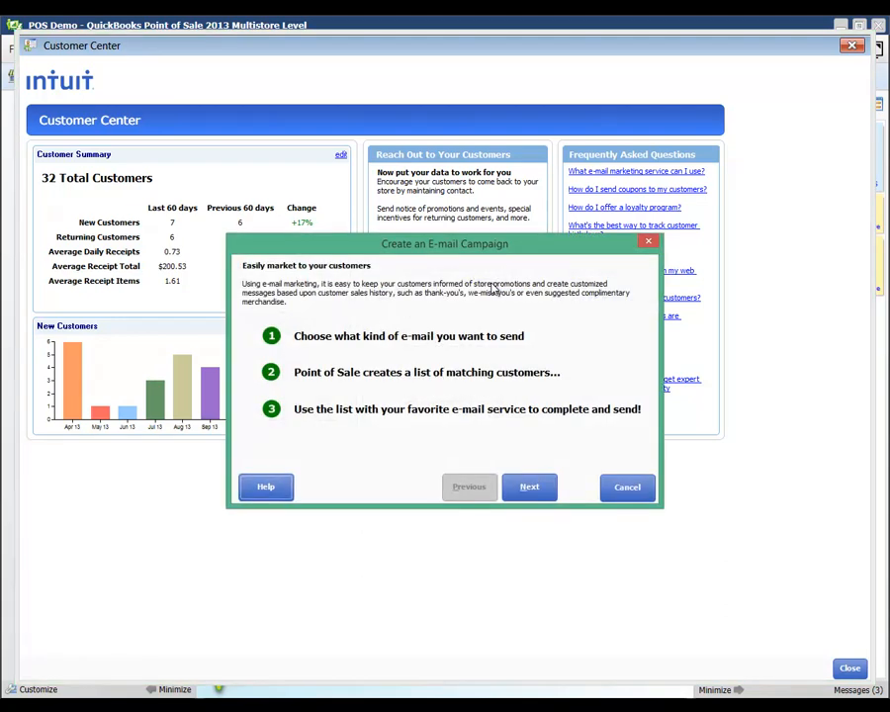
{"action": "left_click", "coordinate": [516, 489]}
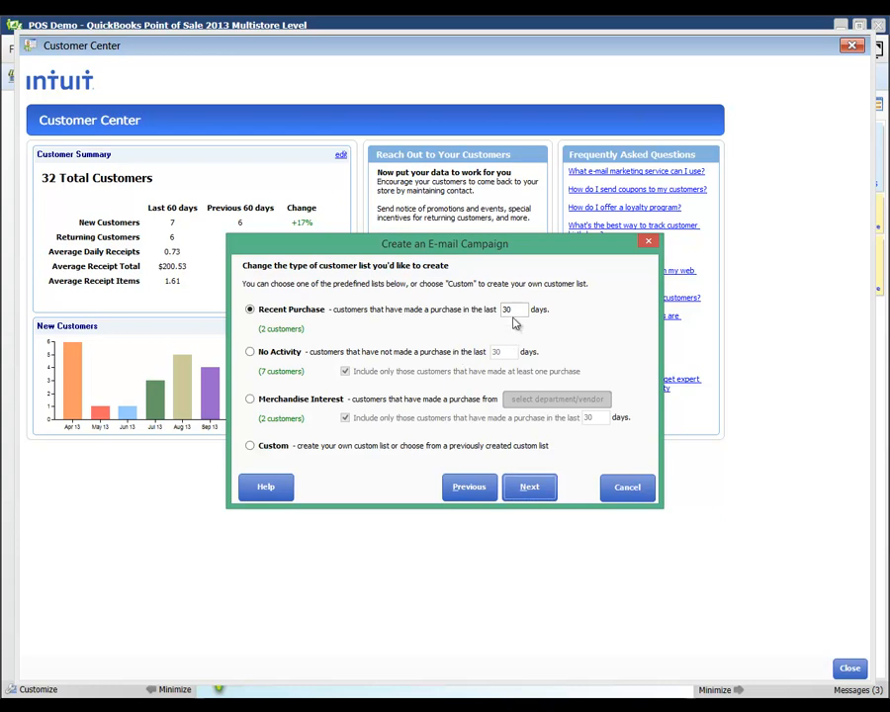
{"action": "left_click", "coordinate": [252, 354]}
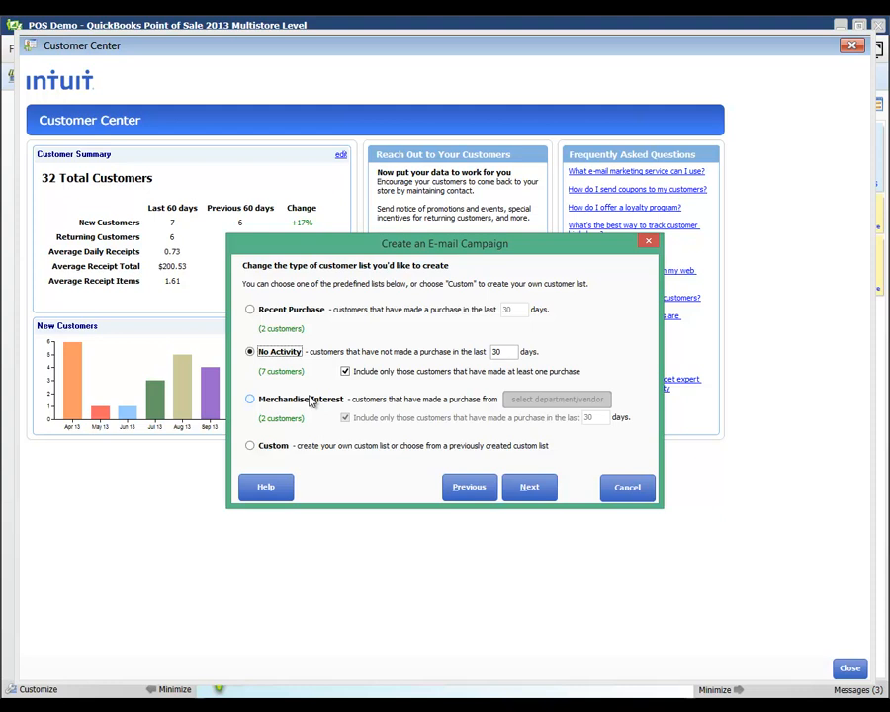
{"action": "left_click", "coordinate": [529, 489]}
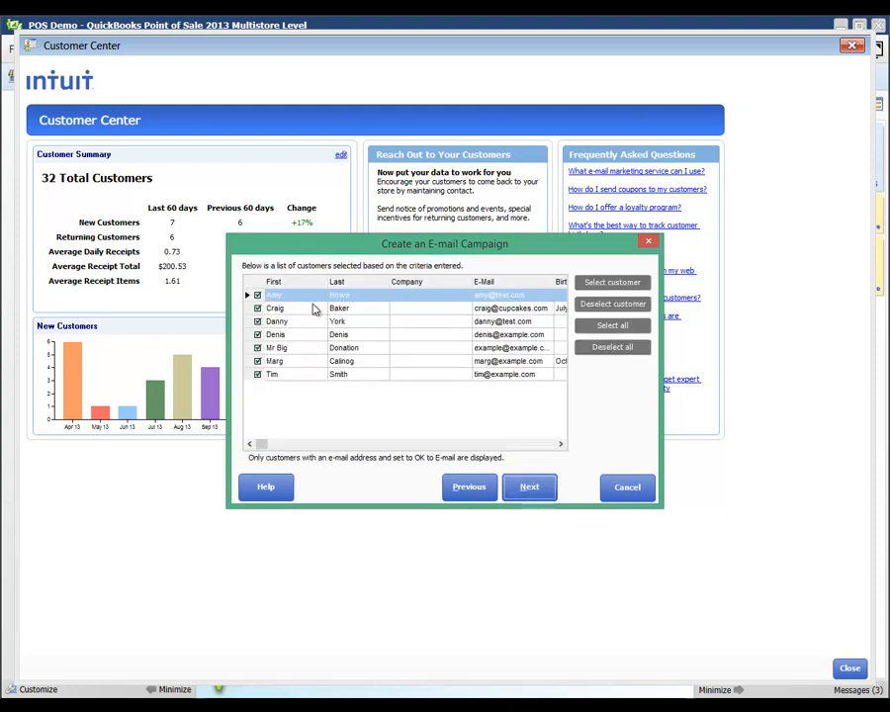
{"action": "left_click", "coordinate": [531, 490]}
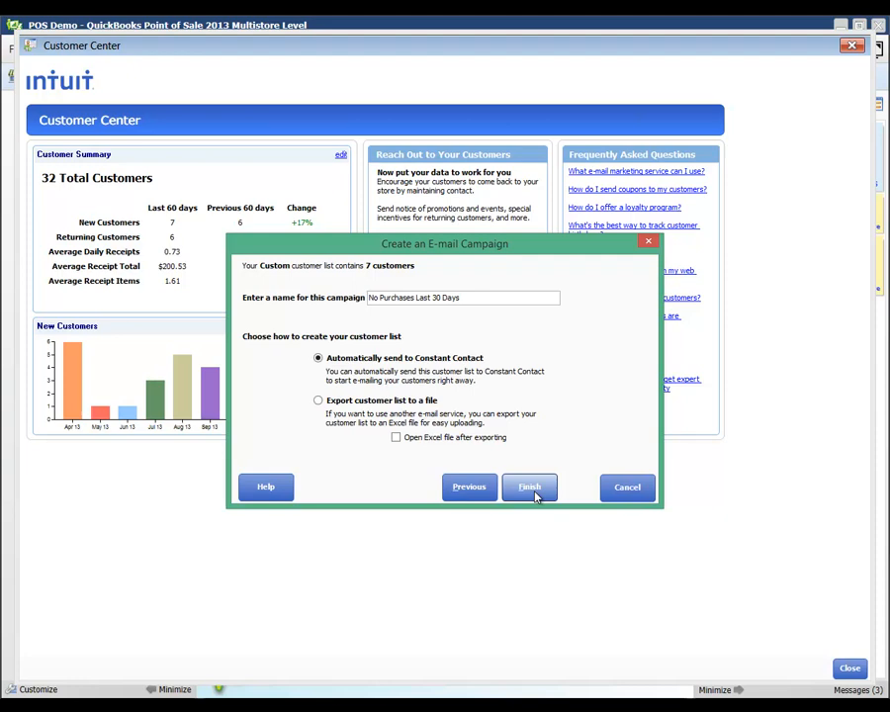
{"action": "left_click", "coordinate": [627, 486]}
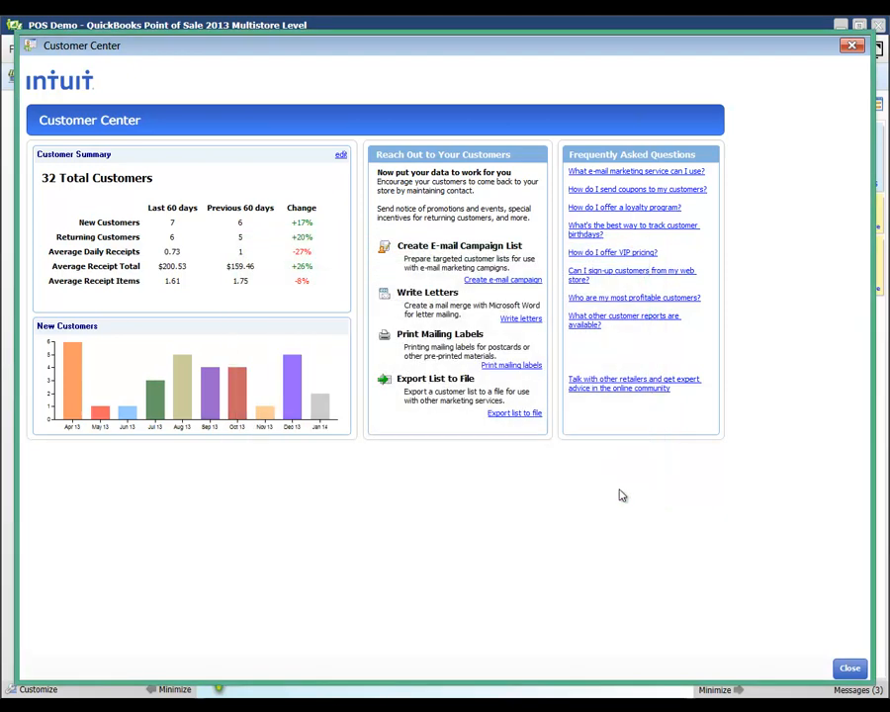
Close the Customer Center and open the Reward Manager
{"action": "left_click", "coordinate": [850, 667]}
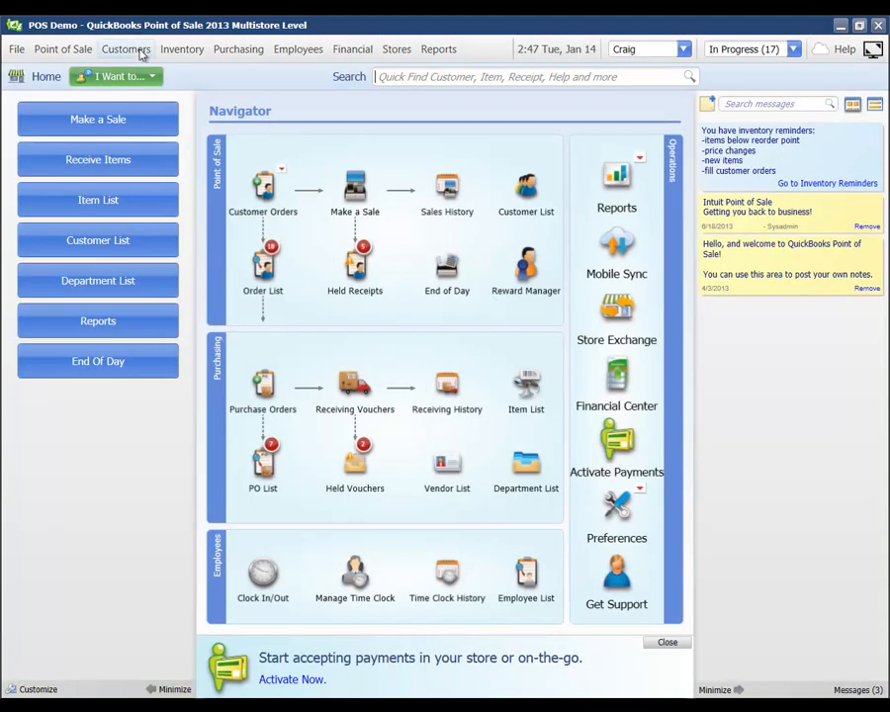
{"action": "left_click", "coordinate": [125, 49]}
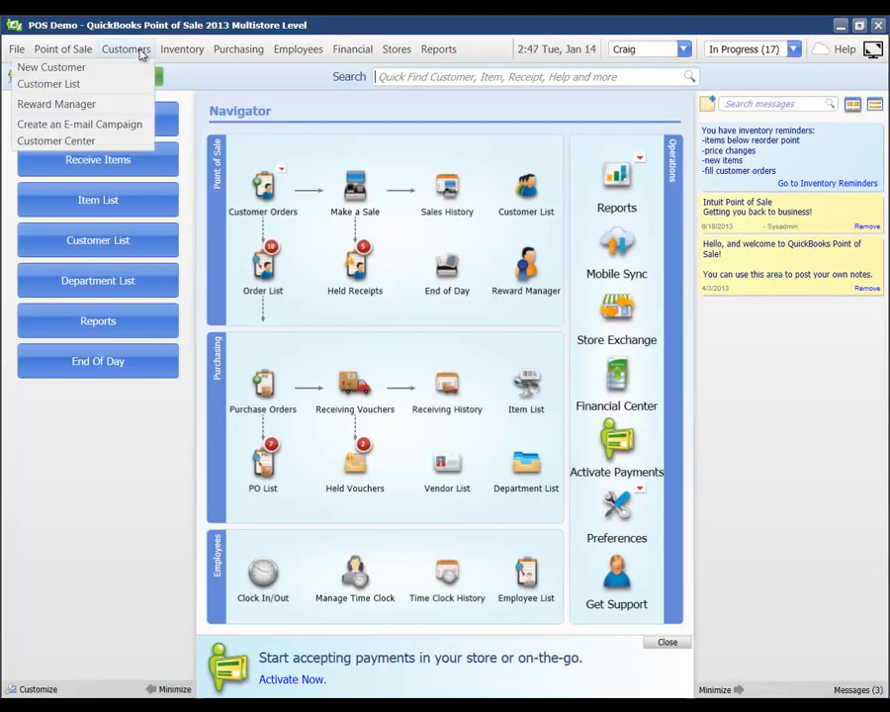
{"action": "left_click", "coordinate": [79, 105]}
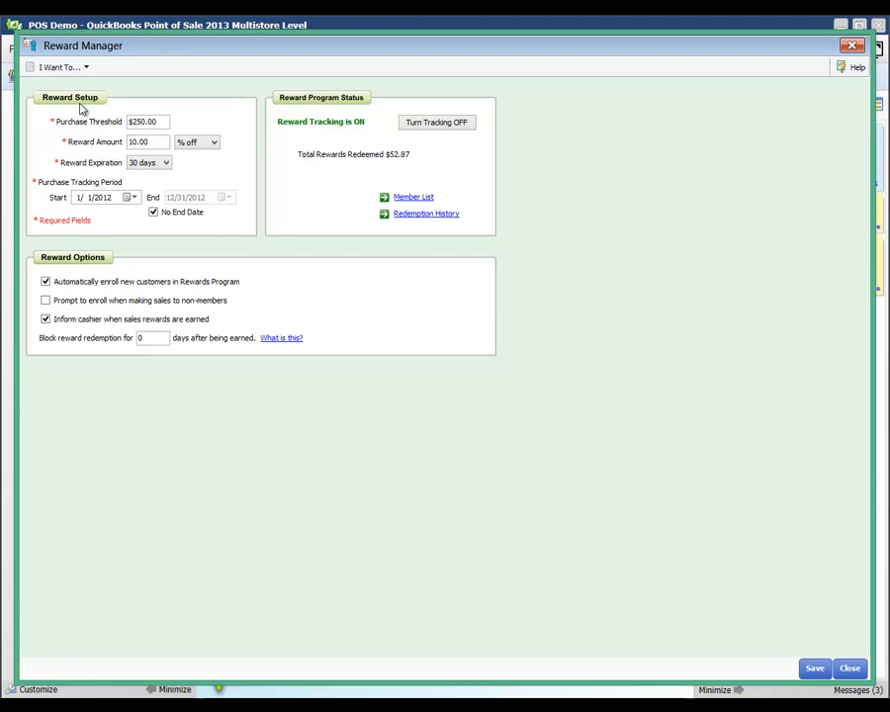
Keep the $250.00 threshold, 10.00 % off reward and 30 days, then save the reward settings
{"action": "left_click", "coordinate": [163, 122]}
{"action": "left_click", "coordinate": [155, 141]}
{"action": "left_click", "coordinate": [180, 145]}
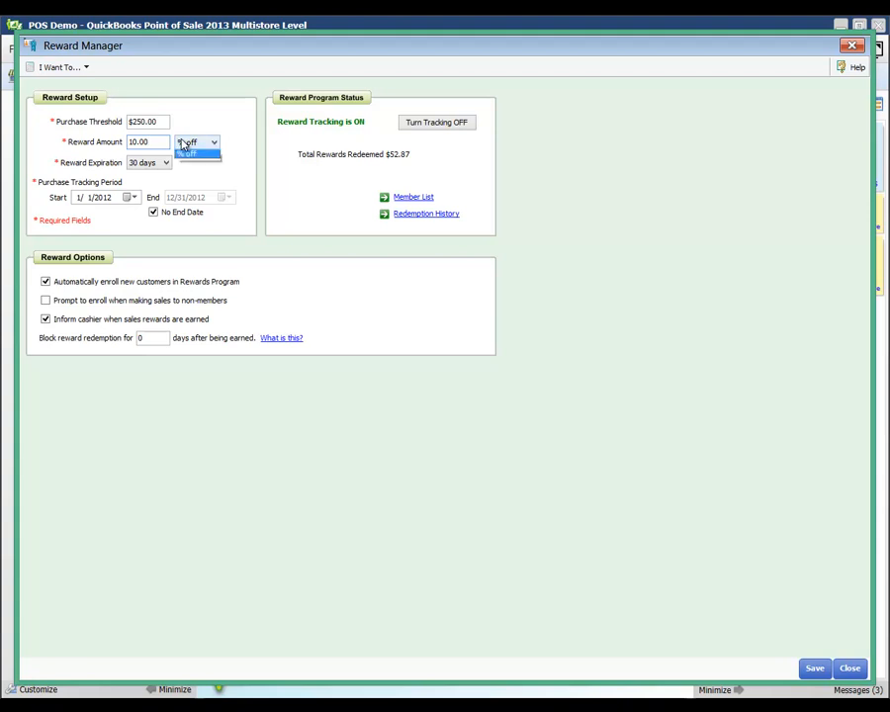
{"action": "left_click", "coordinate": [199, 123]}
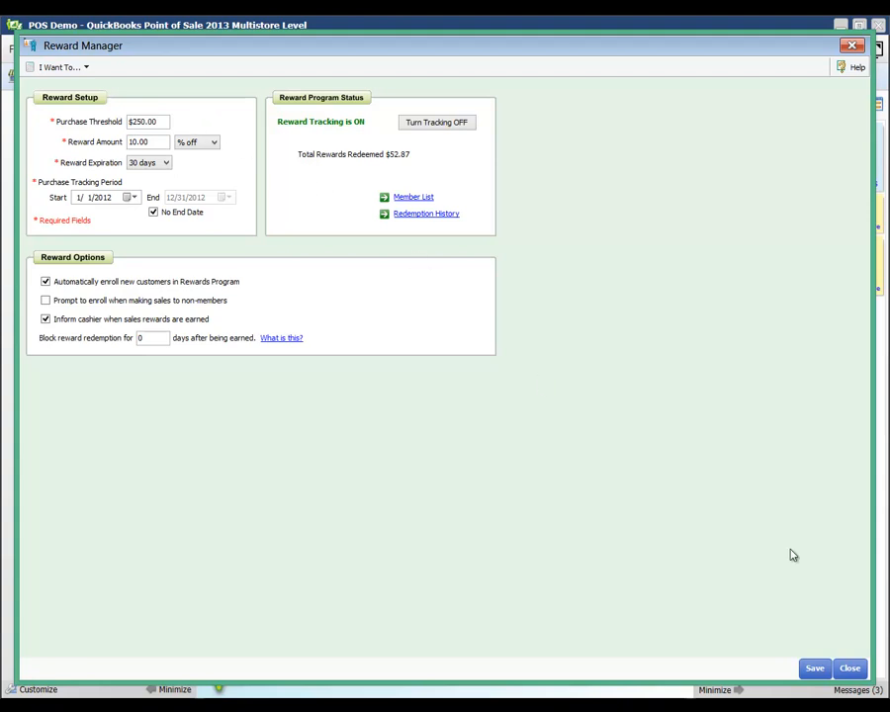
{"action": "left_click", "coordinate": [814, 668]}
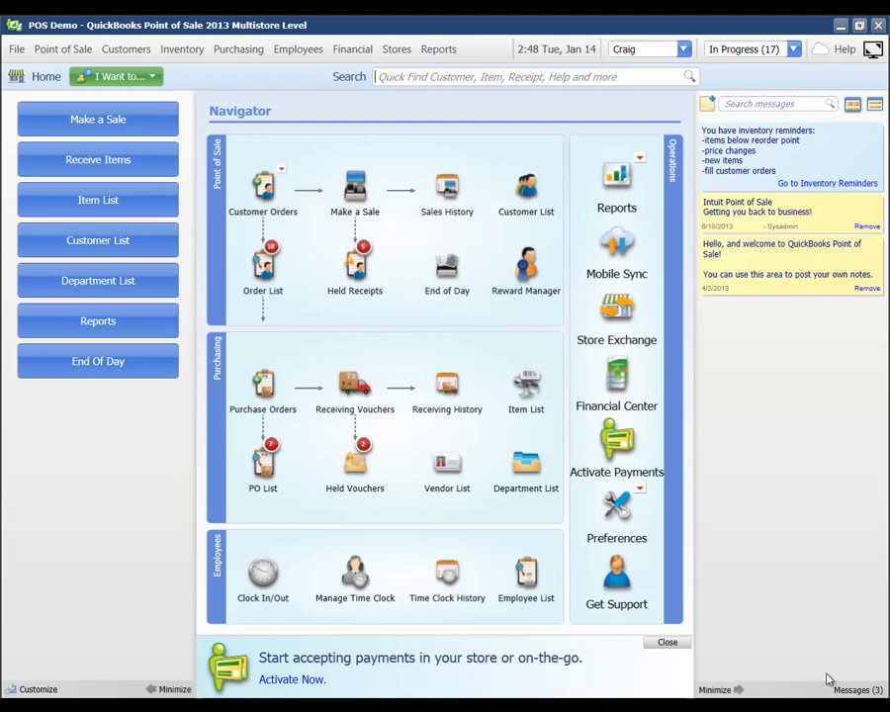
Run End of Day with a Last Week Z-Out Drawer Count report and QuickBooks data exchange checked
{"action": "left_click", "coordinate": [441, 268]}
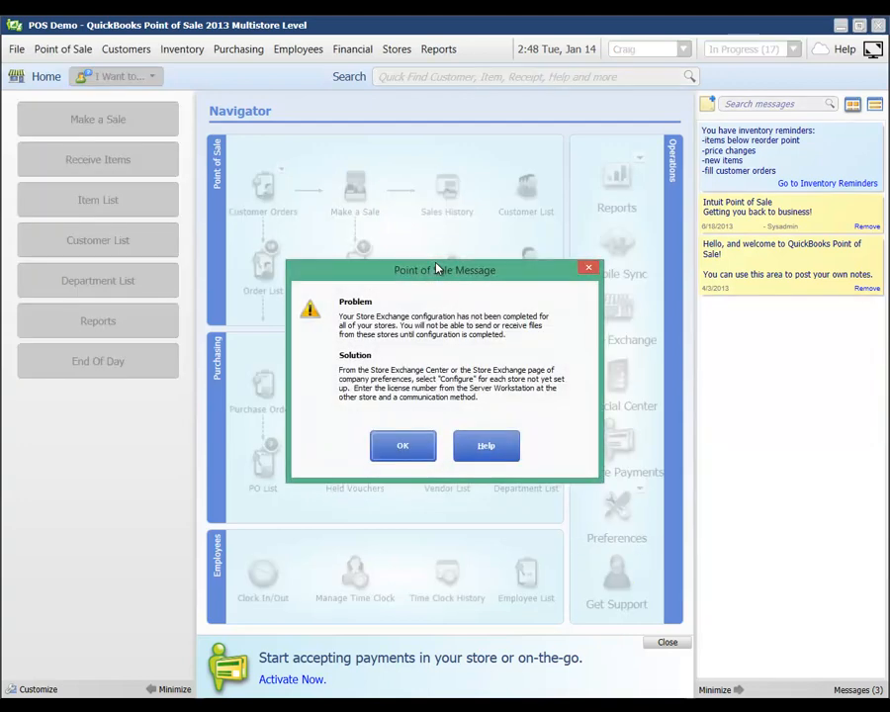
{"action": "left_click", "coordinate": [399, 463]}
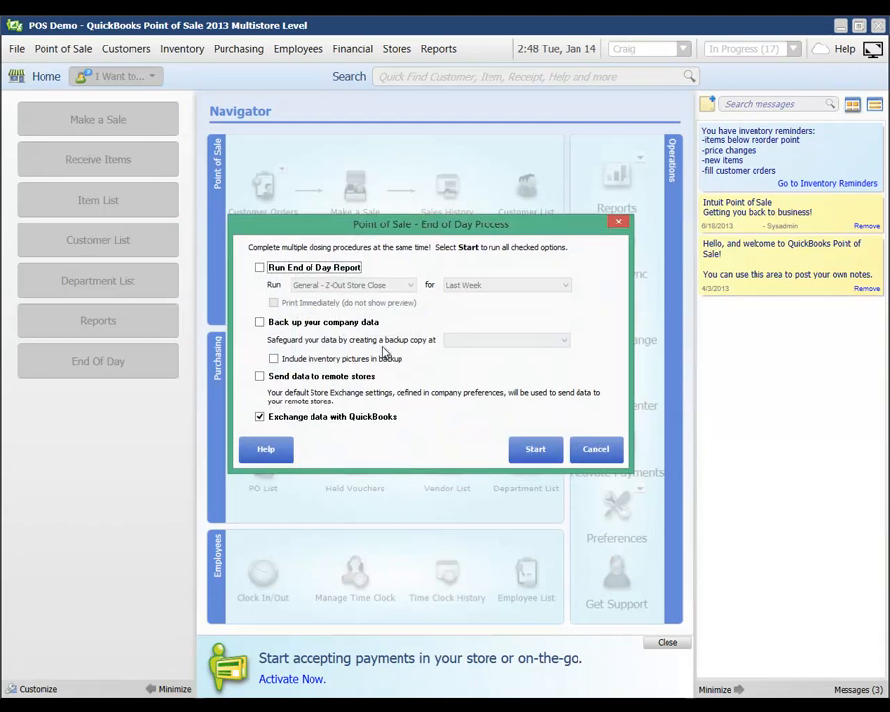
{"action": "left_click", "coordinate": [260, 269]}
{"action": "left_click", "coordinate": [311, 286]}
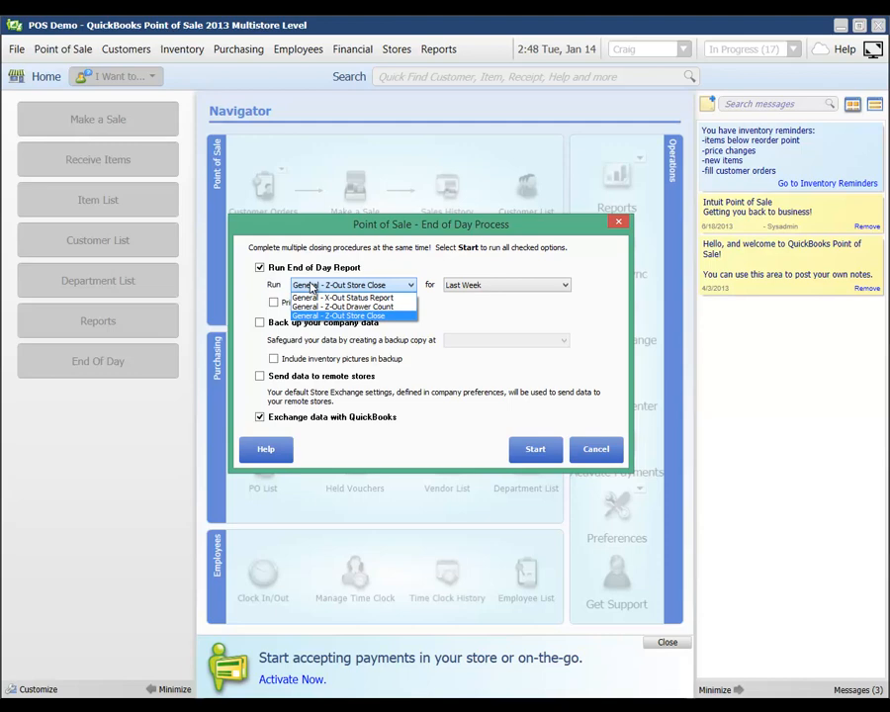
{"action": "left_click", "coordinate": [366, 307]}
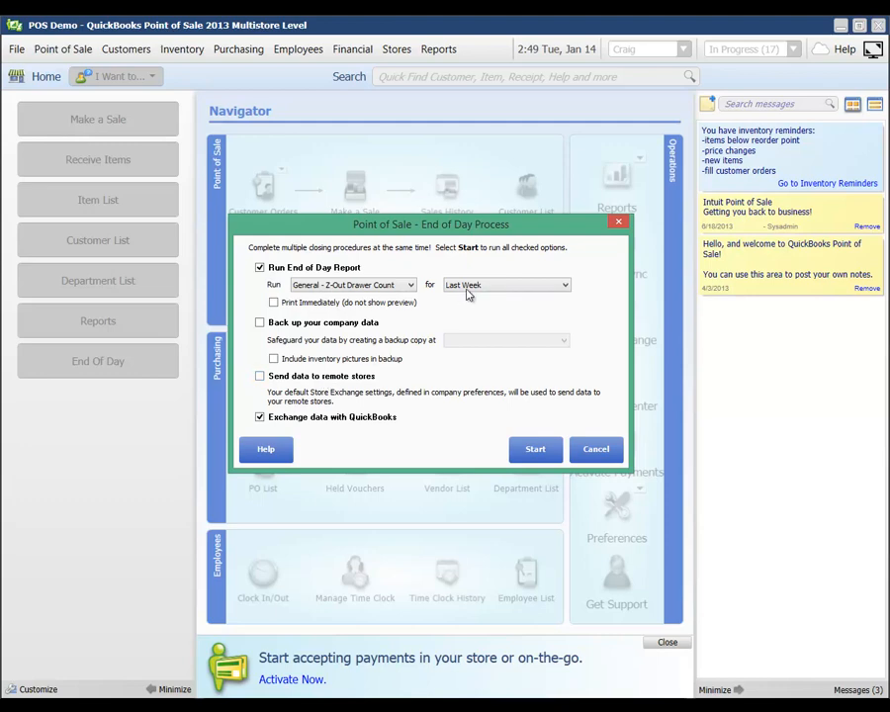
{"action": "left_click", "coordinate": [305, 285]}
{"action": "left_click", "coordinate": [527, 449]}
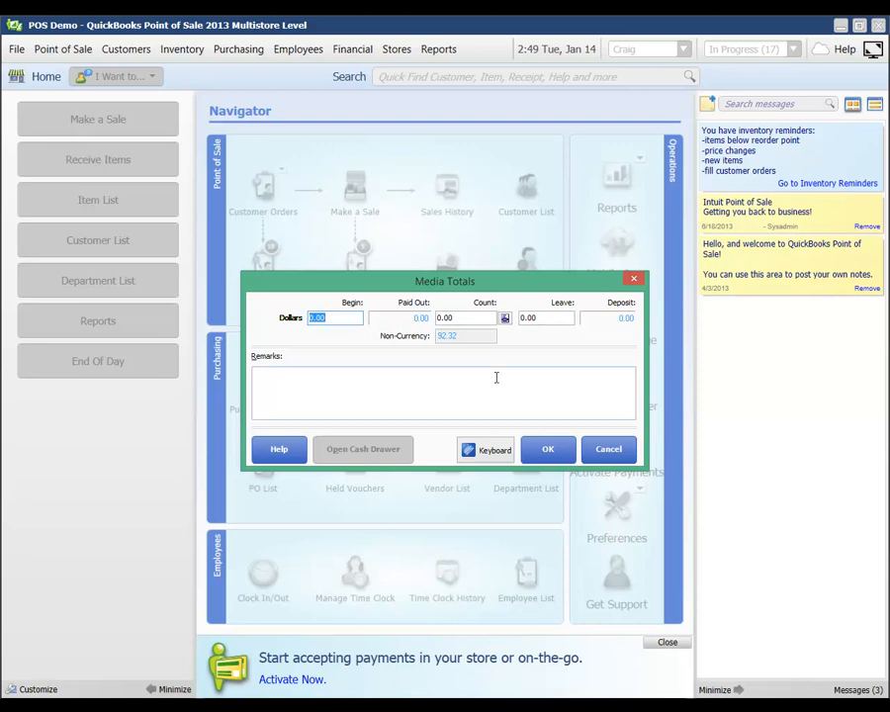
Enter a 50.00 opening balance, then fill in and discard the bill-and-coin count breakdown
{"action": "type", "text": "50"}
{"action": "key", "text": "Tab"}
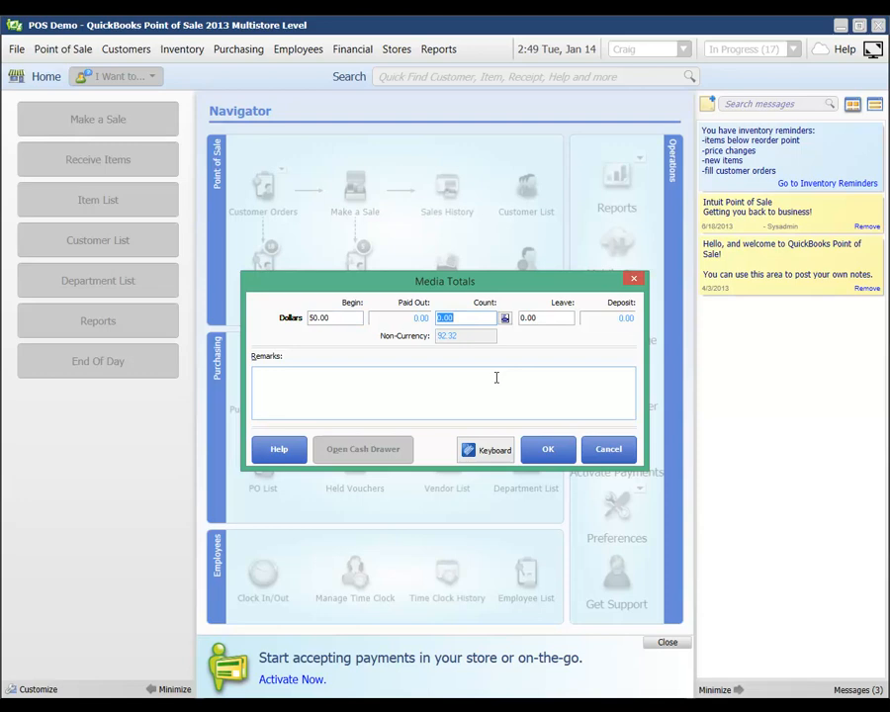
{"action": "left_click", "coordinate": [506, 318]}
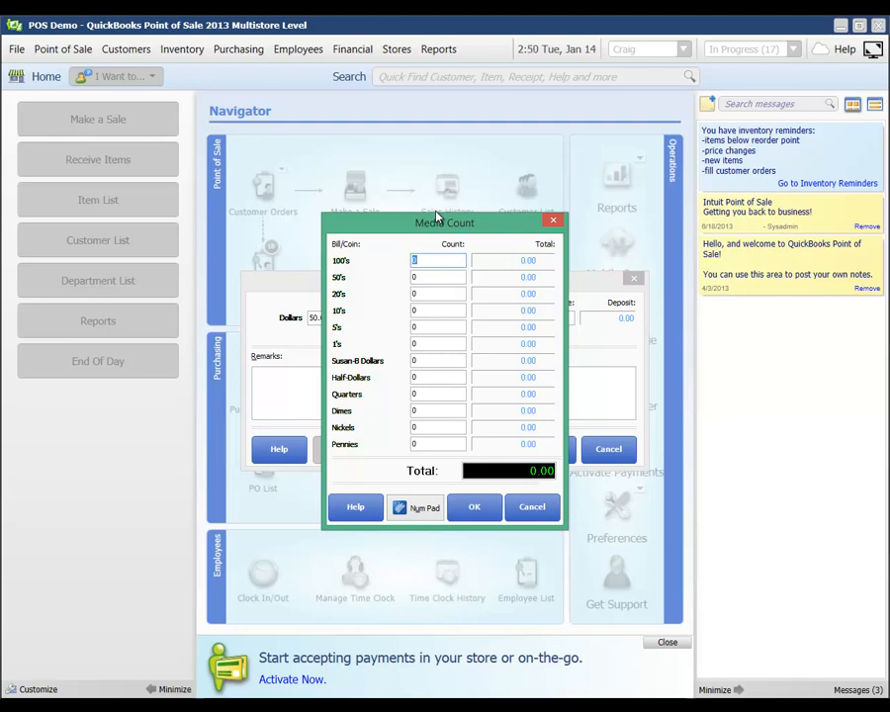
{"action": "type", "text": "1"}
{"action": "key", "text": "Tab"}
{"action": "key", "text": "Tab"}
{"action": "key", "text": "Tab"}
{"action": "type", "text": "3"}
{"action": "key", "text": "Tab"}
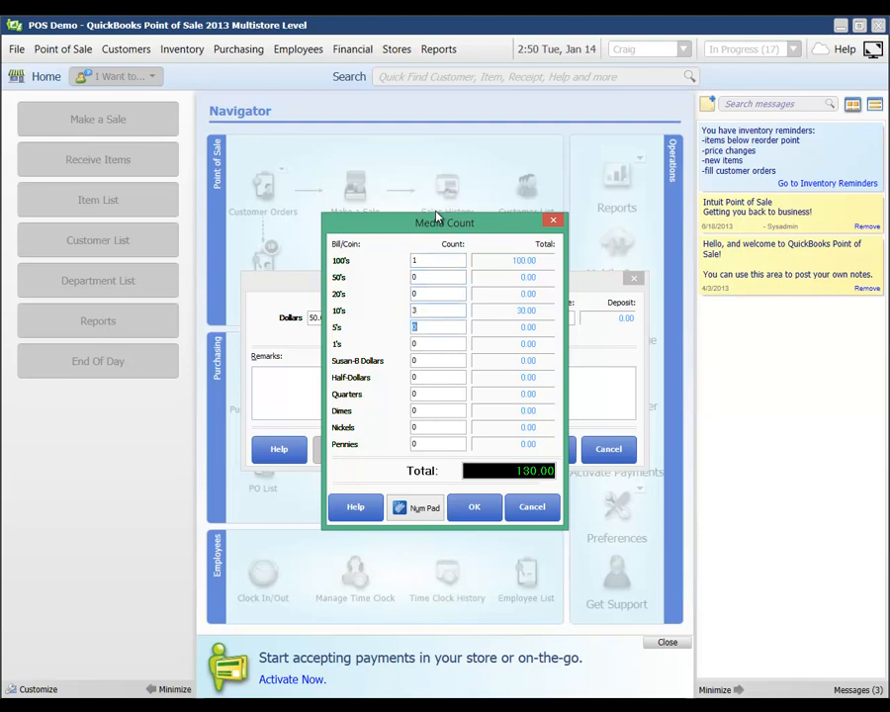
{"action": "type", "text": "4"}
{"action": "key", "text": "Tab"}
{"action": "key", "text": "Tab"}
{"action": "type", "text": "5"}
{"action": "key", "text": "Tab"}
{"action": "type", "text": "2"}
{"action": "key", "text": "Tab"}
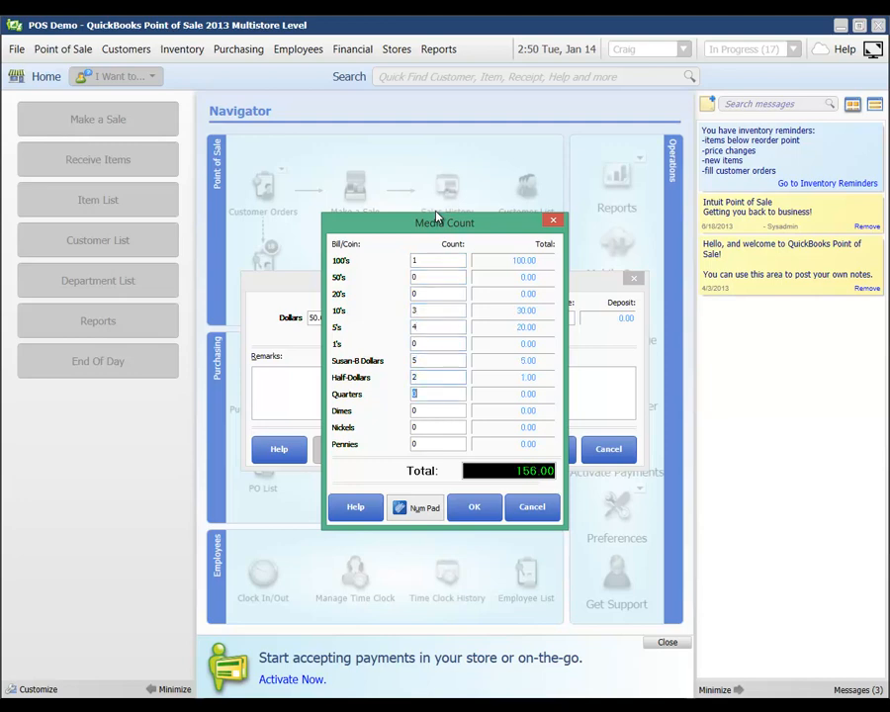
{"action": "key", "text": "Tab"}
{"action": "type", "text": "2"}
{"action": "key", "text": "Tab"}
{"action": "left_click", "coordinate": [530, 505]}
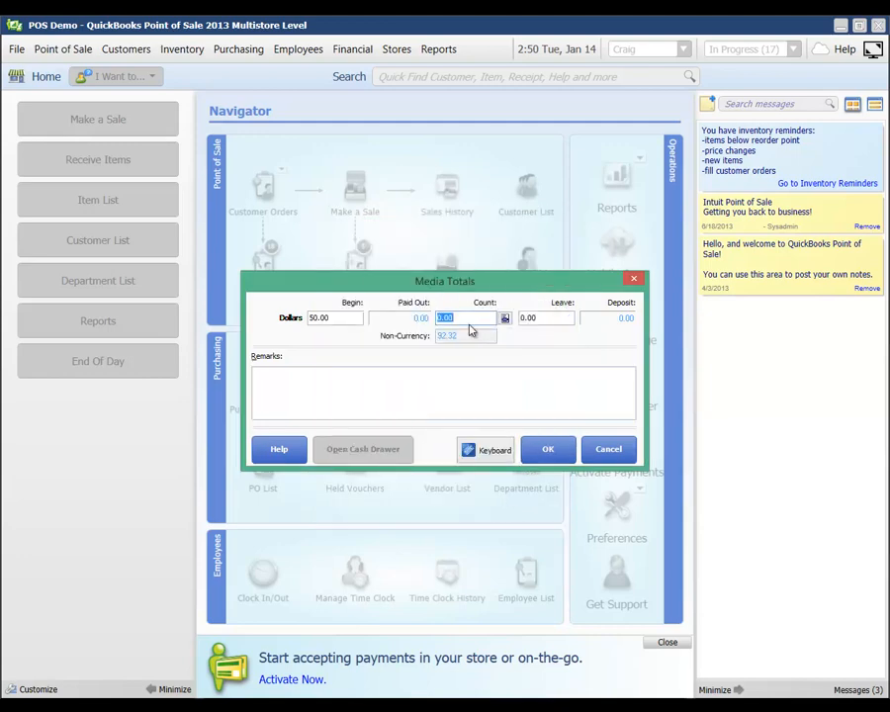
Enter a 145 drawer count, accept the $482.72 shortage, and skip choosing a report template
{"action": "type", "text": "145"}
{"action": "key", "text": "Return"}
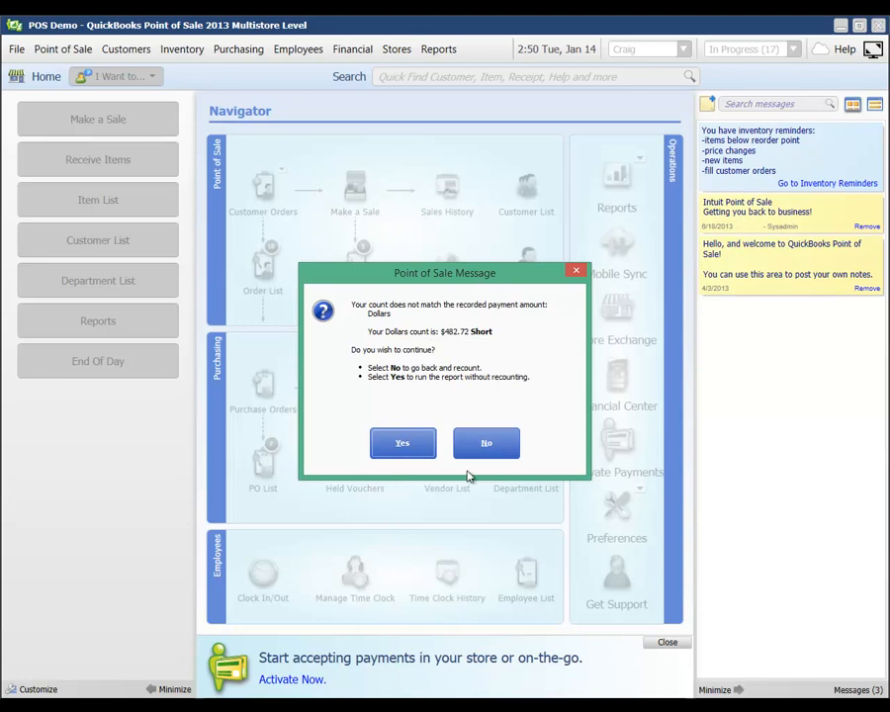
{"action": "left_click", "coordinate": [403, 446]}
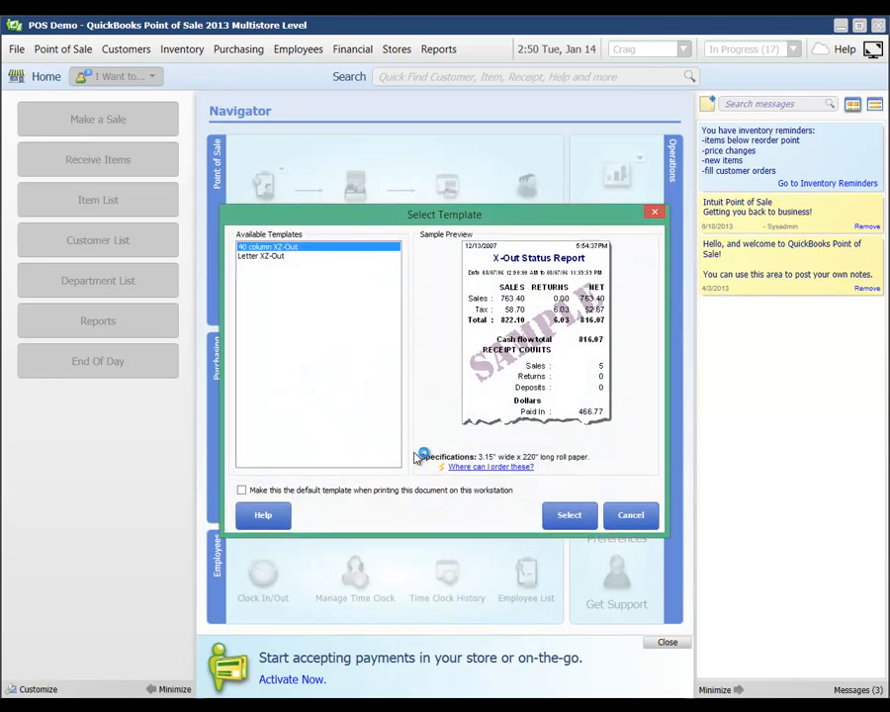
{"action": "left_click", "coordinate": [627, 514]}
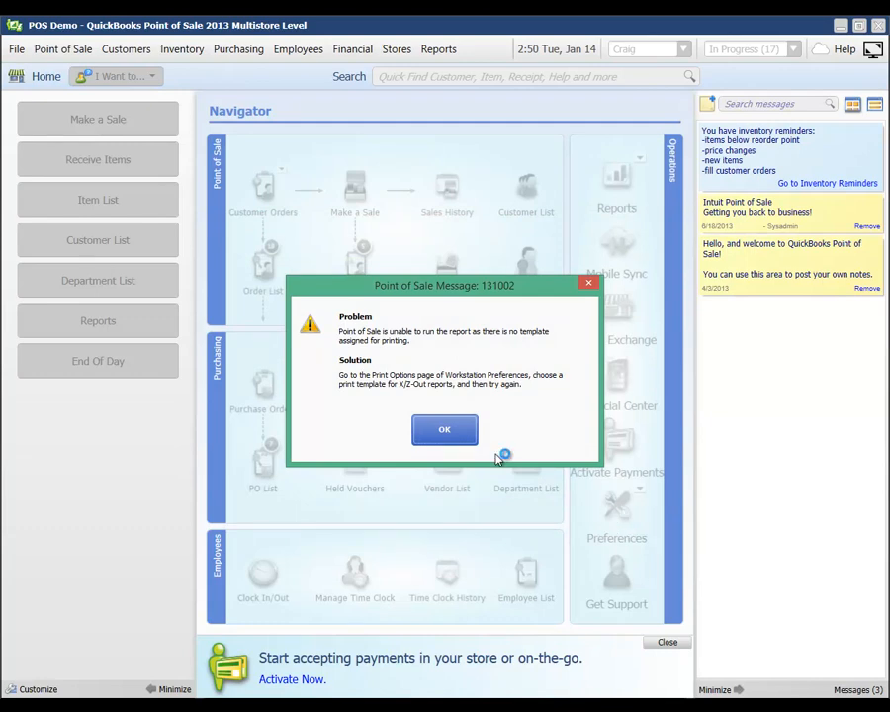
Dismiss the missing-template warning, let the exchange finish, and switch to QuickBooks Enterprise's Sports Hut Home page
{"action": "left_click", "coordinate": [444, 428]}
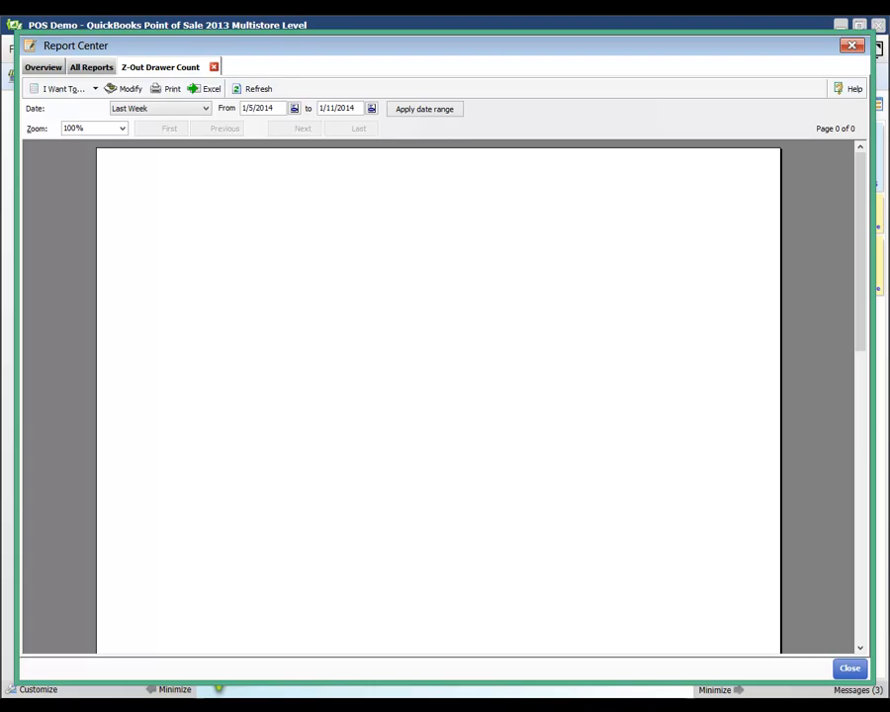
{"action": "mouse_move", "coordinate": [134, 706]}
{"action": "left_click", "coordinate": [134, 625]}
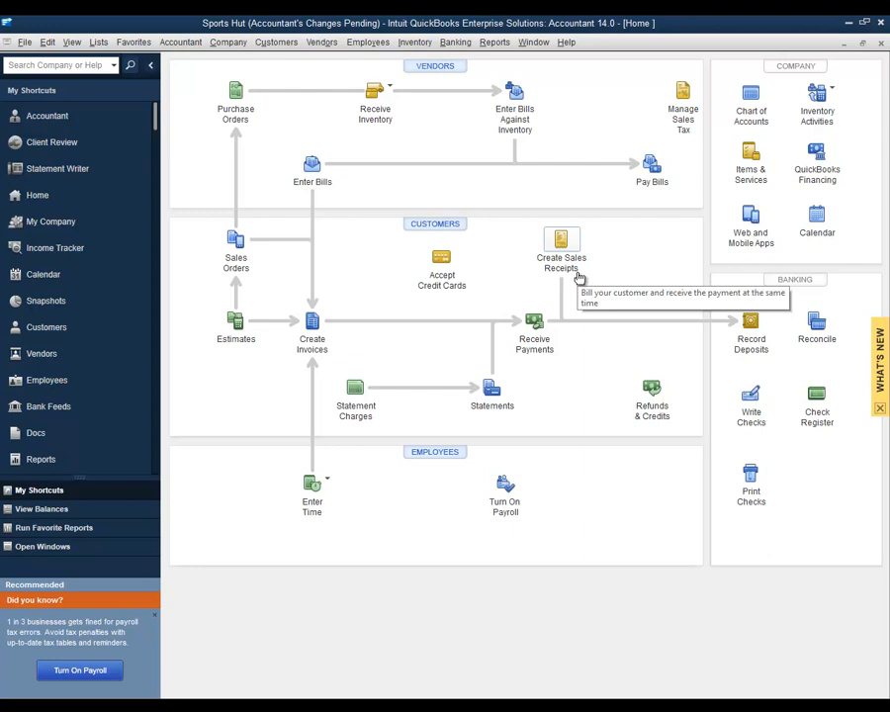
{"action": "left_click", "coordinate": [750, 324]}
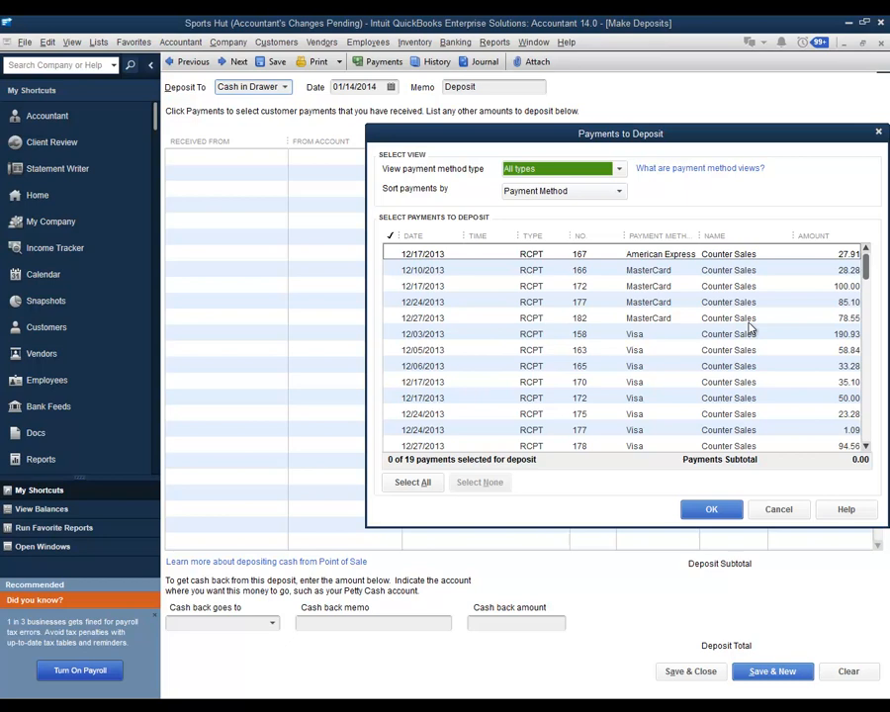
{"action": "left_click", "coordinate": [391, 317]}
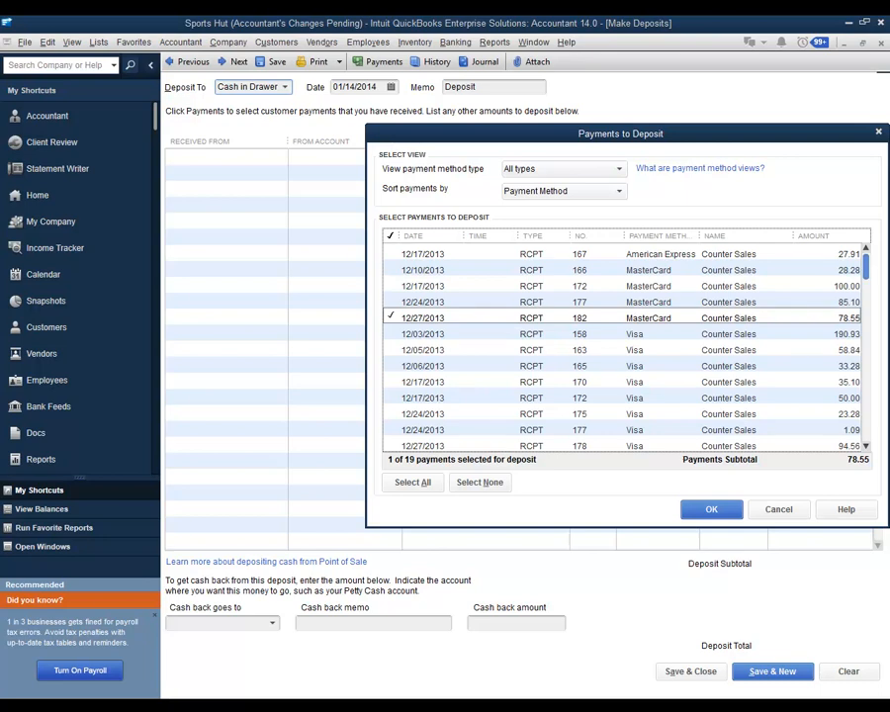
{"action": "scroll", "coordinate": [624, 352], "scroll_direction": "down", "scroll_amount": 3}
{"action": "left_click", "coordinate": [390, 398]}
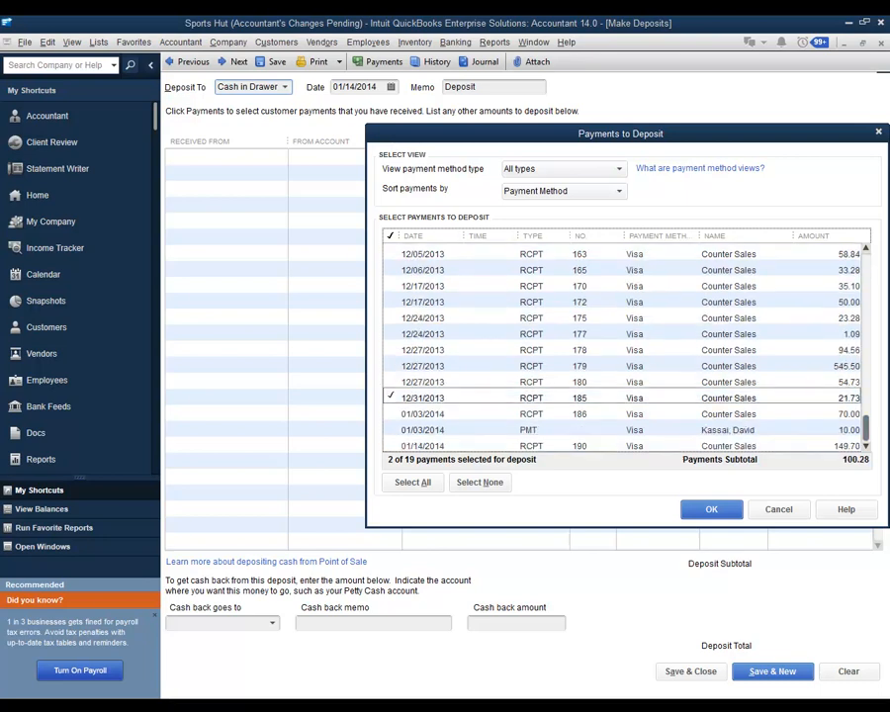
{"action": "left_click", "coordinate": [768, 505]}
{"action": "left_click", "coordinate": [672, 673]}
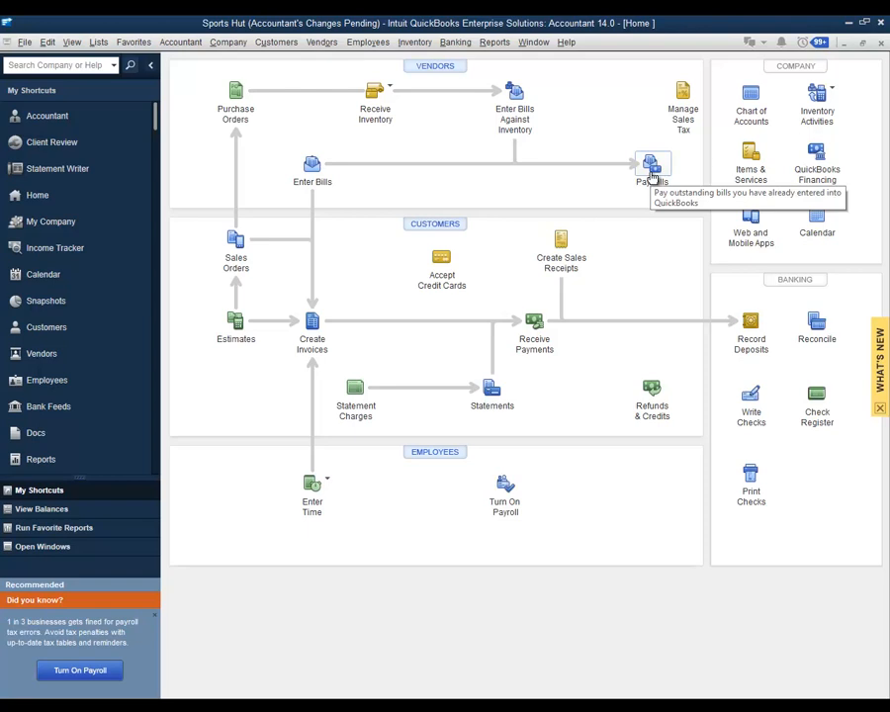
{"action": "left_click", "coordinate": [652, 177]}
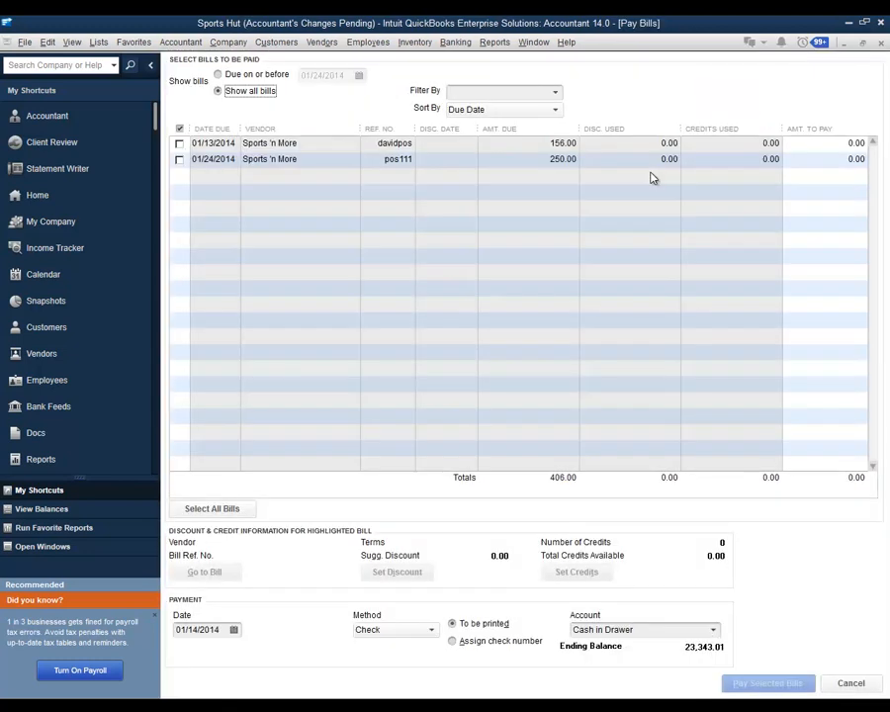
{"action": "left_click", "coordinate": [405, 161]}
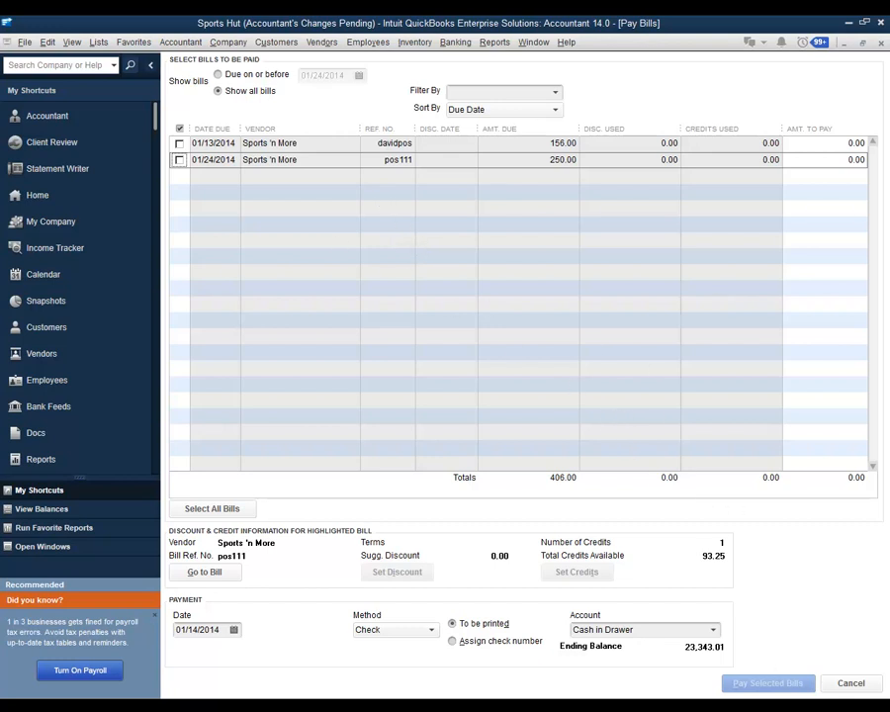
{"action": "left_click", "coordinate": [853, 682]}
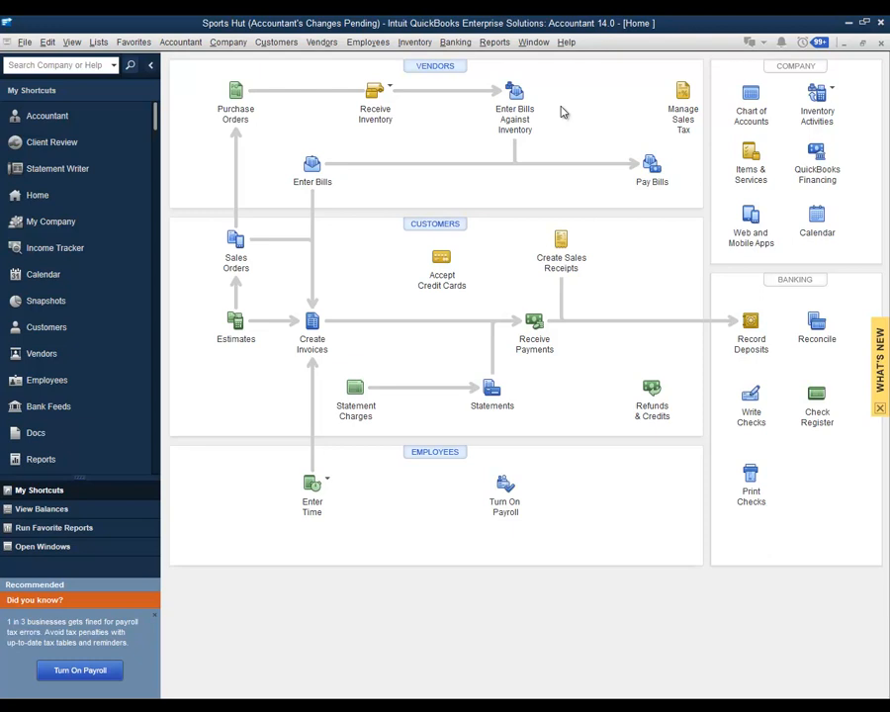
Open the Profit & Loss Standard report and review its Merchandise Sales breakdown
{"action": "left_click", "coordinate": [497, 43]}
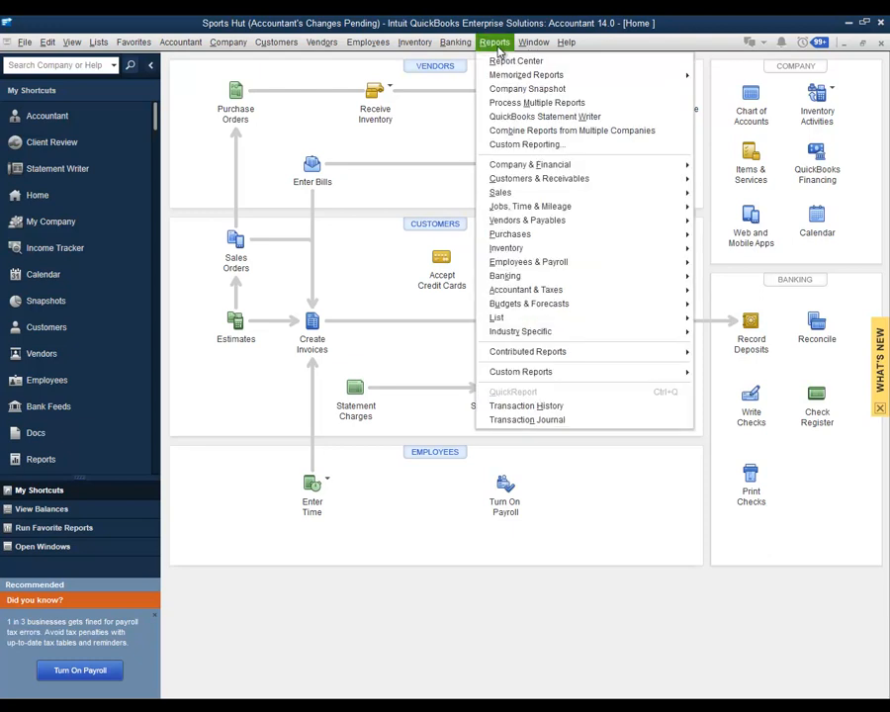
{"action": "mouse_move", "coordinate": [567, 168]}
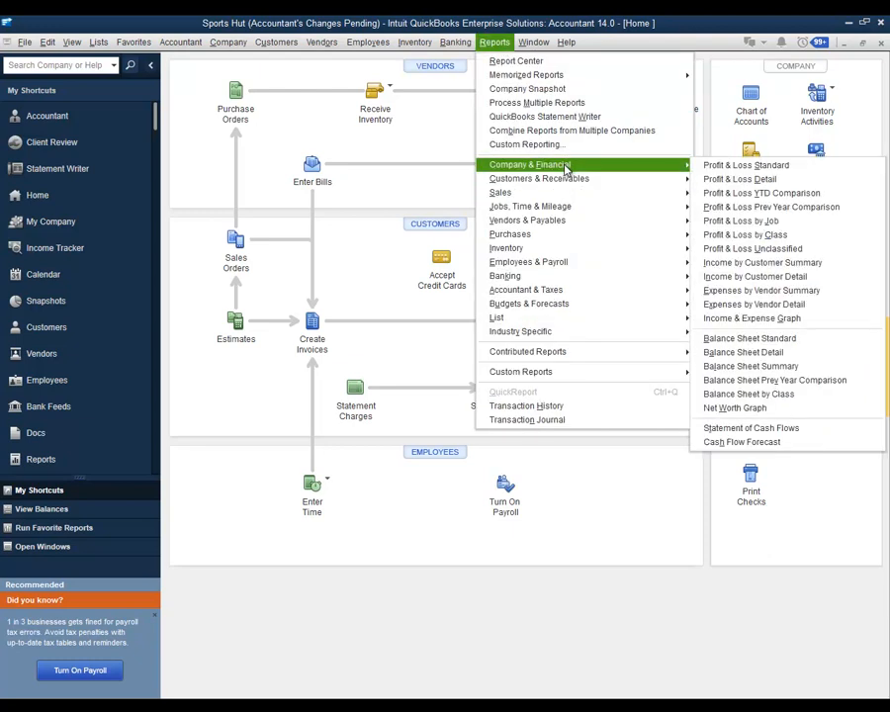
{"action": "left_click", "coordinate": [709, 167]}
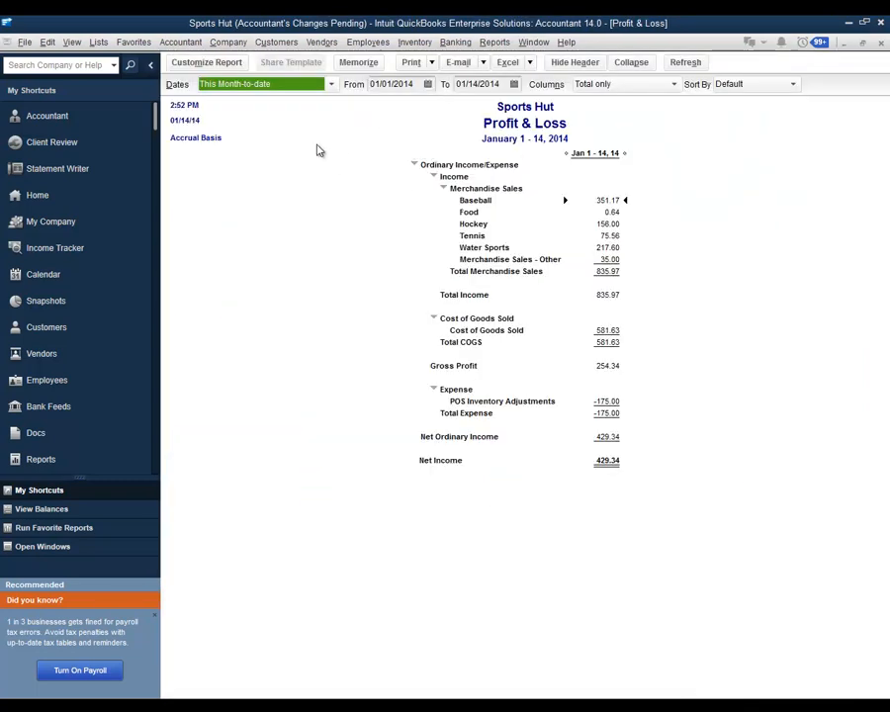
{"action": "left_click", "coordinate": [504, 191]}
{"action": "left_click", "coordinate": [502, 192]}
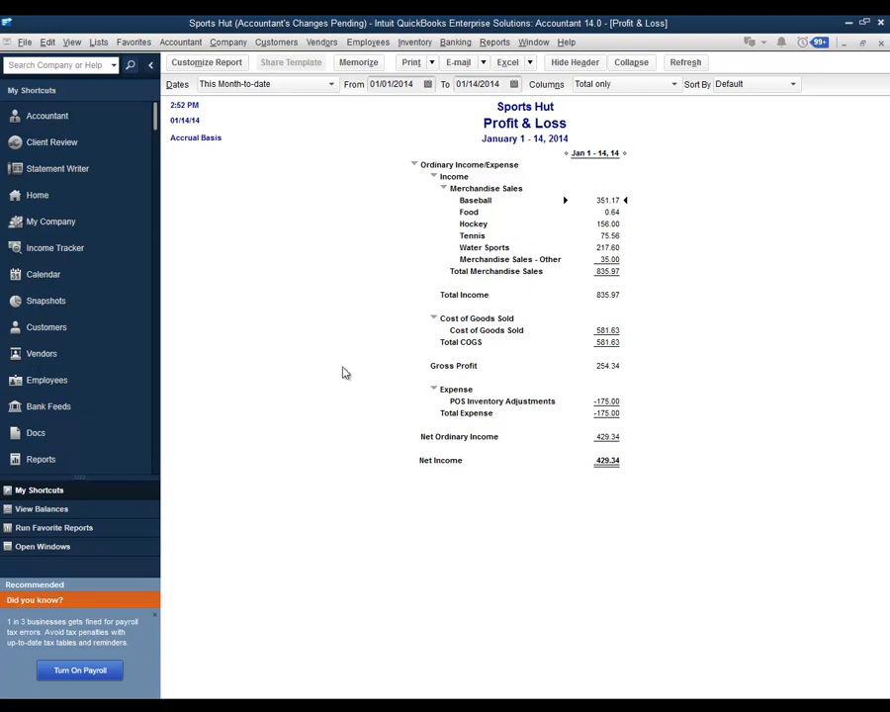
Open the Sales Tax Liability report, then close the empty POS Z-Out Drawer Count report
{"action": "left_click", "coordinate": [495, 43]}
{"action": "mouse_move", "coordinate": [588, 168]}
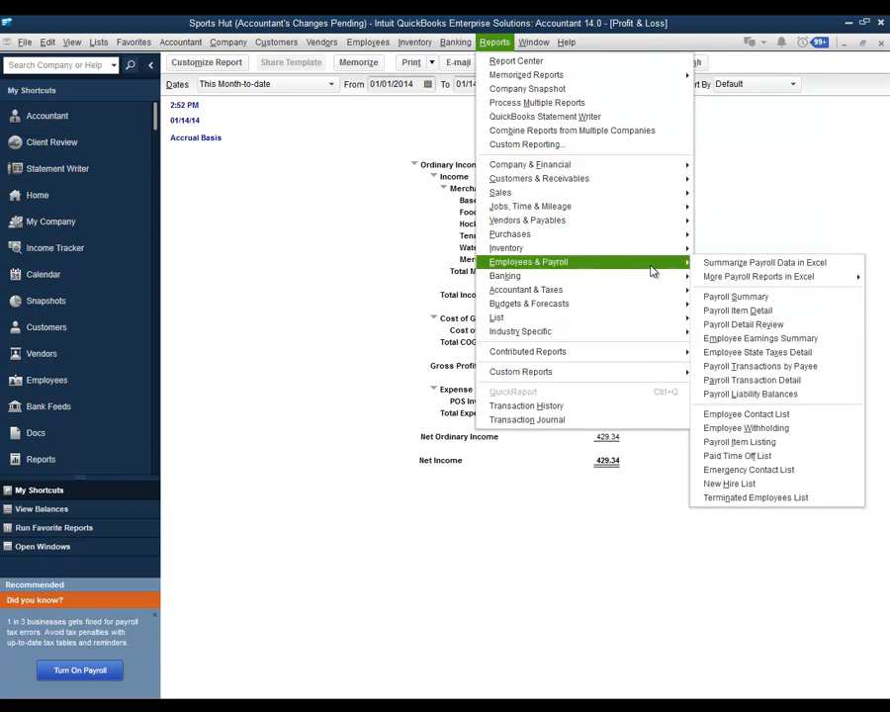
{"action": "mouse_move", "coordinate": [612, 222]}
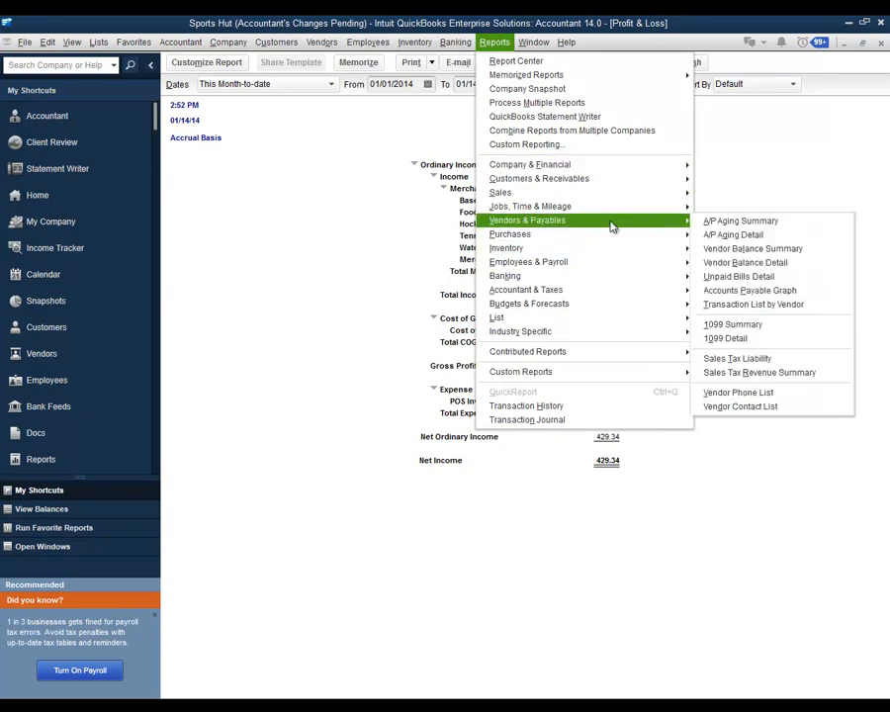
{"action": "left_click", "coordinate": [735, 359]}
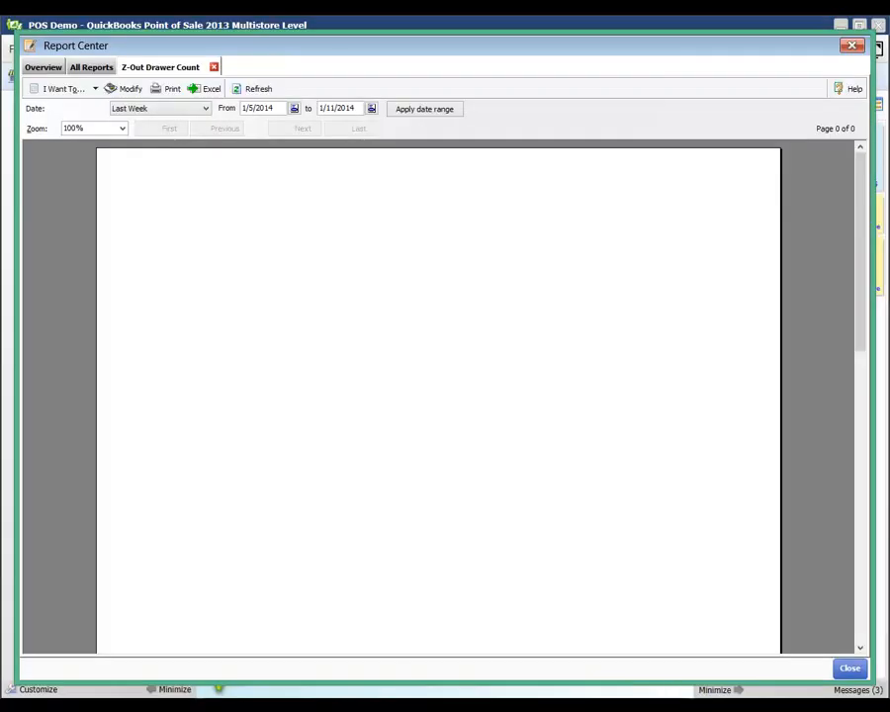
{"action": "left_click", "coordinate": [850, 669]}
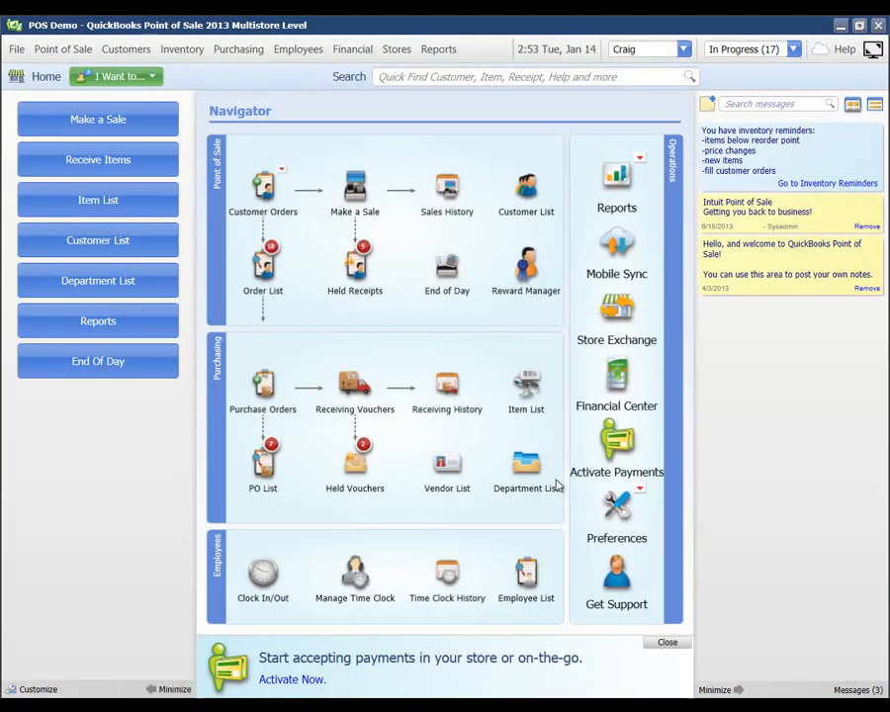